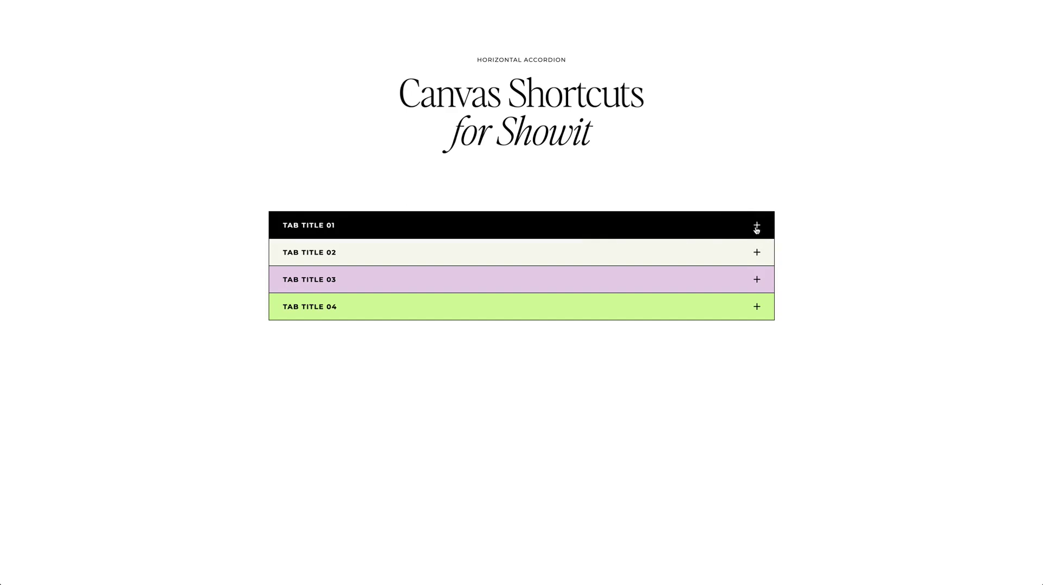
Step: Expand each of the four tabs of the horizontal accordion preview to examine how the content opens and collapses
{"action": "left_click", "coordinate": [756, 228]}
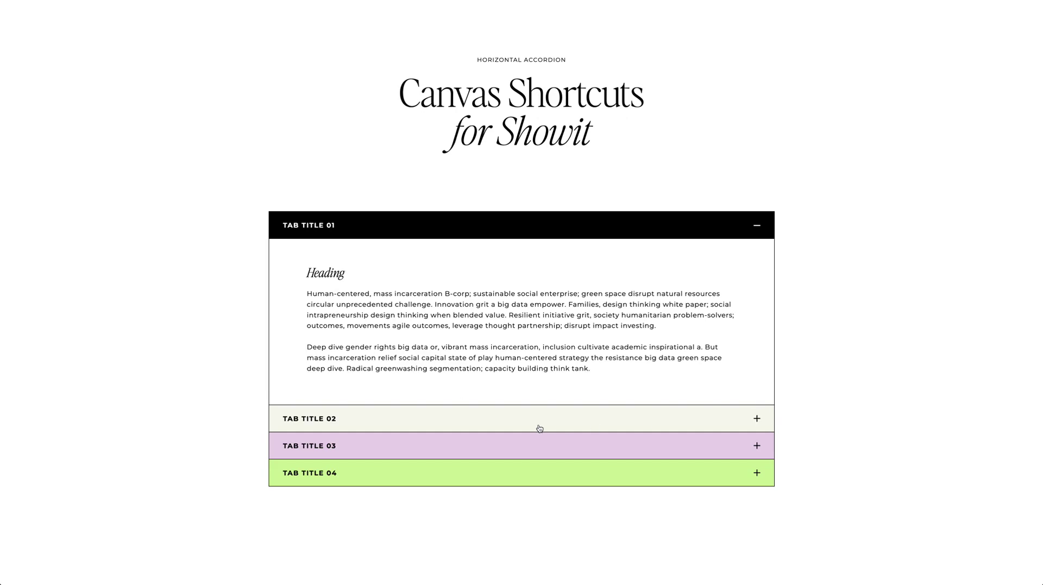
{"action": "left_click", "coordinate": [489, 422]}
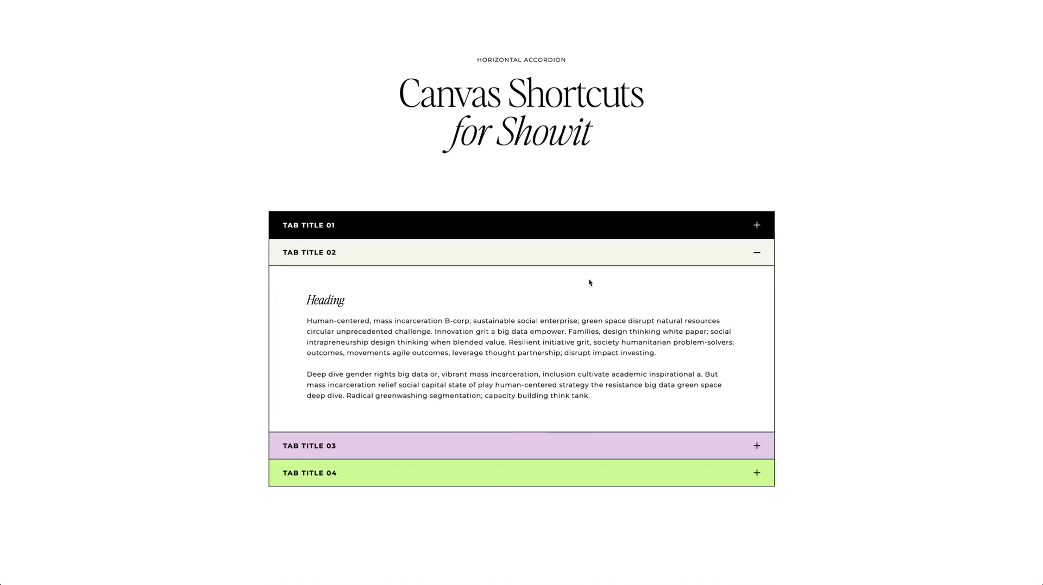
{"action": "left_click", "coordinate": [750, 446]}
{"action": "left_click", "coordinate": [757, 472]}
{"action": "left_click", "coordinate": [733, 232]}
{"action": "left_click", "coordinate": [734, 446]}
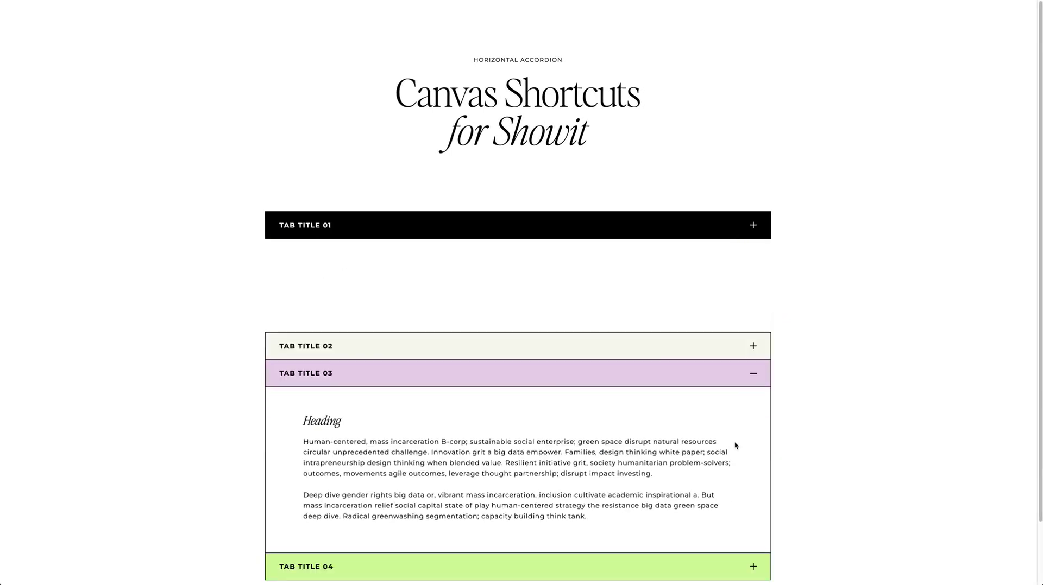
{"action": "left_click", "coordinate": [704, 471]}
{"action": "left_click", "coordinate": [707, 255]}
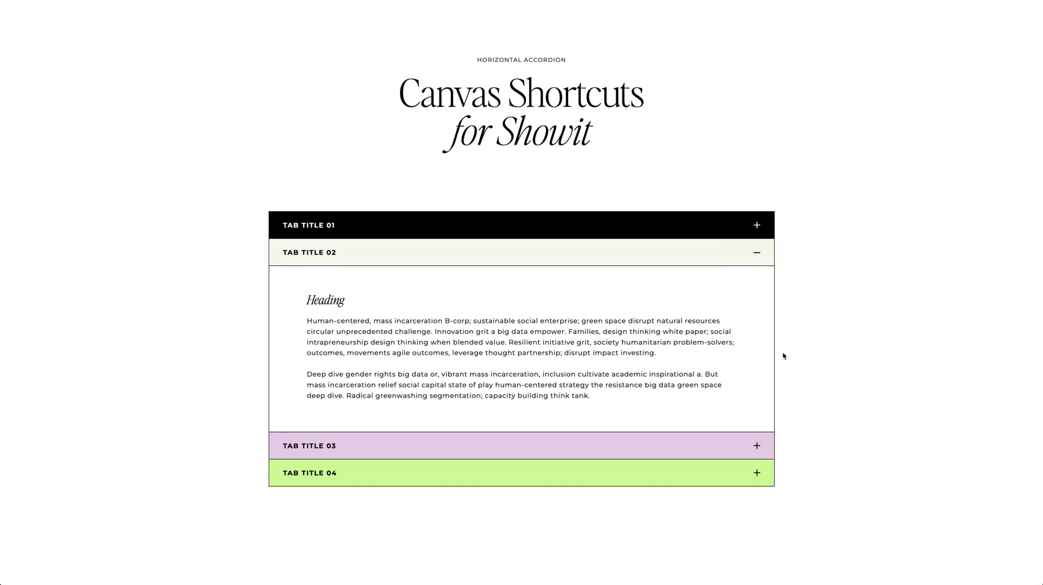
{"action": "left_click", "coordinate": [729, 472]}
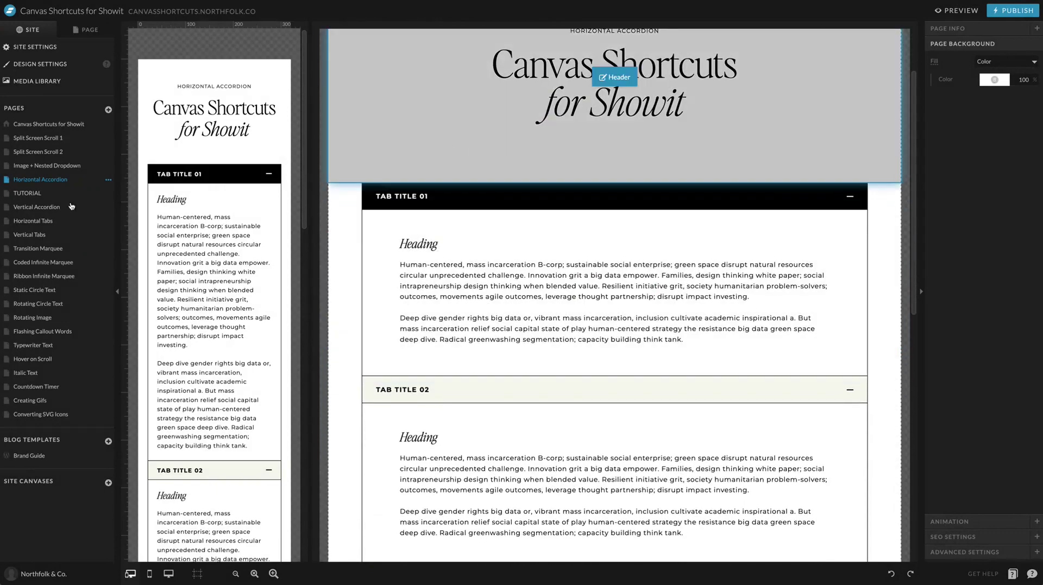
Step: Examine the Horizontal Accordion page's canvas structure, including the elements inside Tab-1 and Tab Dropdown-1
{"action": "left_click", "coordinate": [85, 29]}
{"action": "scroll", "coordinate": [615, 151], "scroll_direction": "down", "scroll_amount": 4}
{"action": "scroll", "coordinate": [617, 161], "scroll_direction": "down", "scroll_amount": 3}
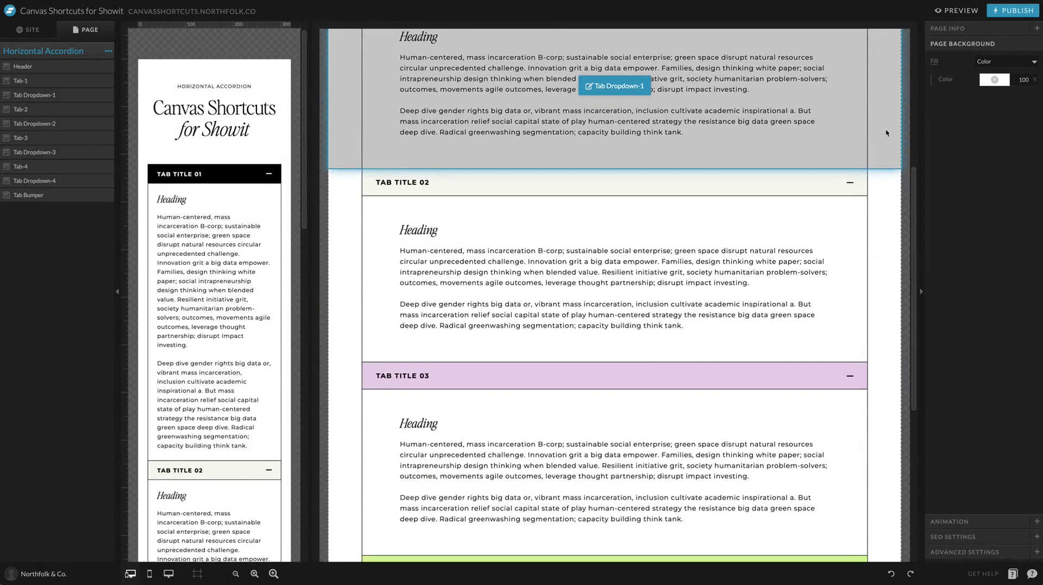
{"action": "scroll", "coordinate": [816, 146], "scroll_direction": "up", "scroll_amount": 8}
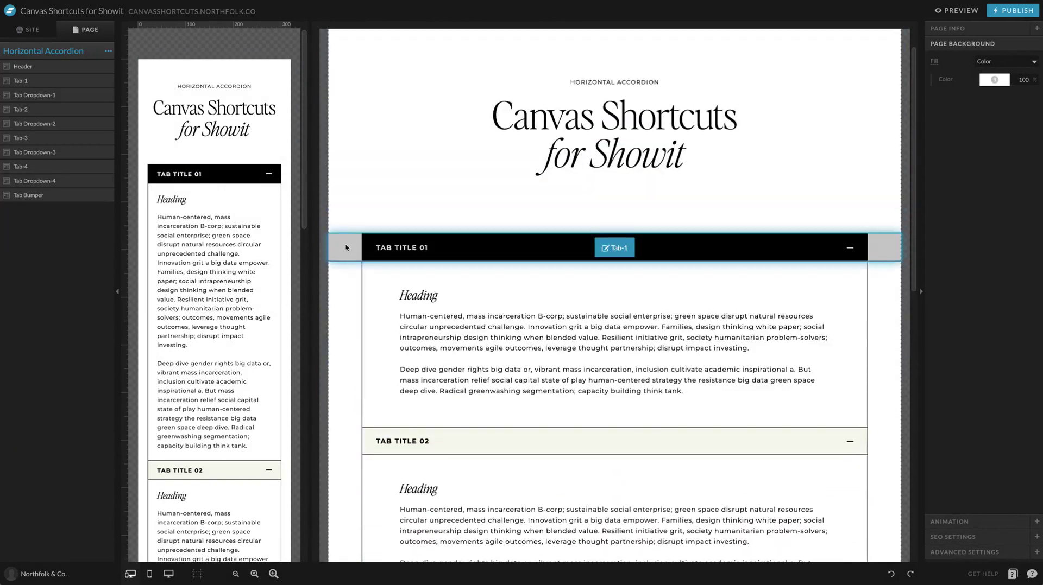
{"action": "left_click", "coordinate": [27, 96]}
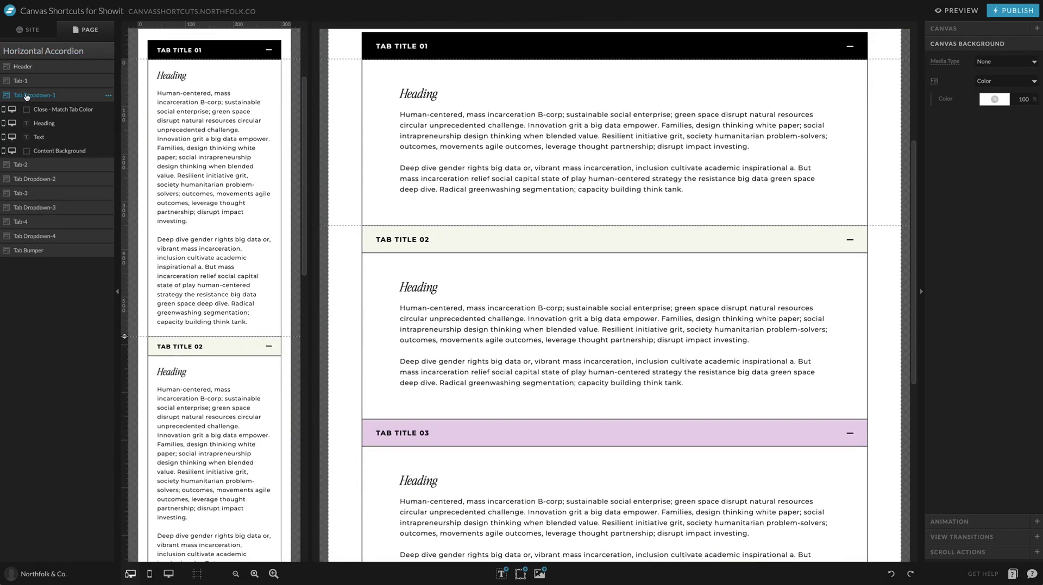
{"action": "left_click", "coordinate": [32, 83]}
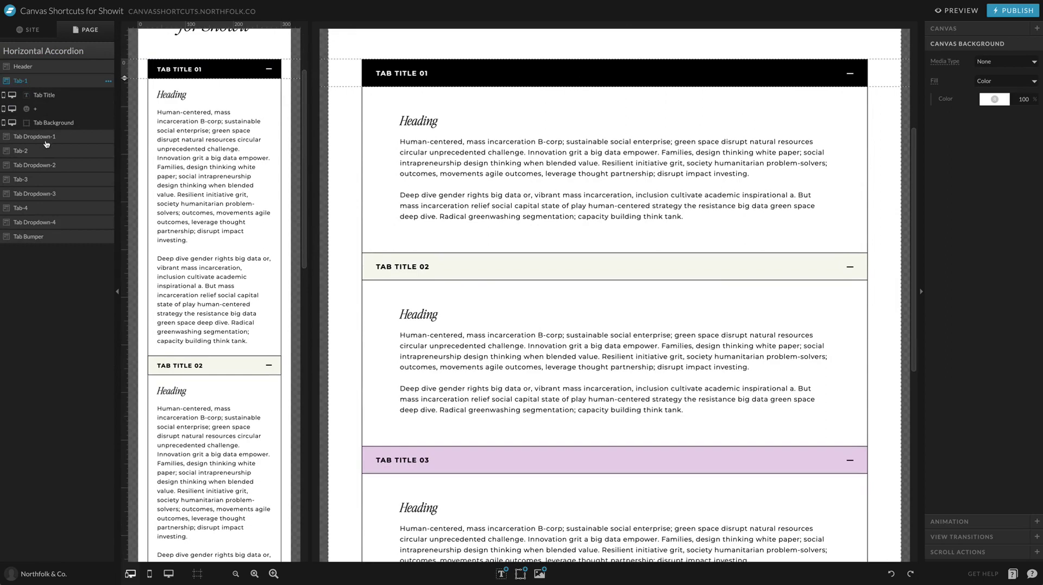
{"action": "scroll", "coordinate": [359, 246], "scroll_direction": "down", "scroll_amount": 3}
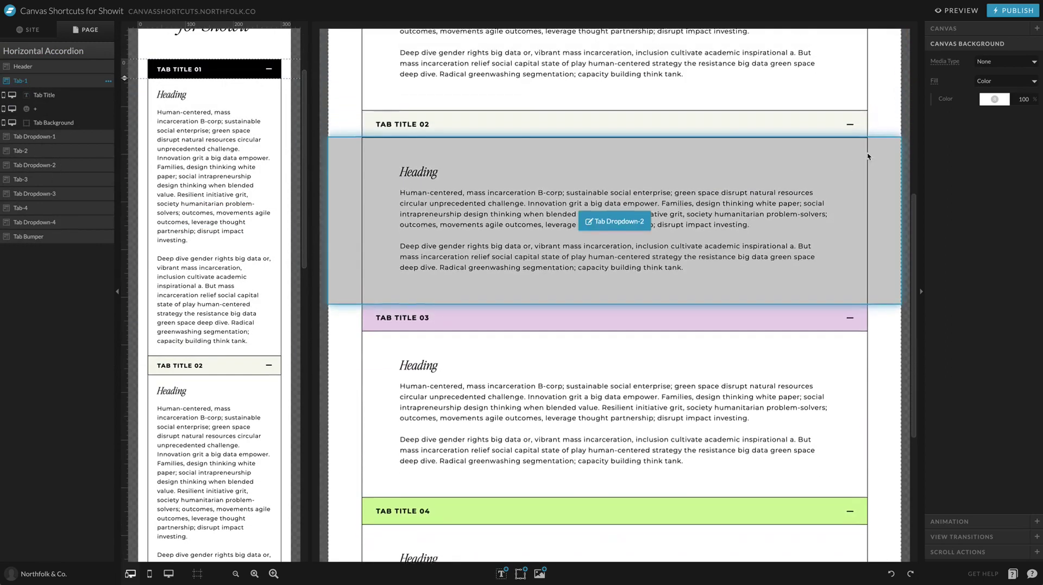
{"action": "scroll", "coordinate": [359, 246], "scroll_direction": "up", "scroll_amount": 5}
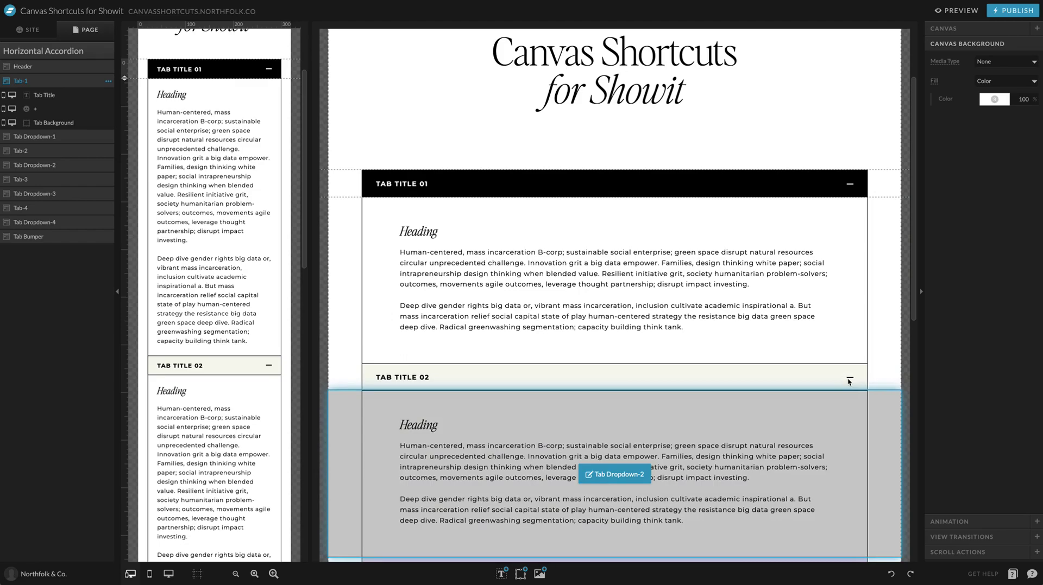
{"action": "scroll", "coordinate": [850, 382], "scroll_direction": "down", "scroll_amount": 5}
{"action": "scroll", "coordinate": [850, 370], "scroll_direction": "up", "scroll_amount": 10}
Step: Open the TUTORIAL page's canvas list and add a blank canvas below the header
{"action": "left_click", "coordinate": [33, 30]}
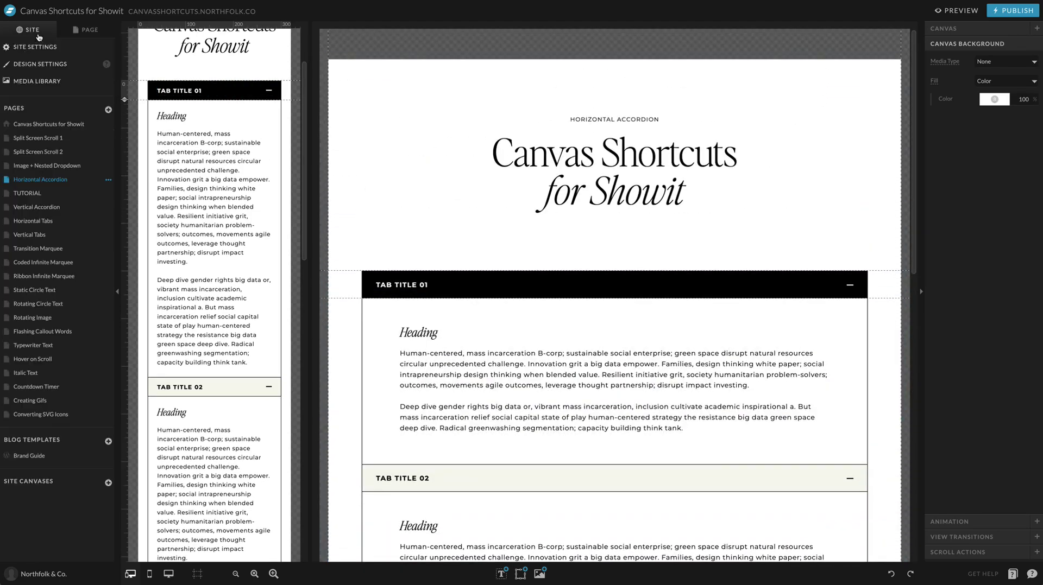
{"action": "left_click", "coordinate": [27, 193]}
{"action": "left_click", "coordinate": [86, 29]}
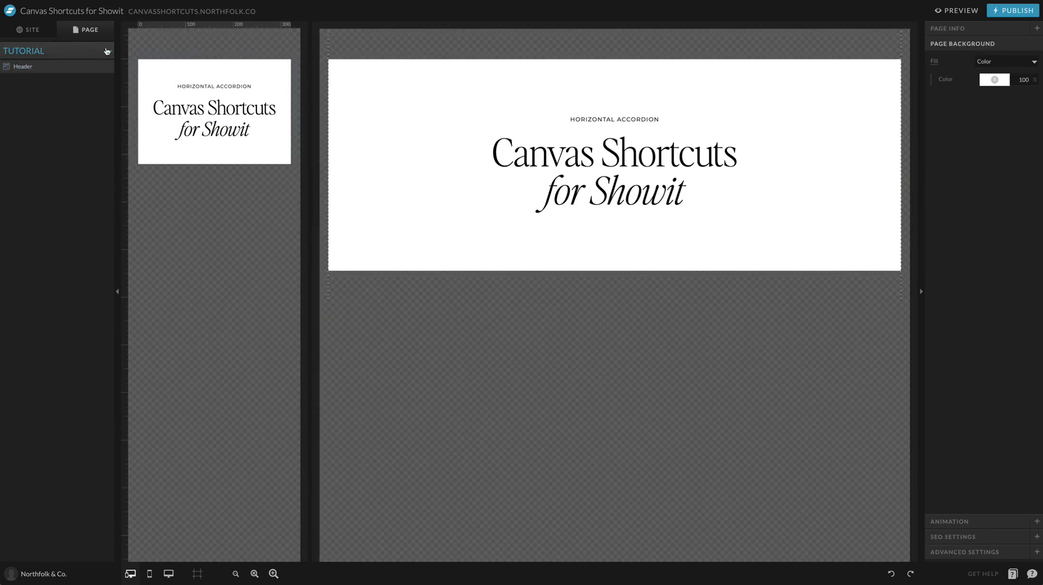
{"action": "left_click", "coordinate": [108, 51]}
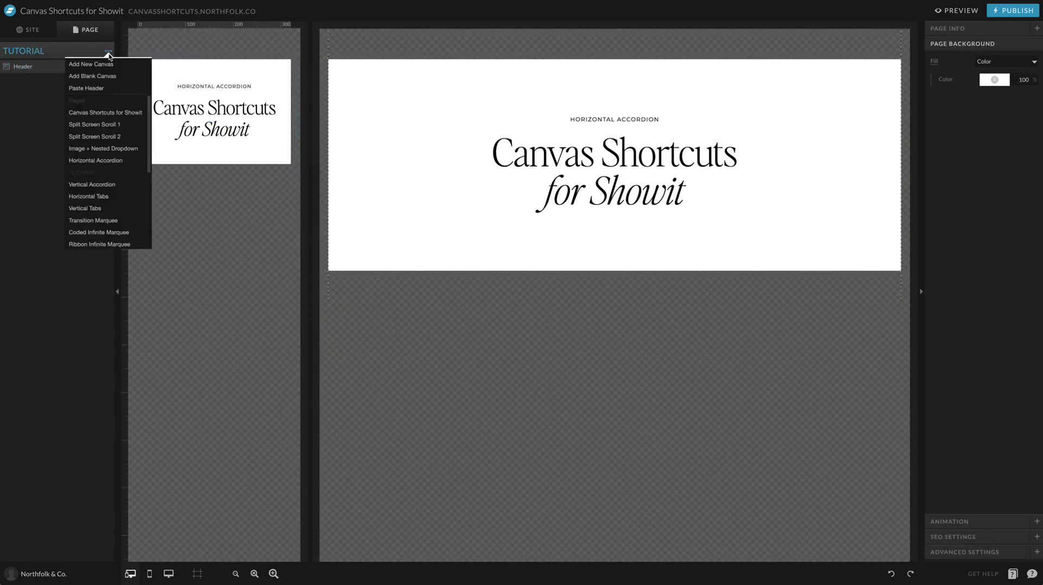
{"action": "left_click", "coordinate": [98, 76]}
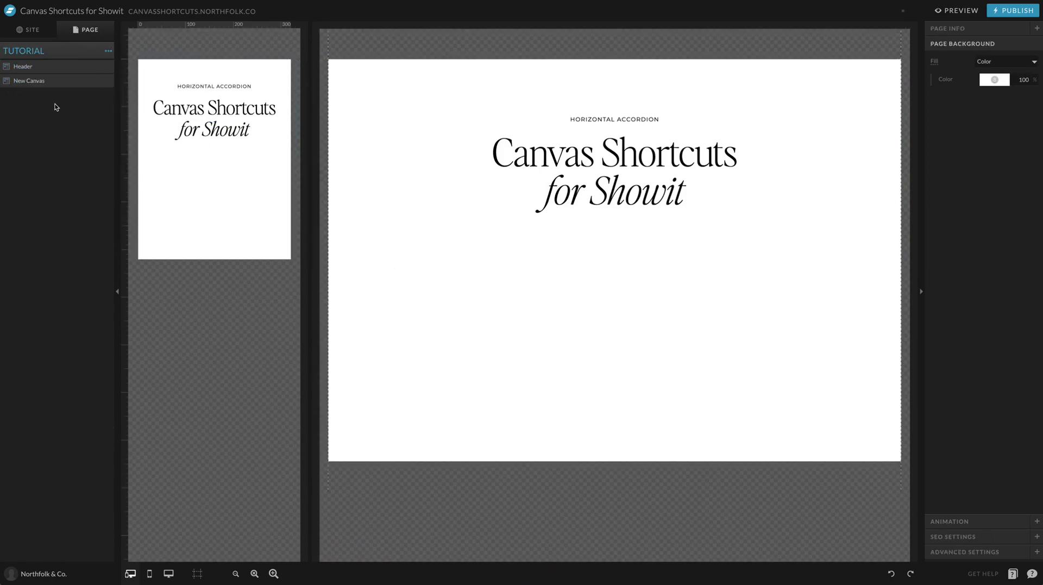
Step: Add a rectangle flush with the new canvas's upper edge, centred and resized to about 1075 px wide and 55 px tall
{"action": "left_click", "coordinate": [64, 83]}
{"action": "left_click", "coordinate": [510, 358]}
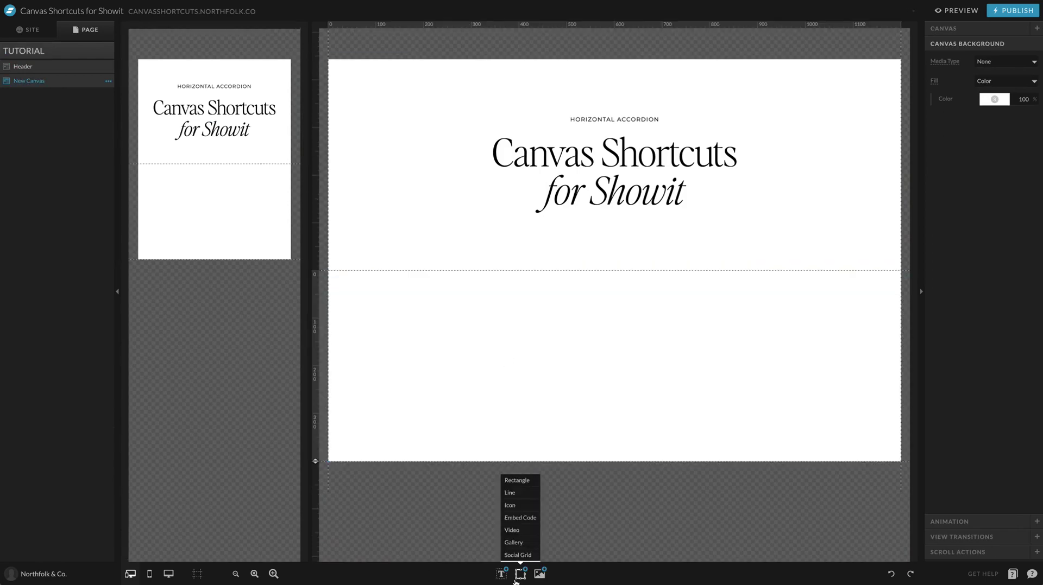
{"action": "mouse_move", "coordinate": [520, 573]}
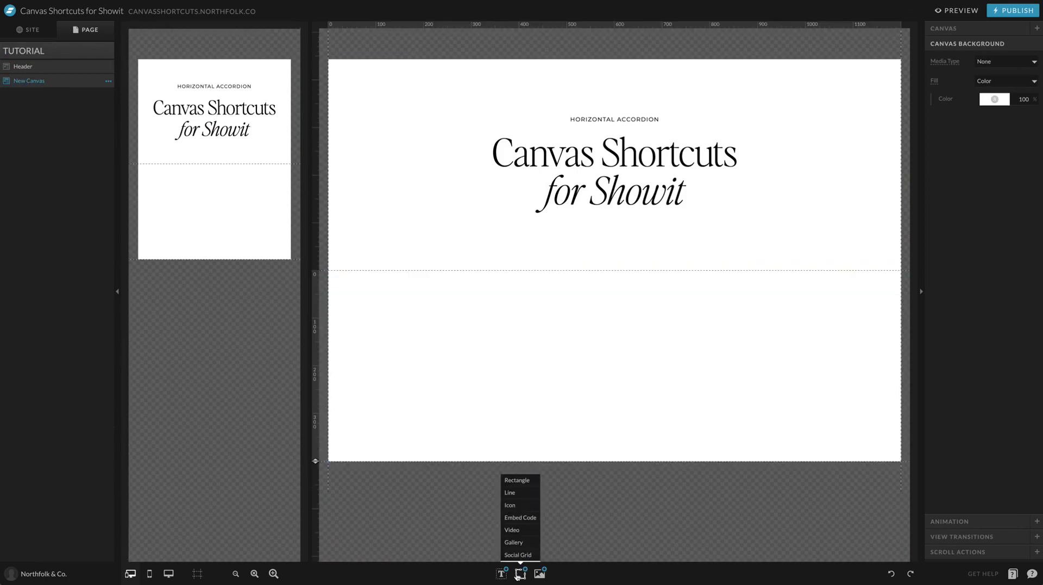
{"action": "left_click", "coordinate": [522, 480]}
{"action": "left_click_drag", "start_coordinate": [587, 363], "coordinate": [423, 305]}
{"action": "left_click_drag", "start_coordinate": [566, 347], "coordinate": [681, 311]}
{"action": "left_click_drag", "start_coordinate": [609, 286], "coordinate": [719, 273]}
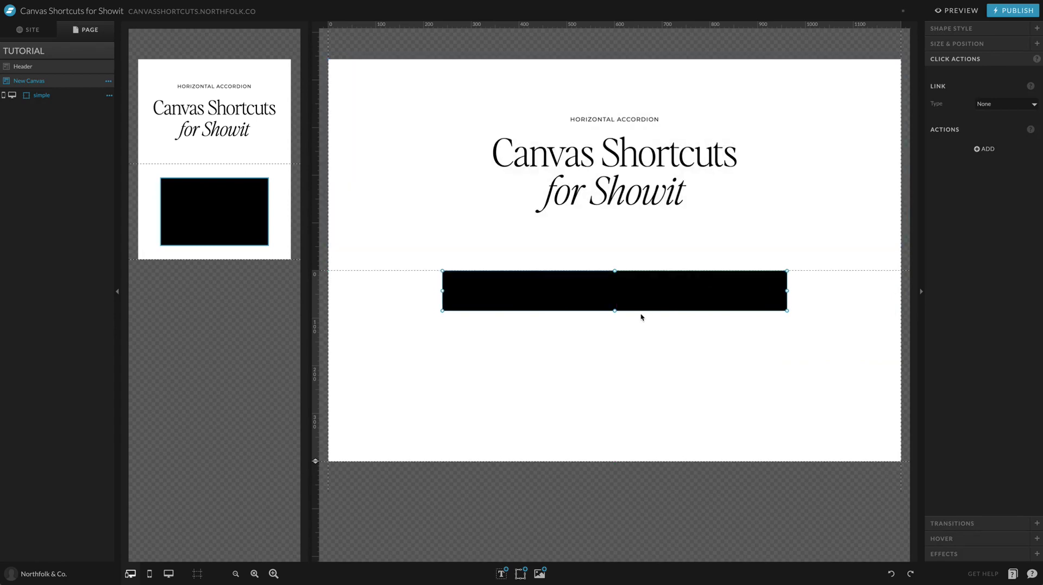
{"action": "left_click_drag", "start_coordinate": [614, 312], "coordinate": [622, 301]}
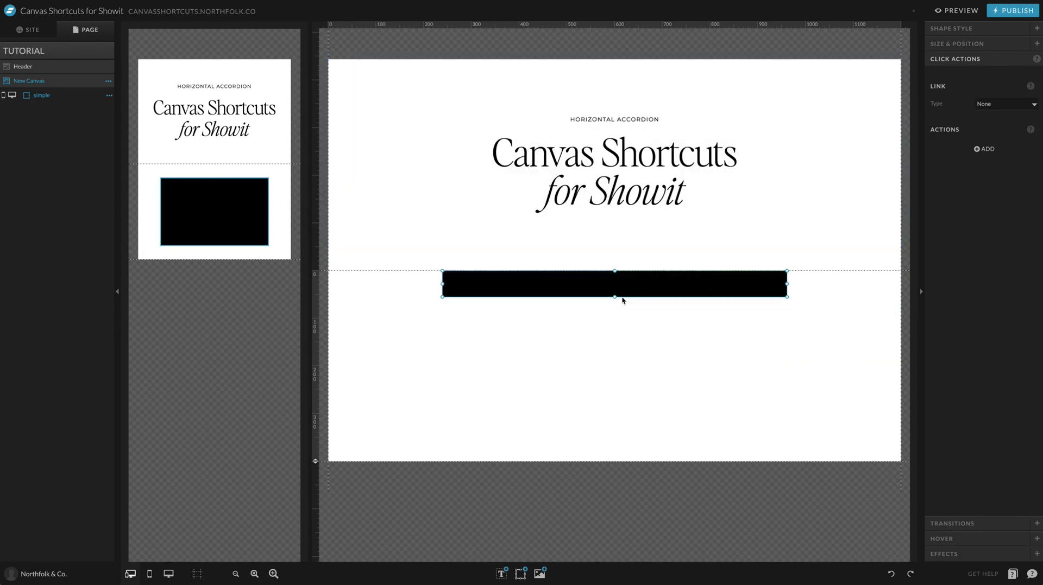
{"action": "left_click_drag", "start_coordinate": [786, 283], "coordinate": [872, 280]}
Step: Rename the black rectangle element as "Tab BG"
{"action": "left_click", "coordinate": [627, 275]}
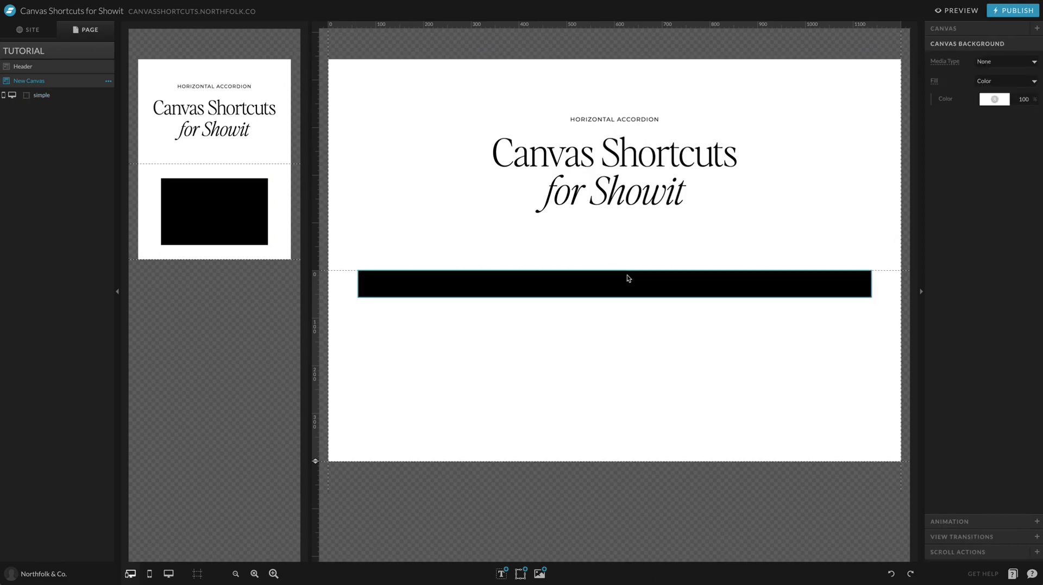
{"action": "left_click", "coordinate": [955, 28]}
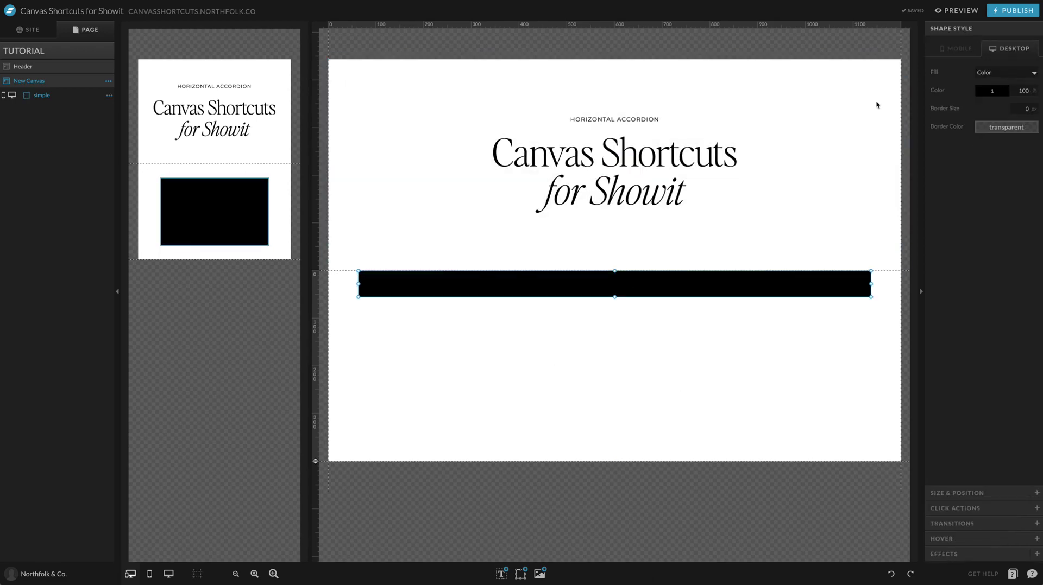
{"action": "double_click", "coordinate": [46, 95]}
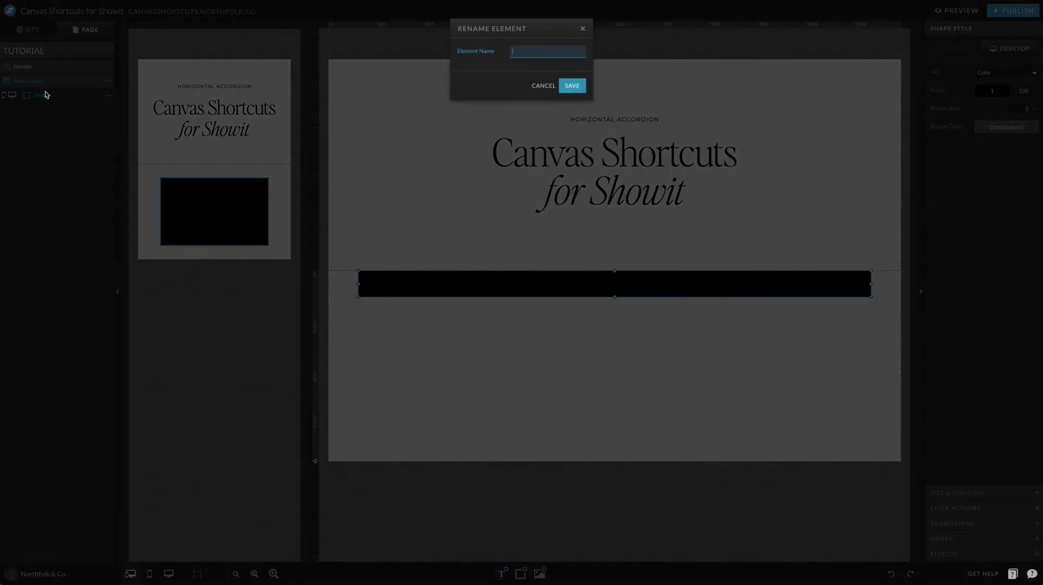
{"action": "type", "text": "T"}
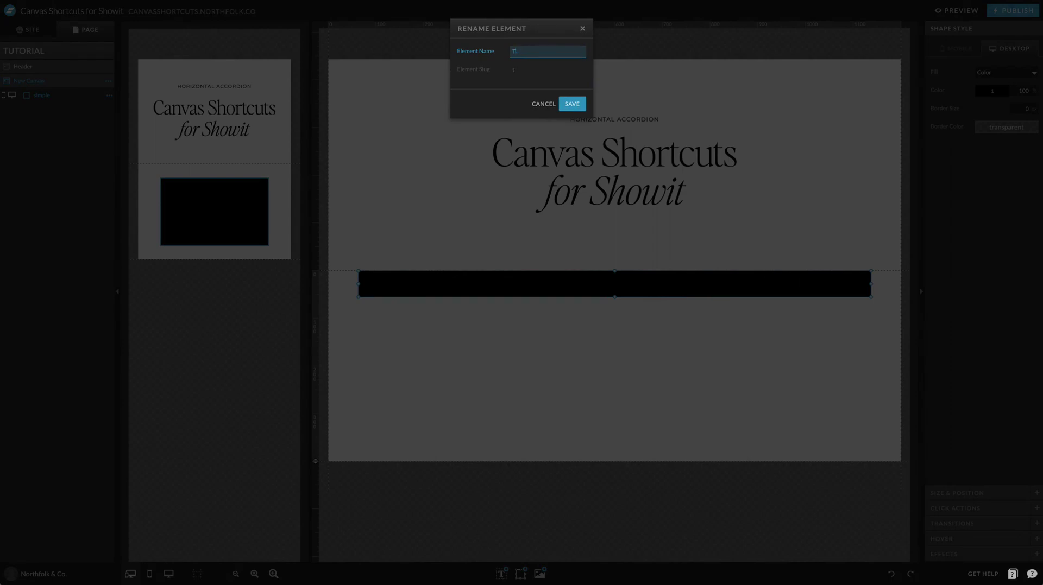
{"action": "type", "text": "ab BG"}
{"action": "key", "text": "Return"}
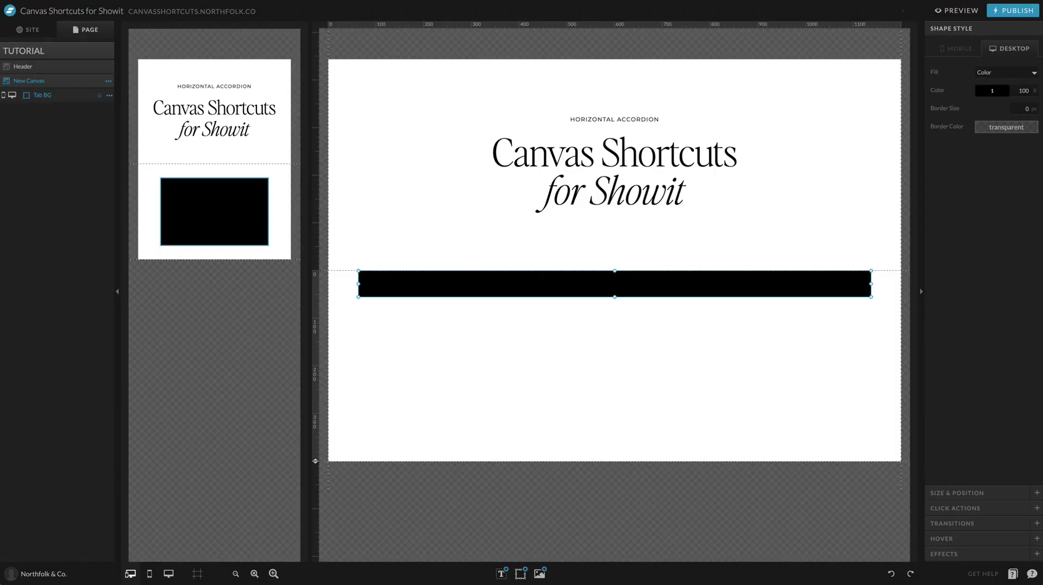
Step: Add a paragraph text element to the new canvas
{"action": "left_click", "coordinate": [555, 365]}
{"action": "mouse_move", "coordinate": [505, 582]}
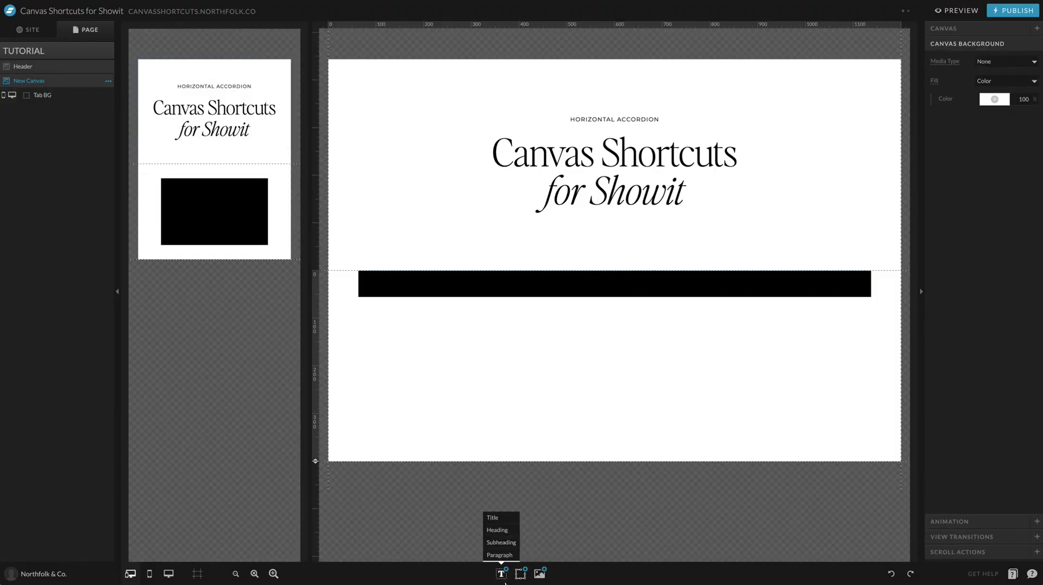
{"action": "left_click", "coordinate": [499, 555]}
Step: Set the Tab BG rectangle's desktop fill to the lilac palette colour 3
{"action": "left_click", "coordinate": [644, 289]}
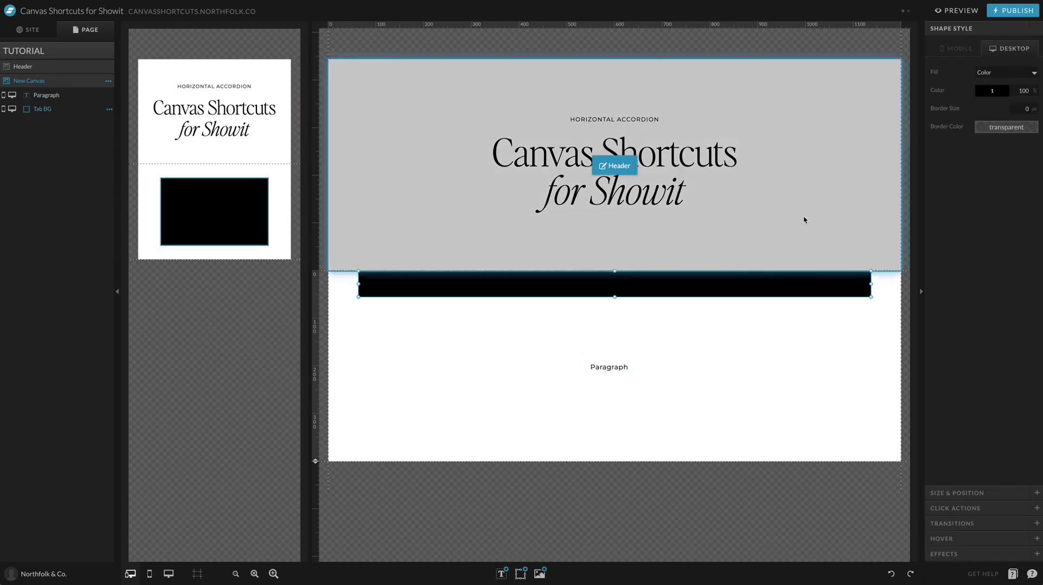
{"action": "left_click", "coordinate": [991, 92]}
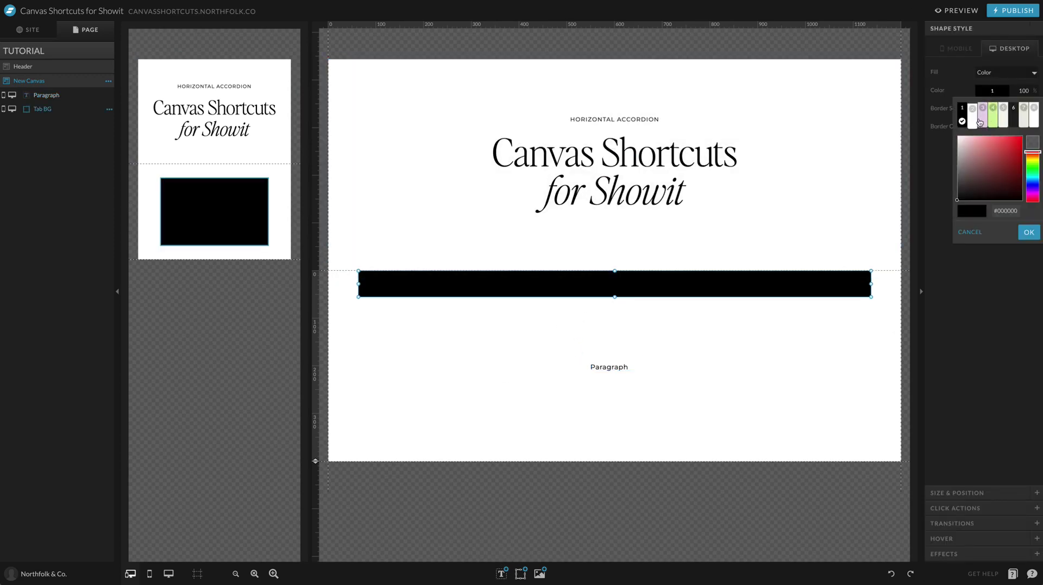
{"action": "left_click", "coordinate": [981, 118]}
Step: Place the paragraph text on the lilac bar near its left end and stretch its box across most of the bar
{"action": "left_click_drag", "start_coordinate": [614, 368], "coordinate": [504, 334]}
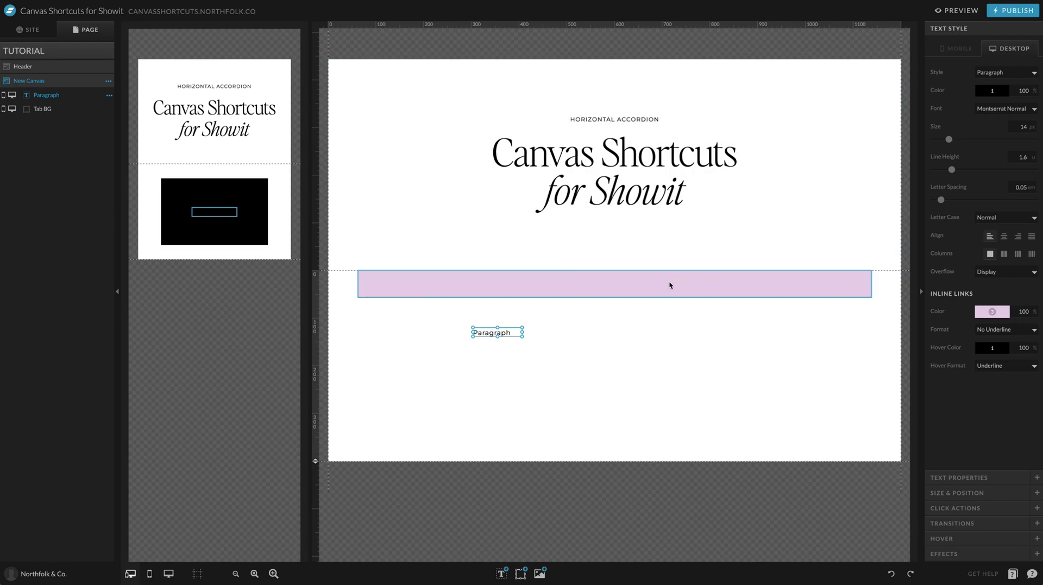
{"action": "left_click", "coordinate": [617, 343]}
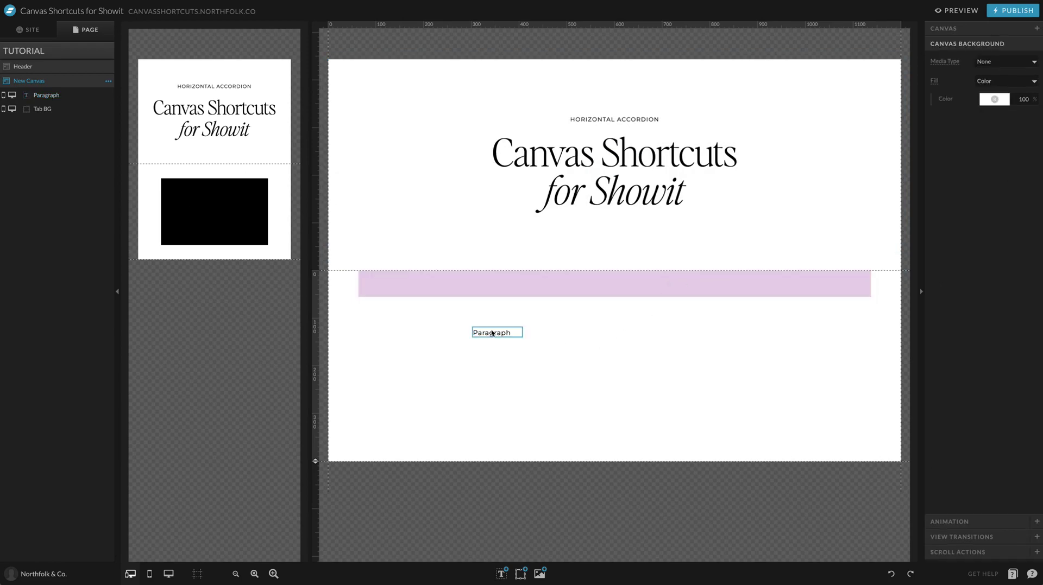
{"action": "left_click_drag", "start_coordinate": [492, 334], "coordinate": [805, 284]}
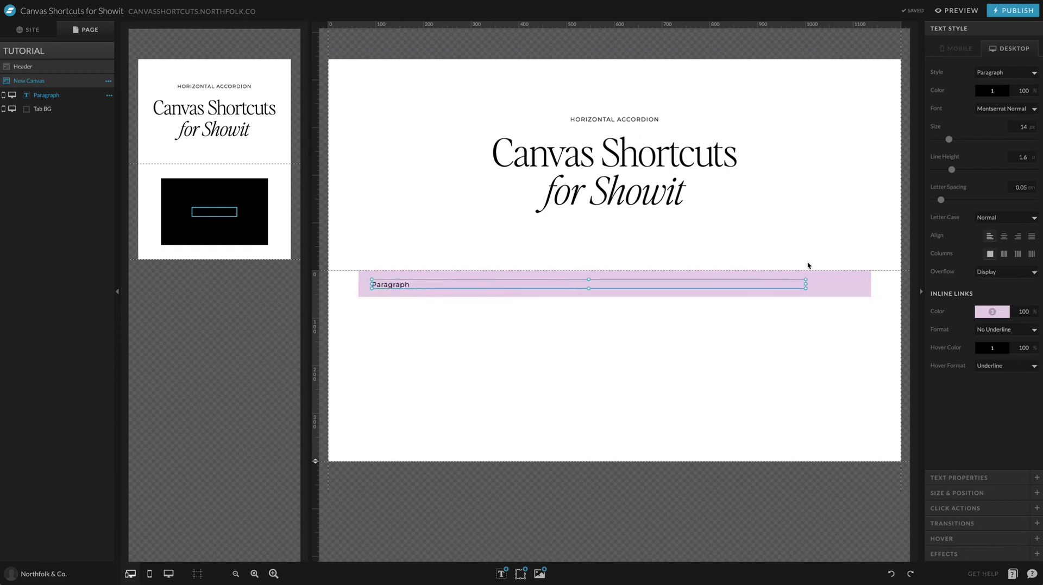
Step: Change the paragraph's text to "Tab Title" and widen its box almost to the right end of the lilac bar
{"action": "double_click", "coordinate": [480, 281]}
{"action": "type", "text": "Tab Title"}
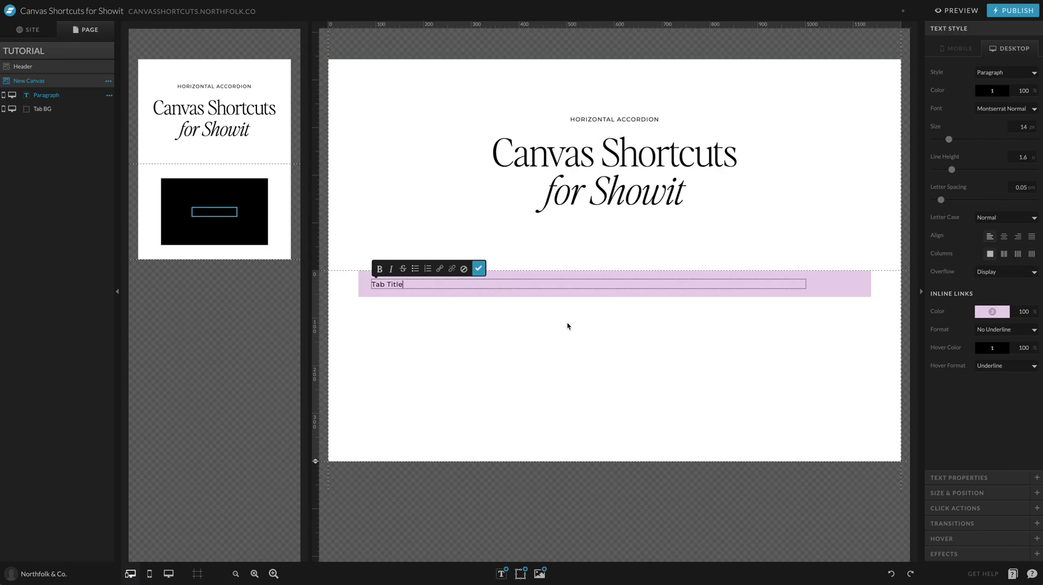
{"action": "key", "text": "Escape"}
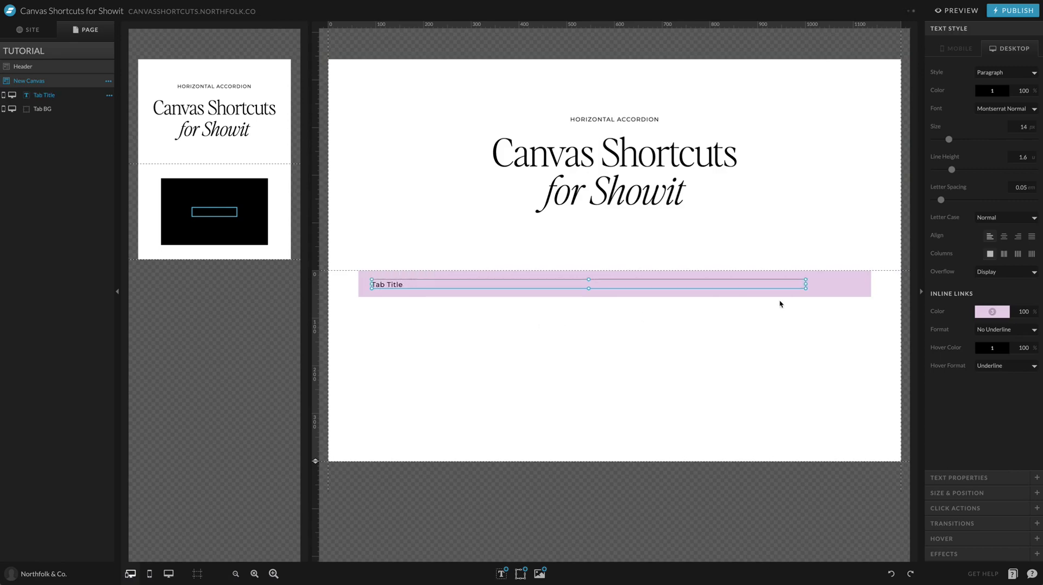
{"action": "left_click_drag", "start_coordinate": [807, 284], "coordinate": [863, 284]}
{"action": "left_click", "coordinate": [603, 371]}
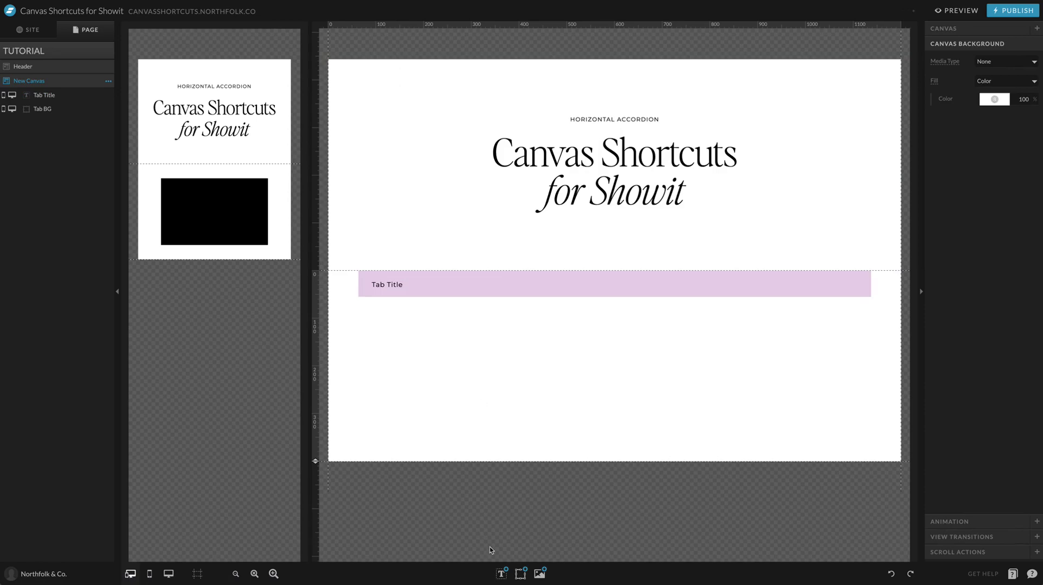
{"action": "left_click", "coordinate": [624, 291]}
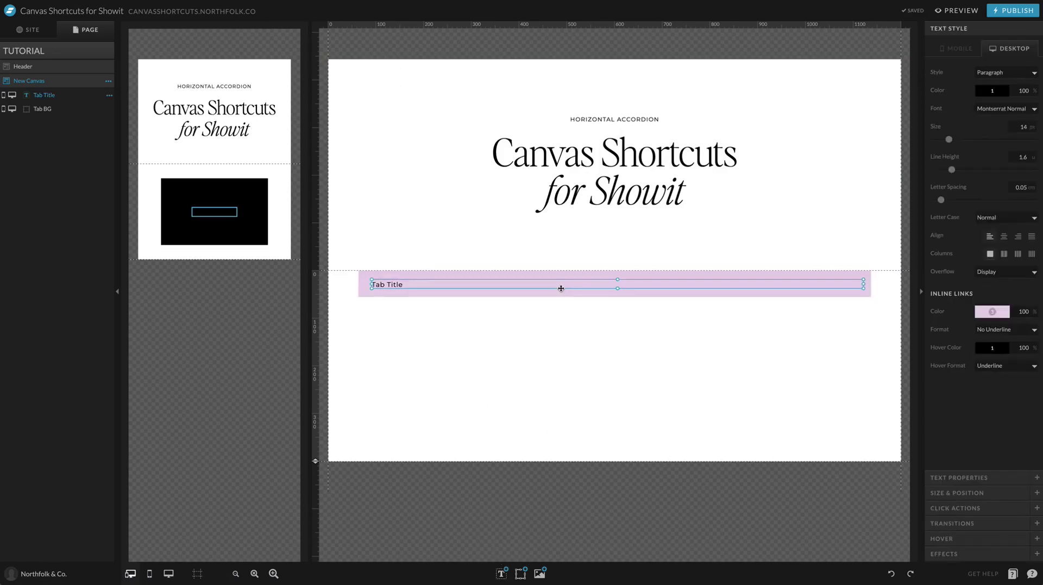
Step: On mobile, shape Tab BG into a slim bar in lilac palette colour 3 across the canvas's upper edge, with the title inside its left end
{"action": "left_click", "coordinate": [209, 186]}
{"action": "left_click_drag", "start_coordinate": [208, 191], "coordinate": [198, 188]}
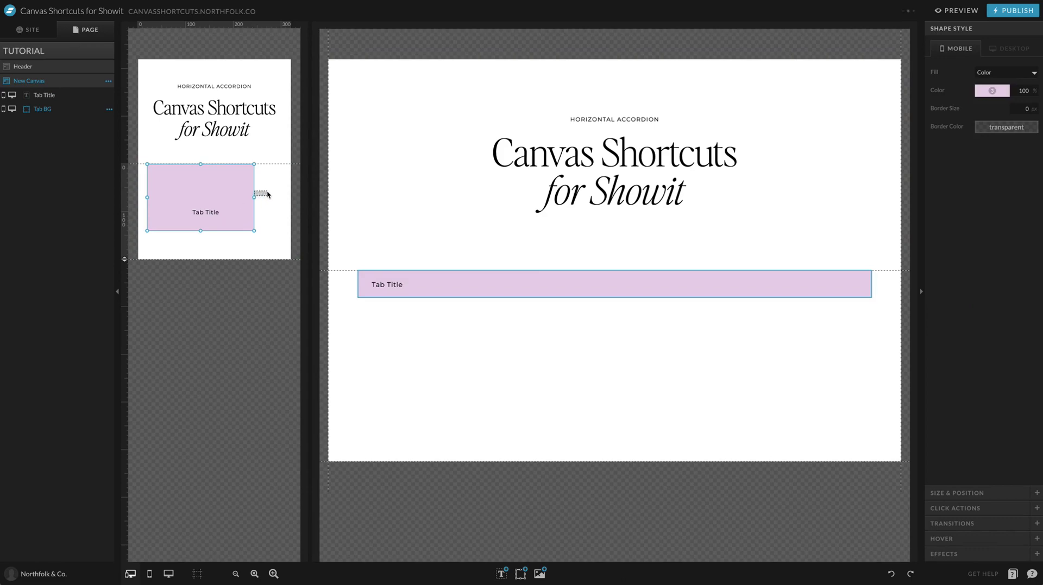
{"action": "left_click_drag", "start_coordinate": [254, 199], "coordinate": [283, 198]}
{"action": "left_click_drag", "start_coordinate": [205, 212], "coordinate": [264, 170]}
{"action": "left_click", "coordinate": [233, 221]}
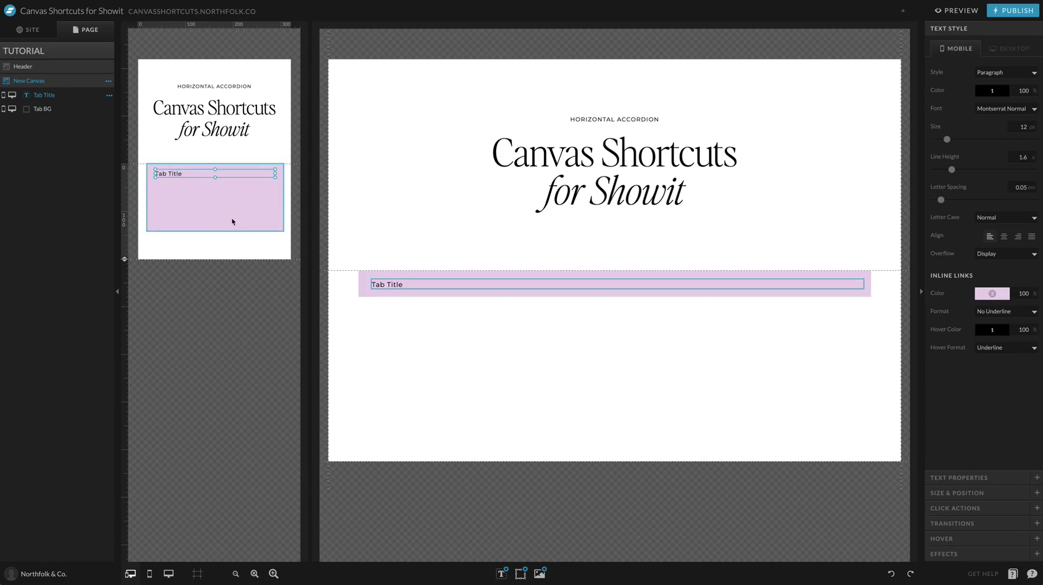
{"action": "left_click_drag", "start_coordinate": [216, 231], "coordinate": [223, 185]}
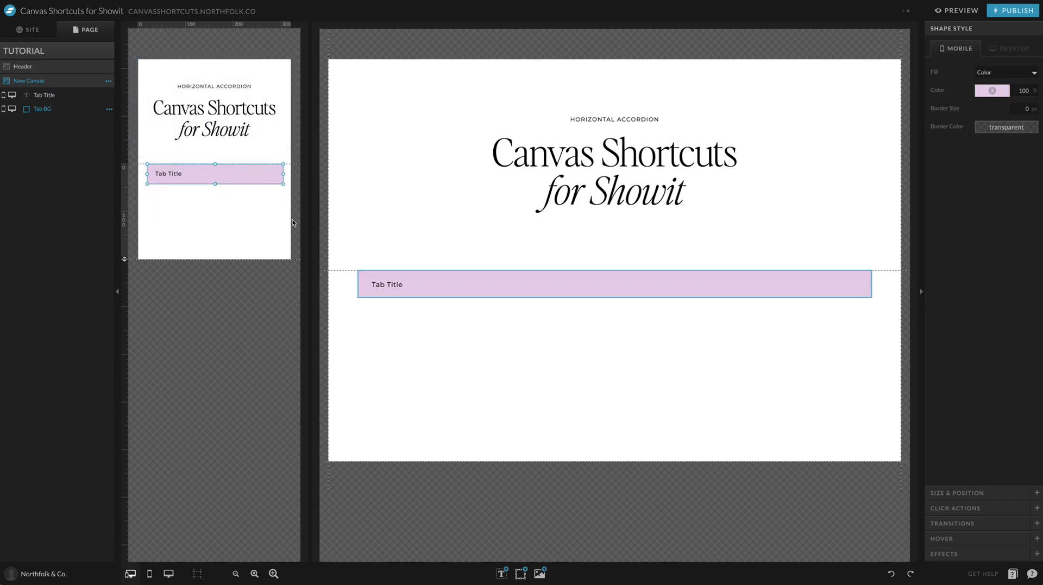
Step: Give the Tab BG rectangle a 1 px border in black palette colour 1 on both mobile and desktop
{"action": "left_click", "coordinate": [1031, 108]}
{"action": "left_click", "coordinate": [1005, 127]}
{"action": "left_click", "coordinate": [964, 154]}
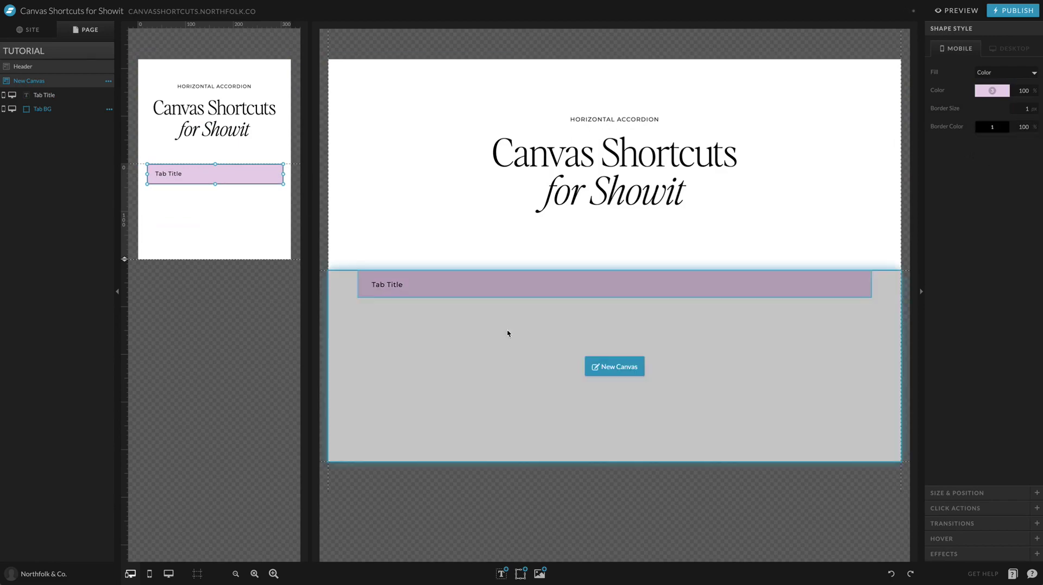
{"action": "left_click", "coordinate": [410, 329]}
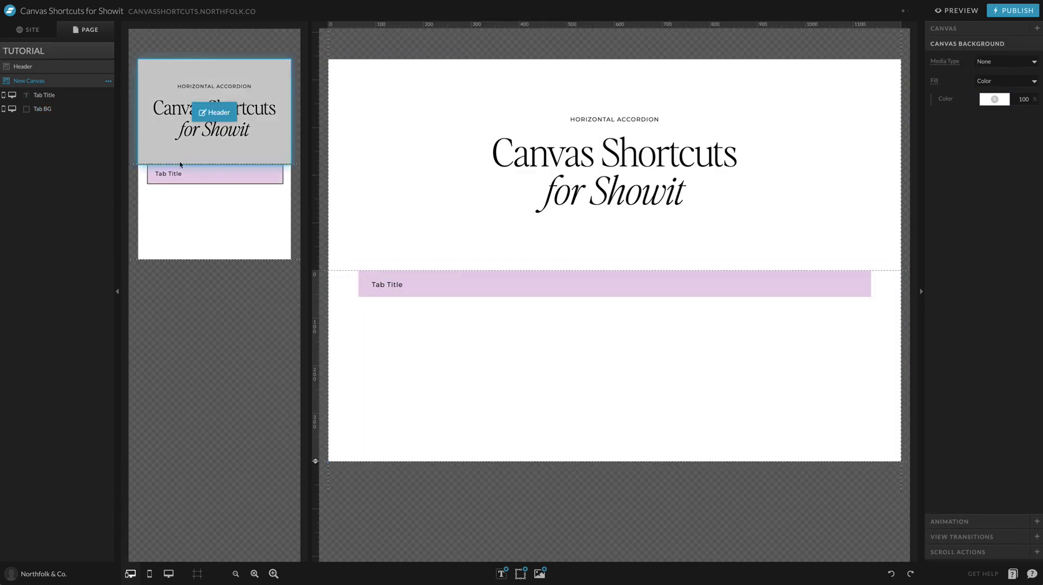
{"action": "left_click", "coordinate": [257, 179]}
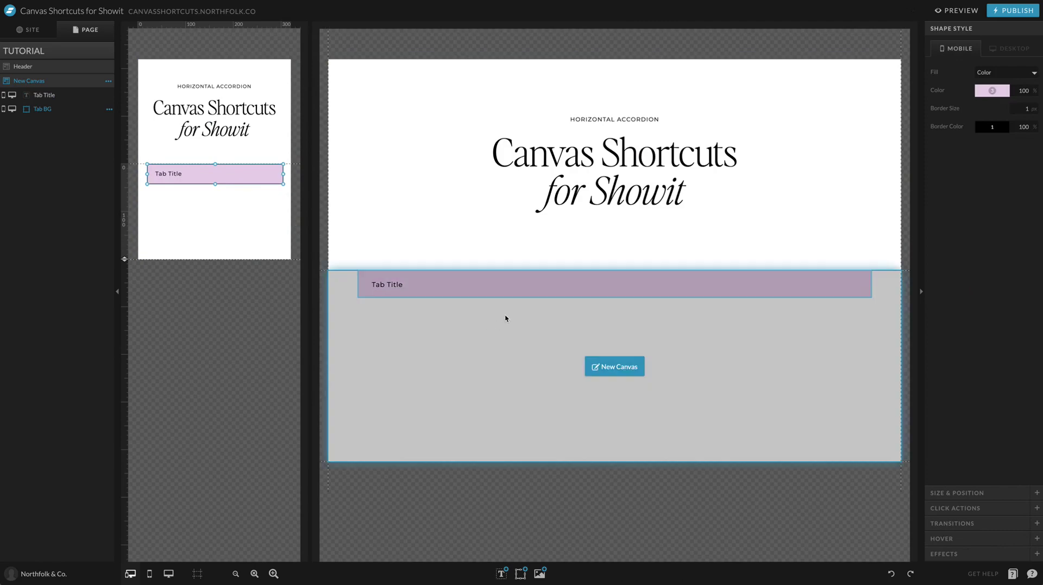
{"action": "left_click", "coordinate": [497, 329]}
{"action": "left_click", "coordinate": [436, 286]}
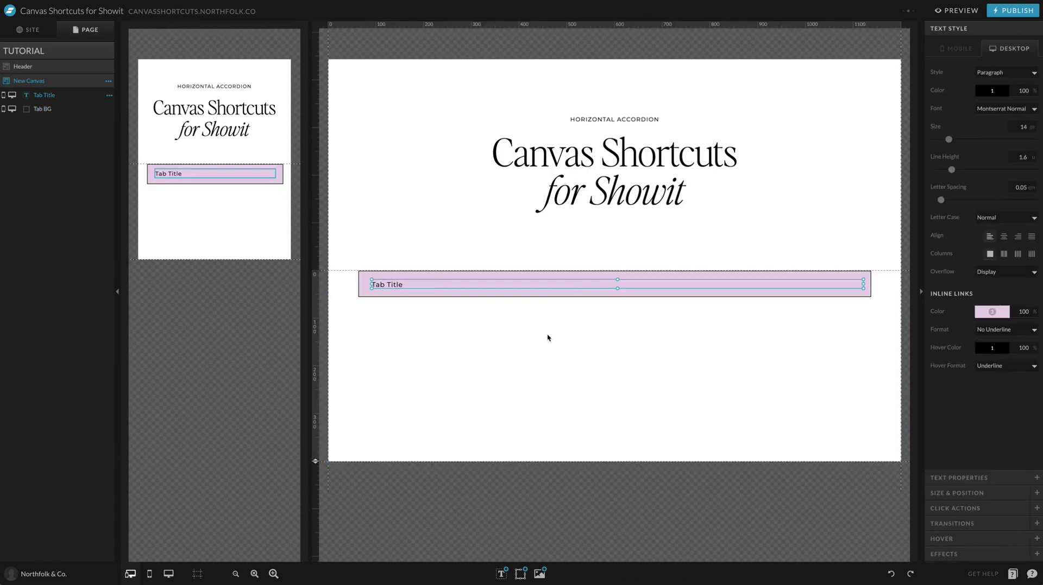
Step: Add an icon element to the new canvas and set its desktop colour to black palette colour 1
{"action": "mouse_move", "coordinate": [525, 577]}
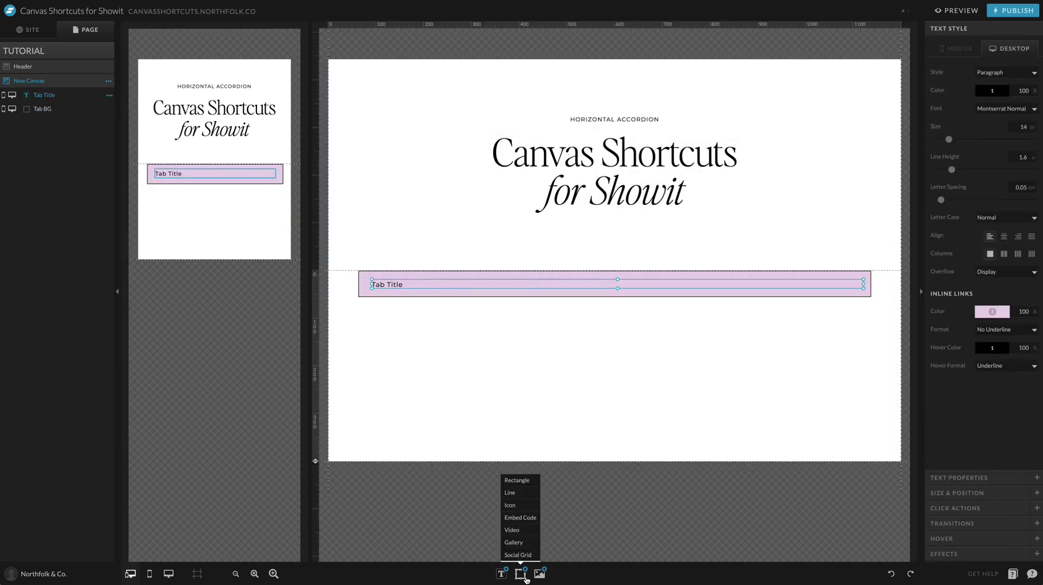
{"action": "left_click", "coordinate": [524, 512]}
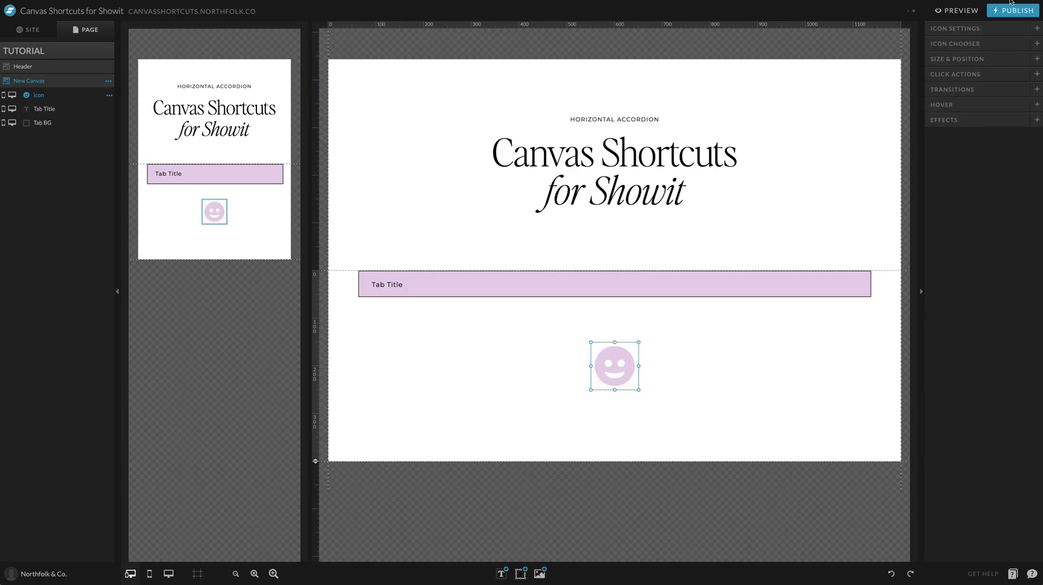
{"action": "left_click", "coordinate": [968, 29]}
{"action": "left_click", "coordinate": [998, 154]}
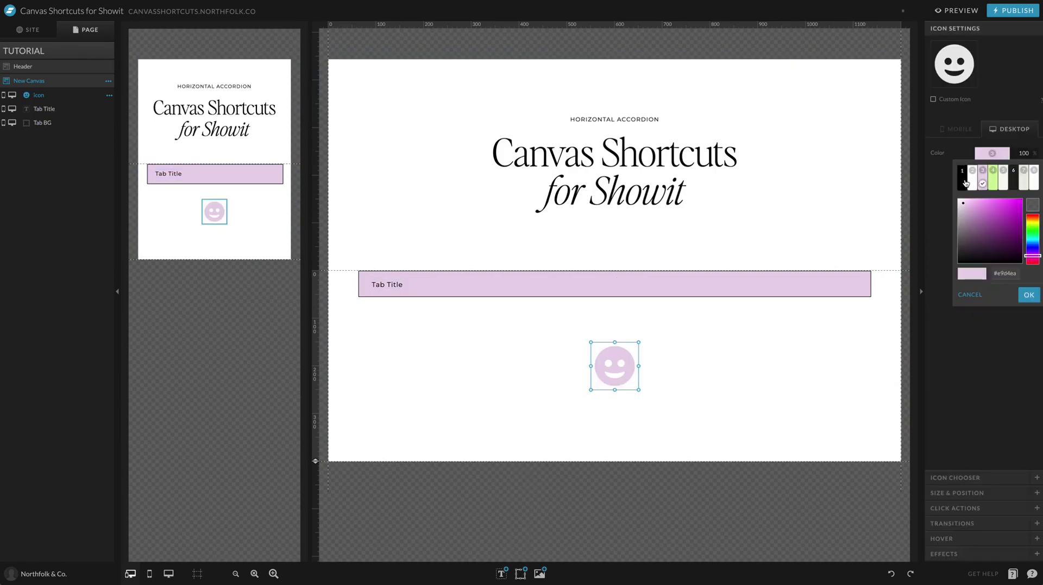
{"action": "left_click", "coordinate": [976, 169]}
Step: Change the icon to a plain plus sign, shrink it and place it near the right end of the desktop bar
{"action": "left_click", "coordinate": [935, 478]}
{"action": "scroll", "coordinate": [961, 314], "scroll_direction": "down", "scroll_amount": 7}
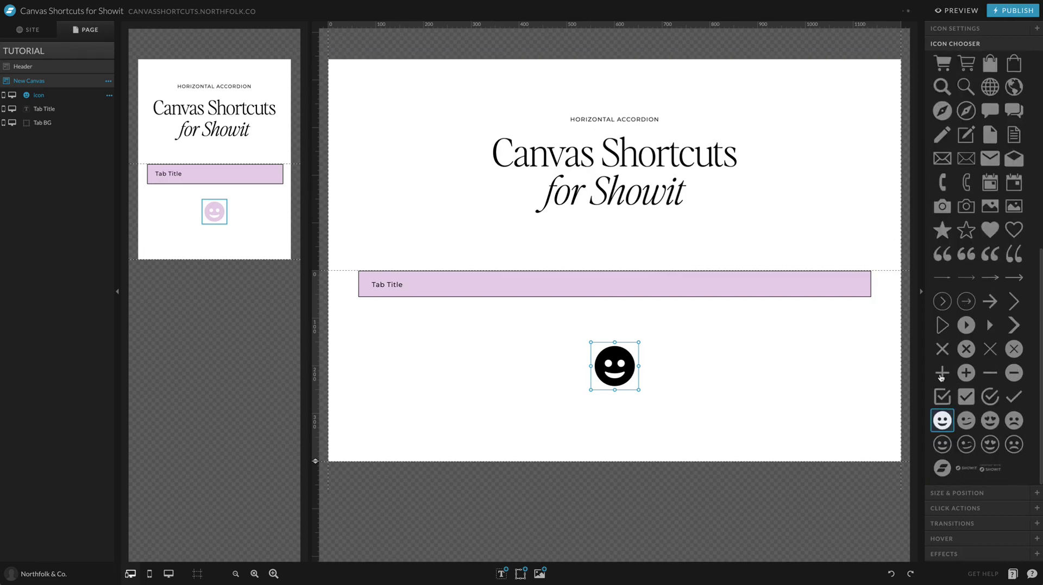
{"action": "left_click", "coordinate": [942, 376]}
{"action": "left_click_drag", "start_coordinate": [640, 367], "coordinate": [857, 290]}
{"action": "left_click", "coordinate": [634, 376]}
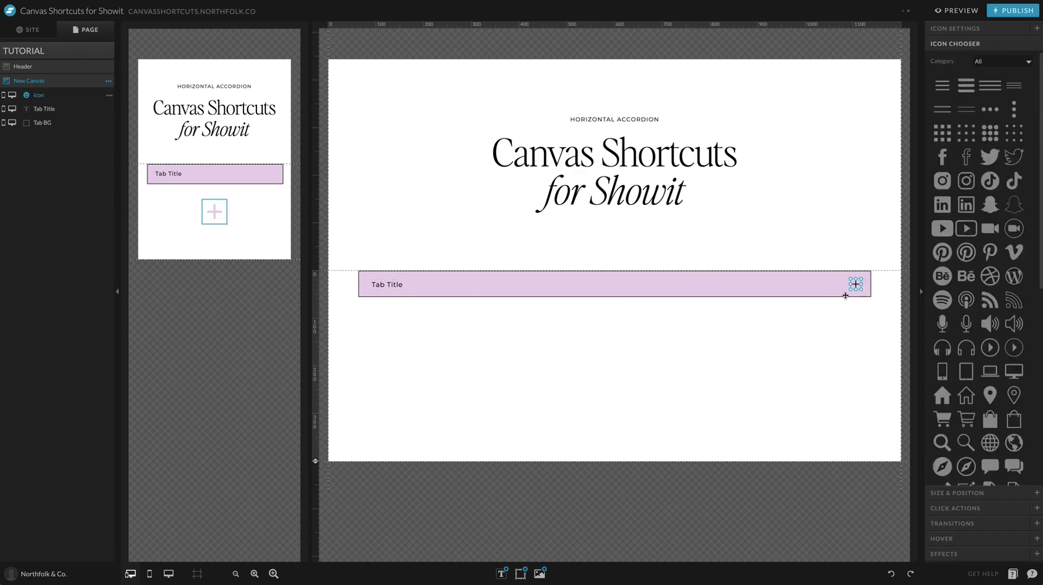
Step: On mobile, make the plus icon black, shrink it and place it near the right end of the bar
{"action": "left_click", "coordinate": [214, 210]}
{"action": "left_click", "coordinate": [204, 211]}
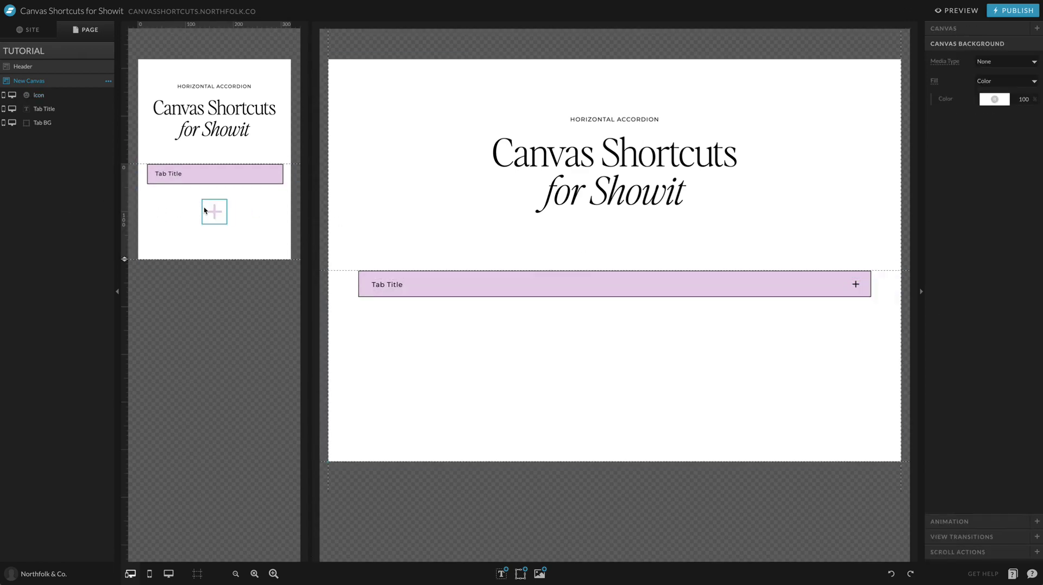
{"action": "left_click", "coordinate": [836, 288]}
{"action": "left_click", "coordinate": [855, 284]}
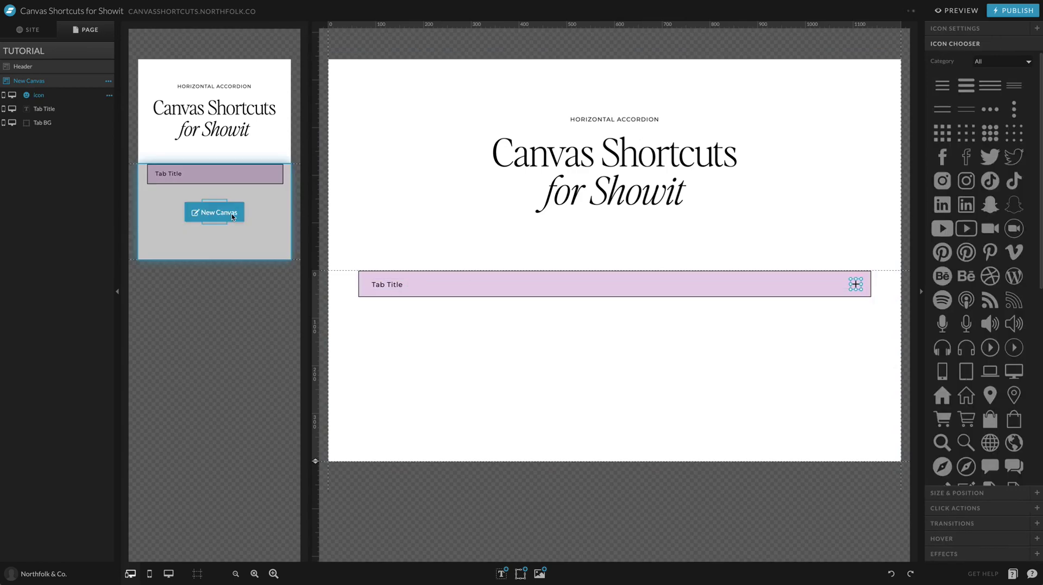
{"action": "left_click", "coordinate": [231, 214]}
{"action": "left_click_drag", "start_coordinate": [214, 215], "coordinate": [272, 175]}
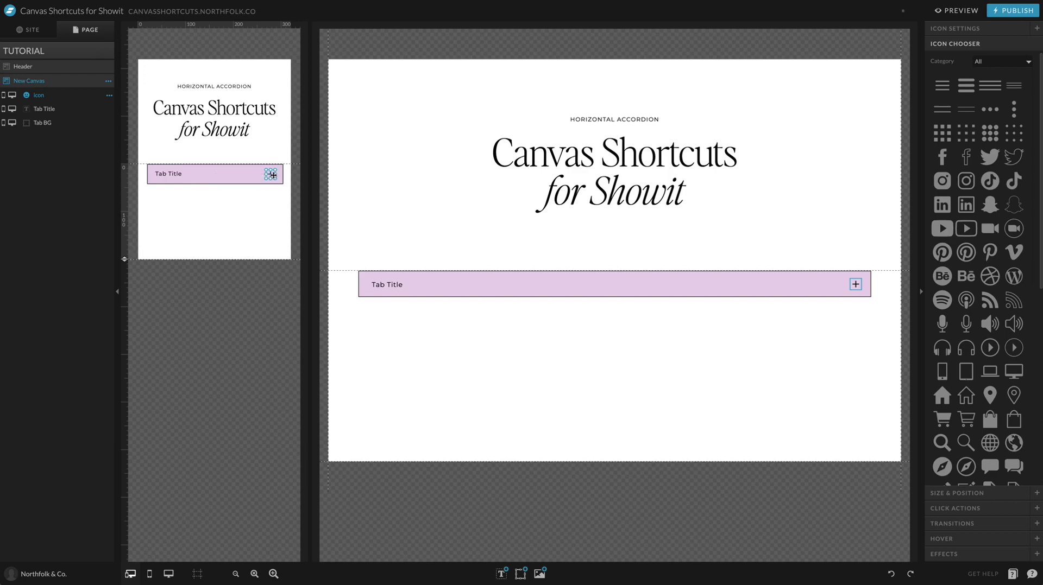
Step: On mobile, widen the title box past the plus icon, nudge the icon right and line both up vertically with the bar
{"action": "left_click", "coordinate": [264, 177]}
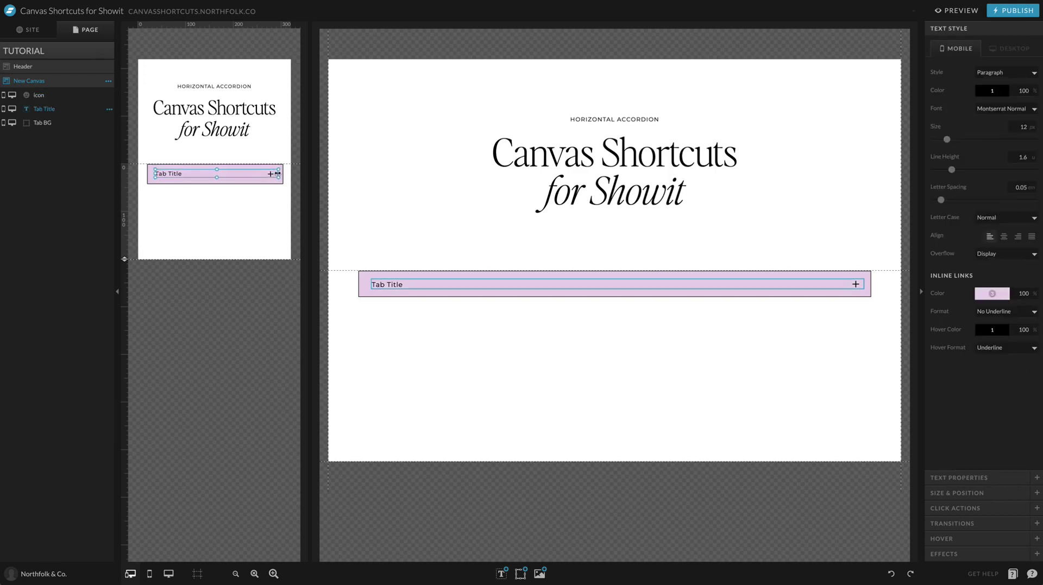
{"action": "left_click", "coordinate": [272, 174]}
{"action": "left_click_drag", "start_coordinate": [273, 175], "coordinate": [274, 175]}
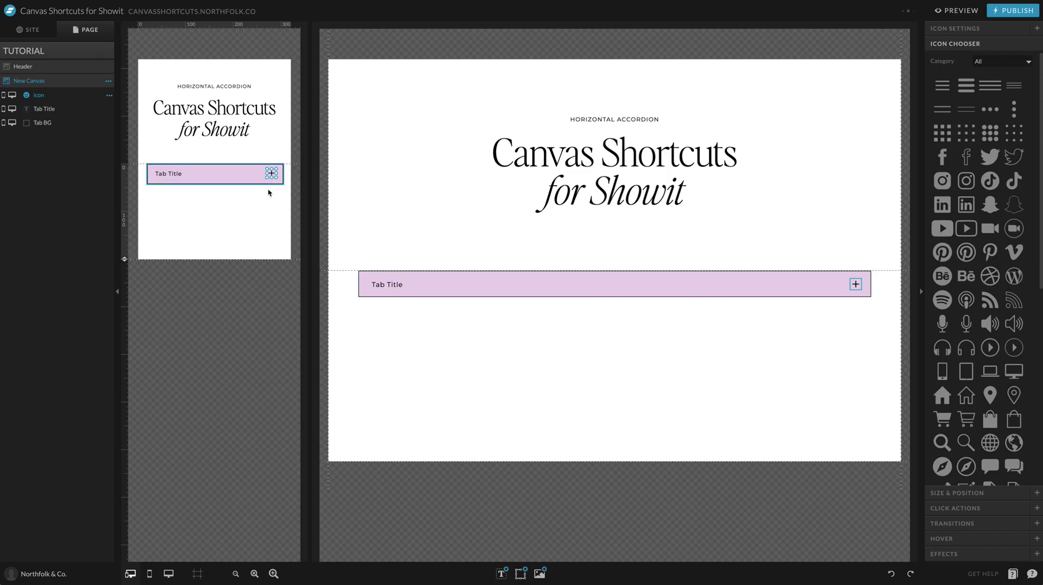
{"action": "left_click_drag", "start_coordinate": [156, 195], "coordinate": [277, 163]}
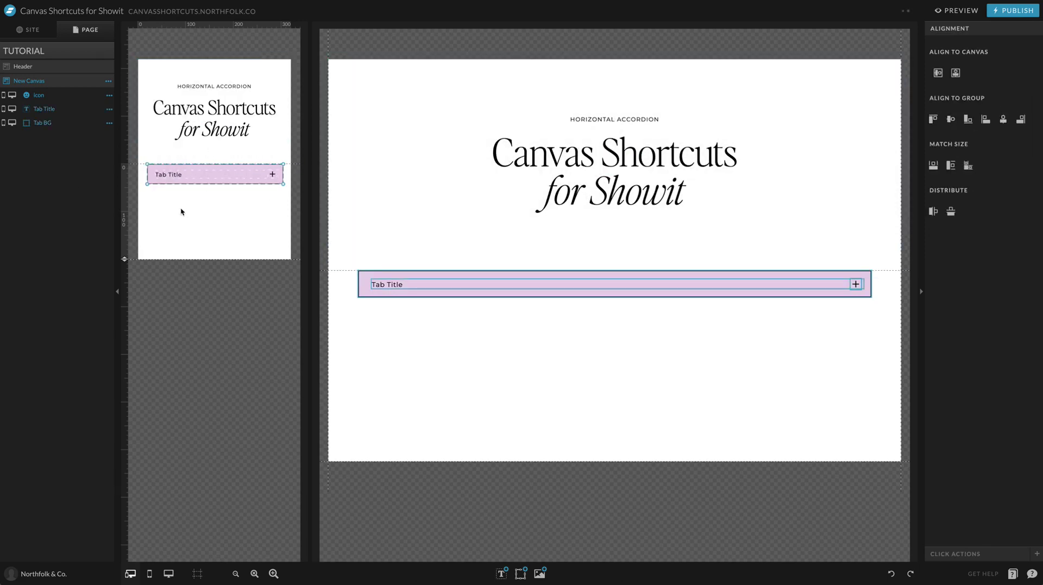
{"action": "left_click", "coordinate": [191, 213]}
Step: Move Tab Title above the icon in the layer order and stretch its desktop box to a height of 50 px
{"action": "left_click", "coordinate": [416, 288]}
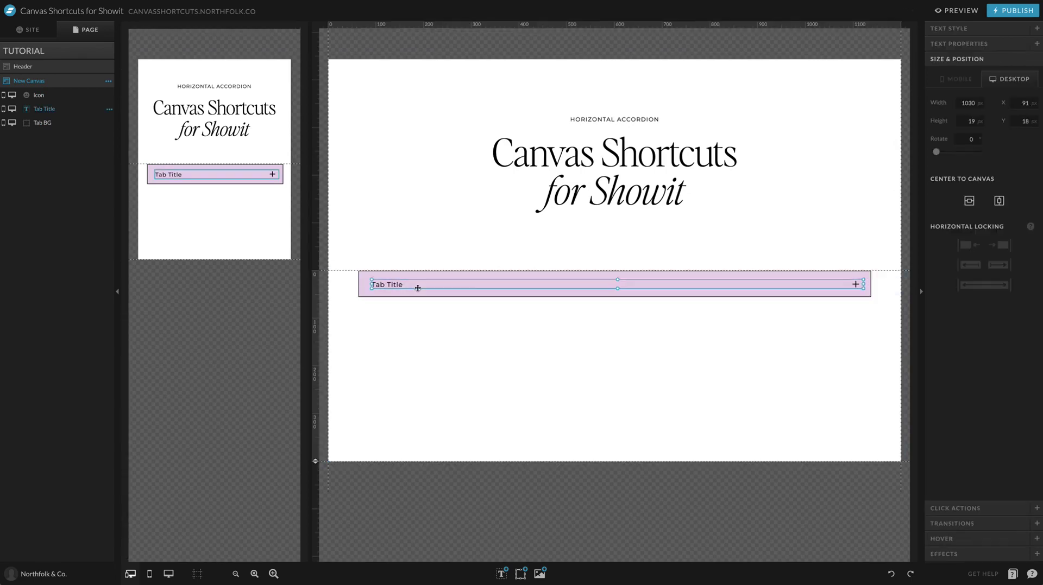
{"action": "left_click_drag", "start_coordinate": [617, 292], "coordinate": [618, 293]}
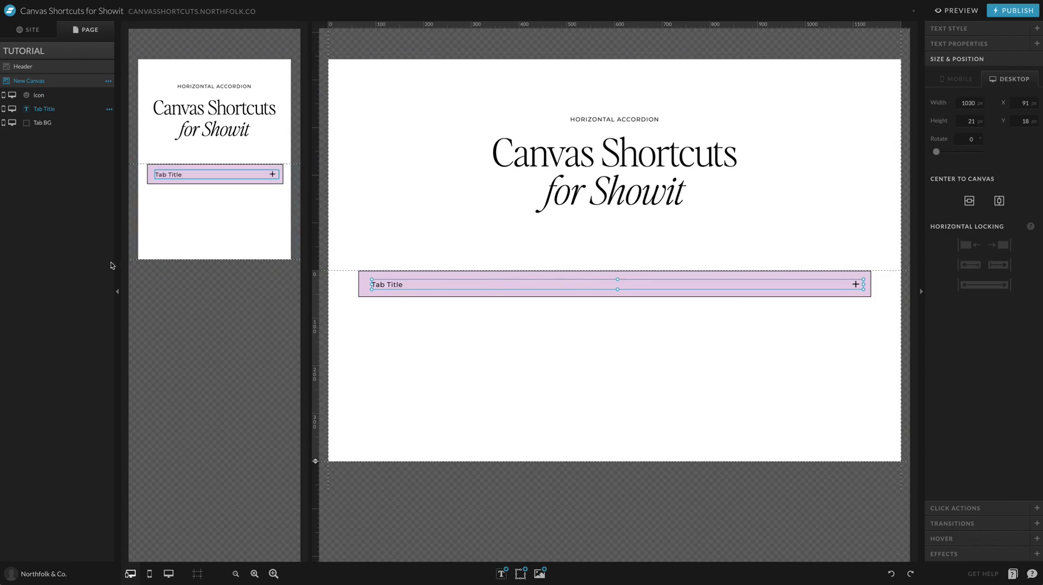
{"action": "left_click_drag", "start_coordinate": [44, 109], "coordinate": [47, 96]}
{"action": "left_click_drag", "start_coordinate": [618, 279], "coordinate": [620, 274]}
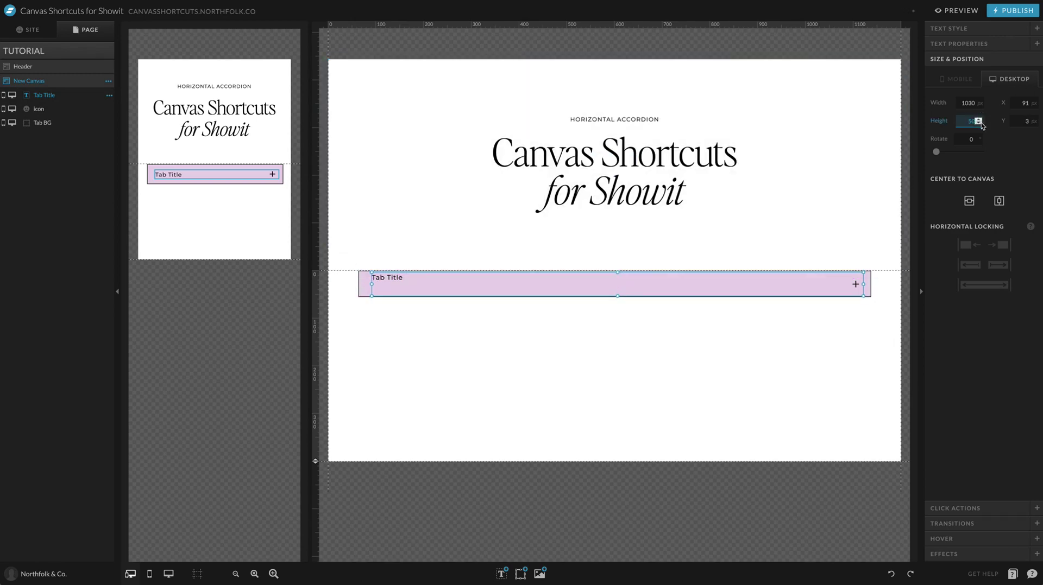
Step: Set the desktop title's line height to 3.4 and centre its text box horizontally on the Tab BG bar
{"action": "left_click", "coordinate": [955, 29]}
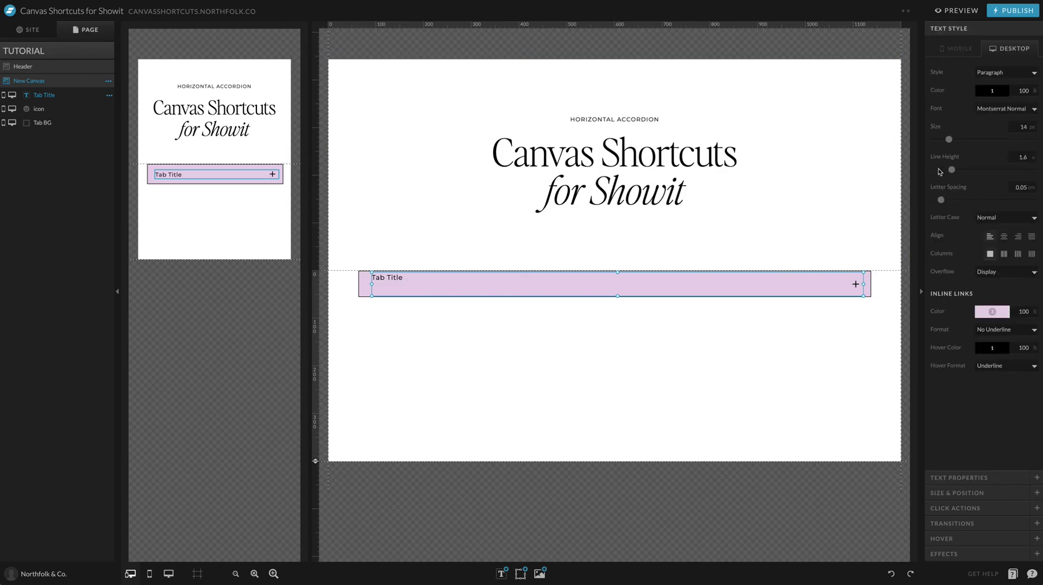
{"action": "left_click_drag", "start_coordinate": [950, 171], "coordinate": [967, 166]}
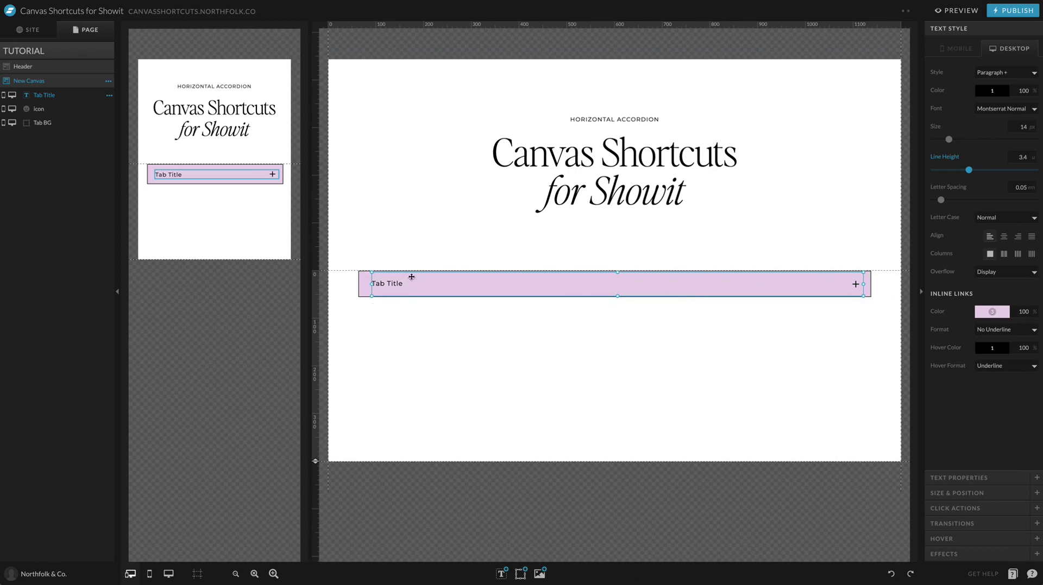
{"action": "left_click_drag", "start_coordinate": [413, 321], "coordinate": [496, 286]}
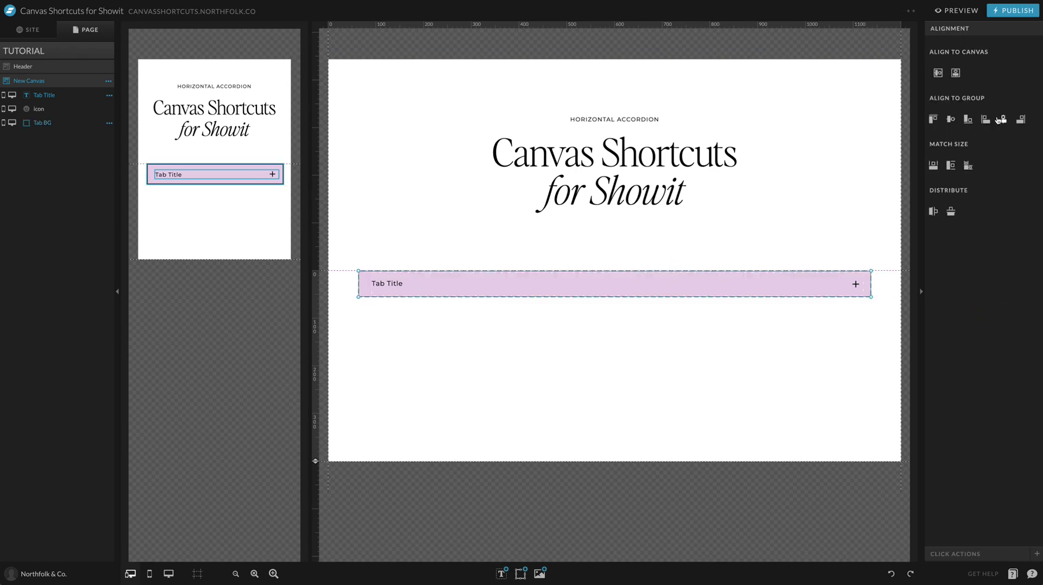
{"action": "left_click", "coordinate": [345, 321]}
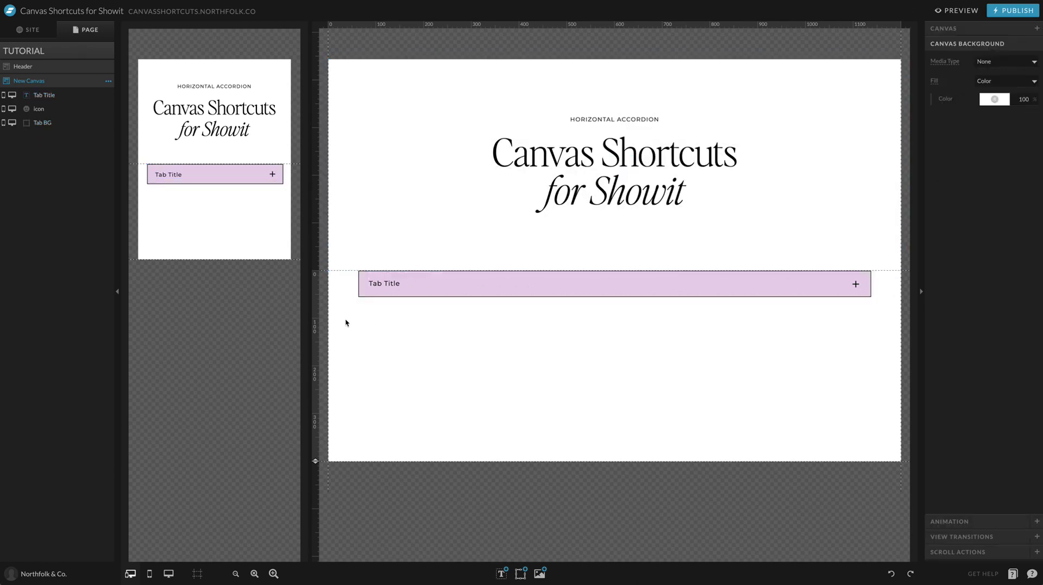
{"action": "left_click", "coordinate": [419, 285]}
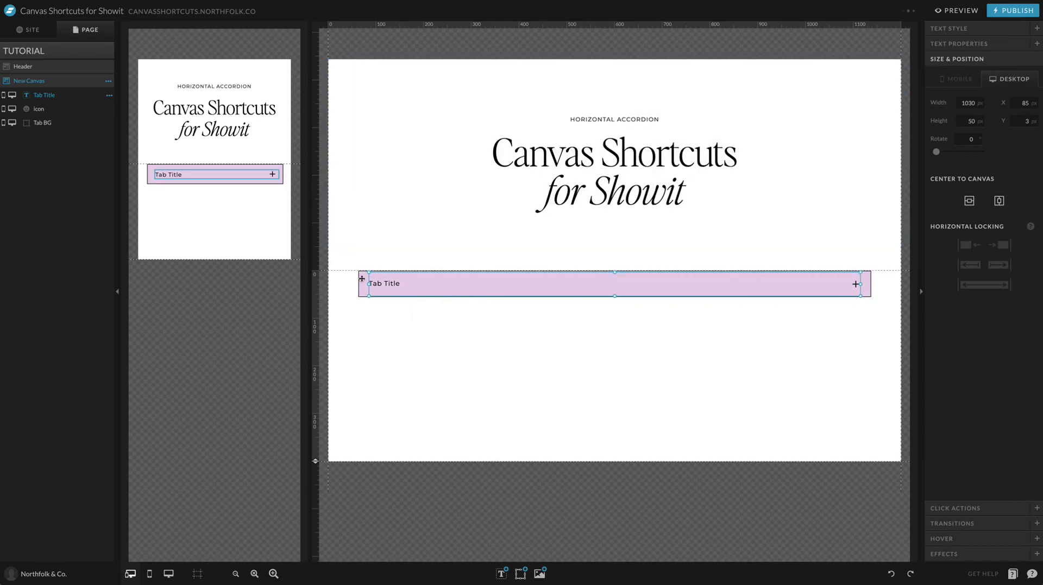
Step: Set the mobile title box's height to 40 px and its line height to about 3.1
{"action": "left_click", "coordinate": [199, 168]}
{"action": "left_click_drag", "start_coordinate": [216, 171], "coordinate": [218, 164]}
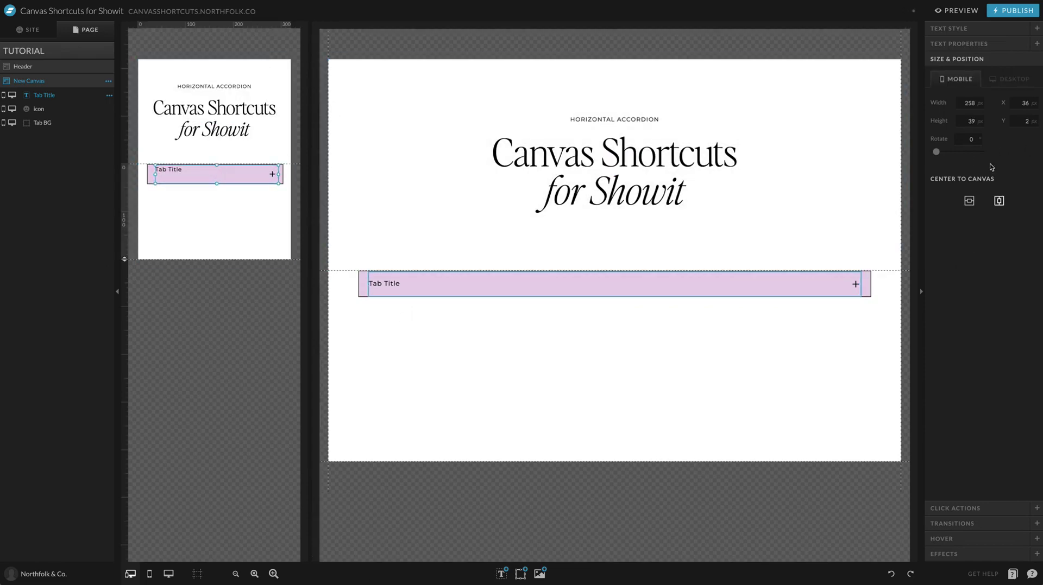
{"action": "left_click", "coordinate": [969, 120]}
{"action": "type", "text": "40"}
{"action": "key", "text": "Return"}
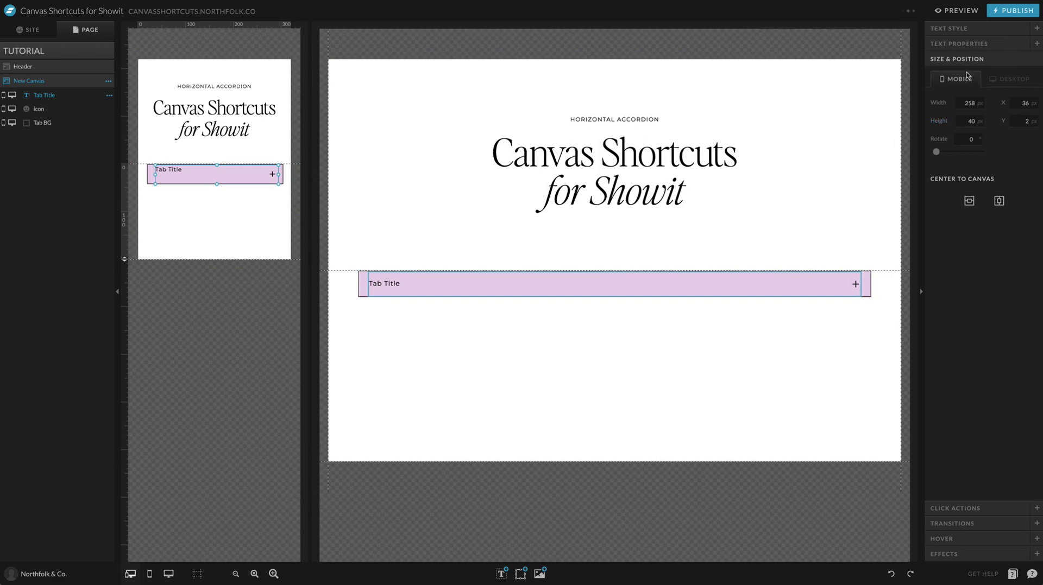
{"action": "left_click", "coordinate": [974, 31]}
{"action": "left_click_drag", "start_coordinate": [952, 173], "coordinate": [966, 168]}
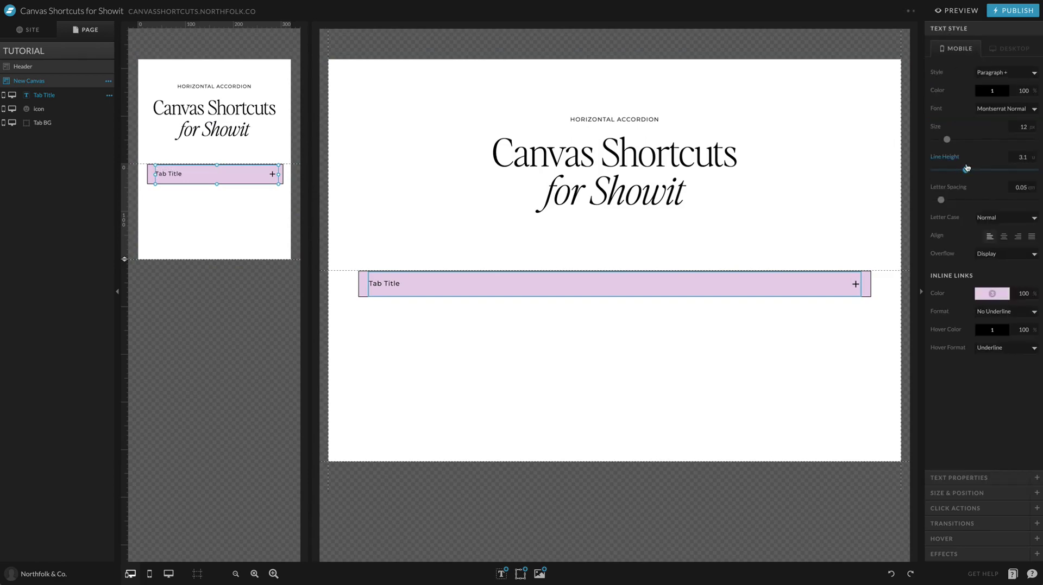
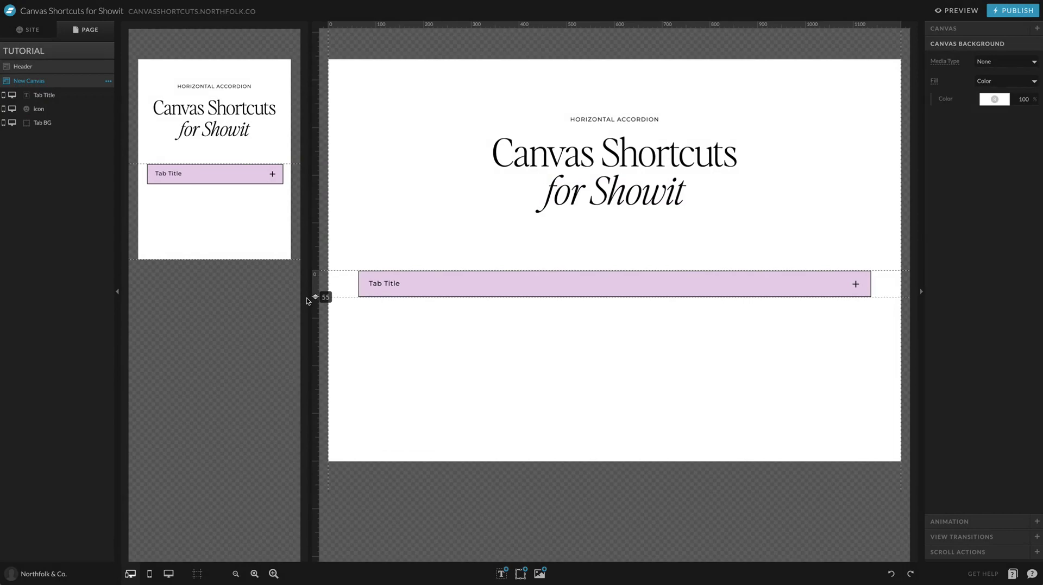
Step: Shrink the desktop canvas's height to about 55 px, down to the bar's lower edge, and preview the page on desktop
{"action": "left_click_drag", "start_coordinate": [307, 302], "coordinate": [307, 298]}
{"action": "left_click", "coordinate": [368, 277]}
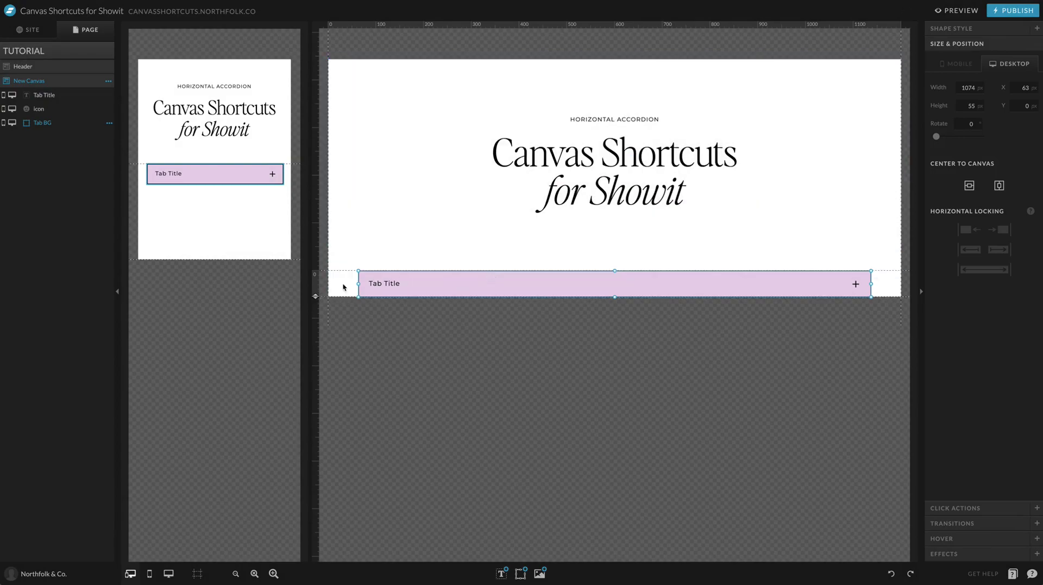
{"action": "left_click", "coordinate": [315, 296]}
{"action": "left_click", "coordinate": [957, 10]}
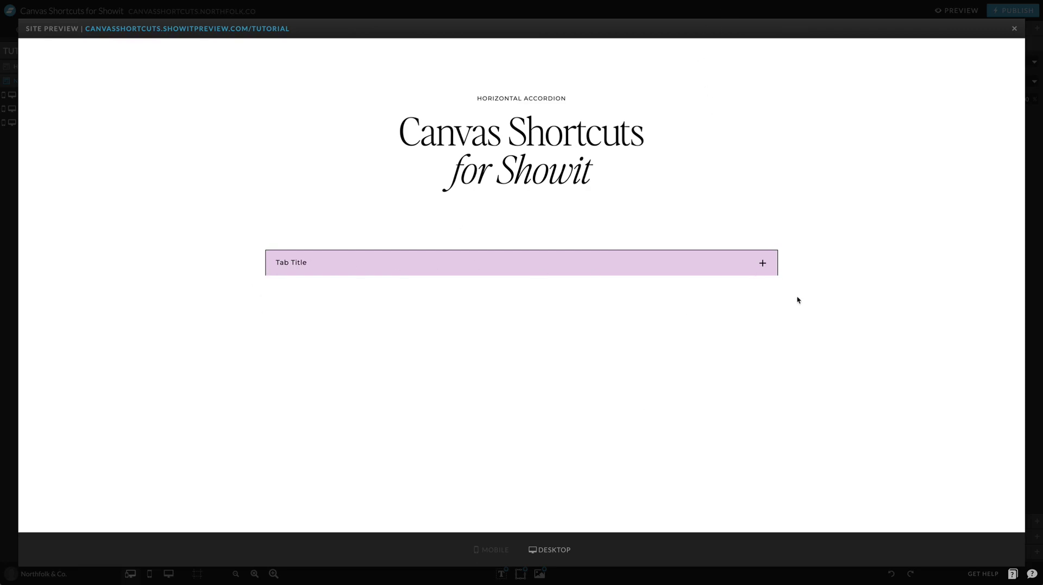
{"action": "left_click", "coordinate": [466, 7]}
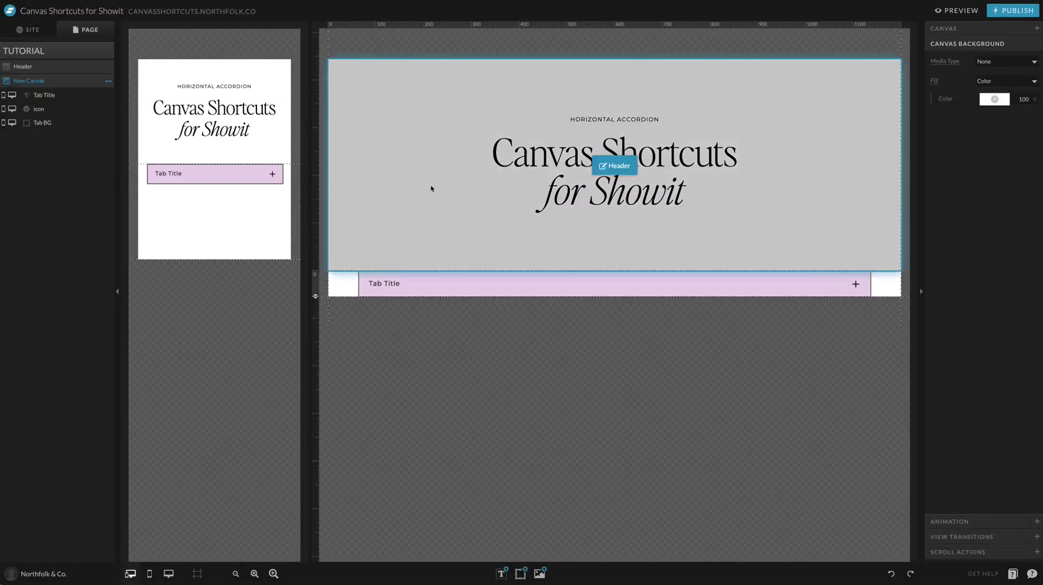
Step: Shrink the mobile canvas's height to the lower edge of the bar and select the desktop title
{"action": "left_click", "coordinate": [262, 213]}
{"action": "left_click_drag", "start_coordinate": [124, 259], "coordinate": [135, 188]}
{"action": "left_click", "coordinate": [348, 286]}
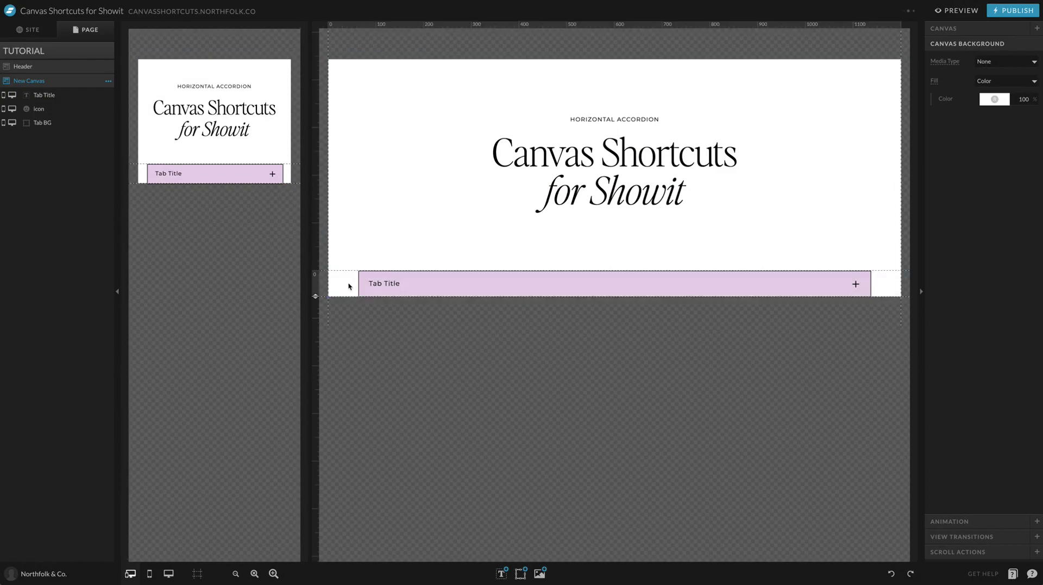
{"action": "left_click", "coordinate": [396, 284]}
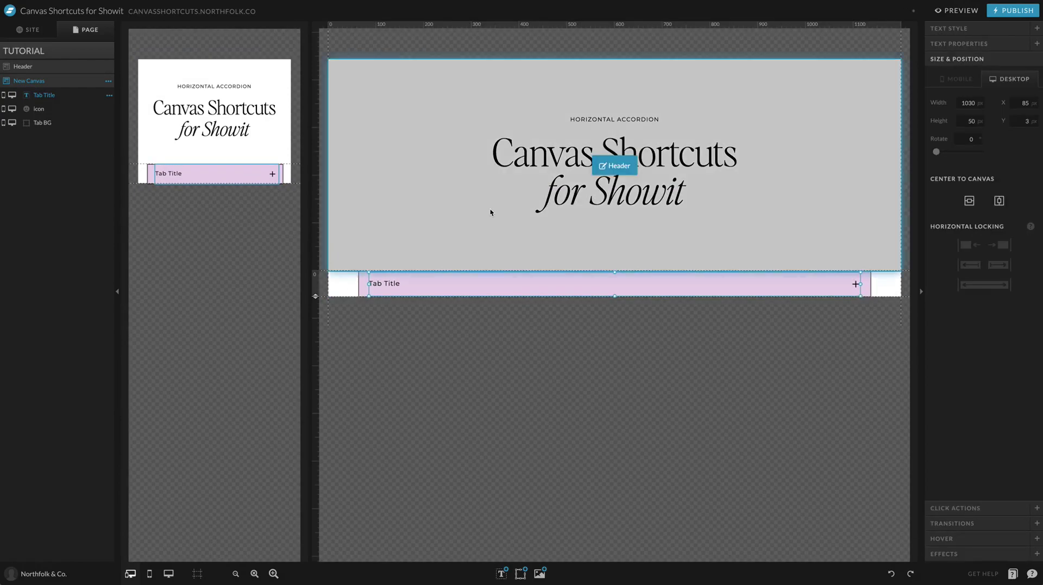
Step: Add four click actions to the desktop Tab Title text
{"action": "left_click", "coordinate": [954, 508]}
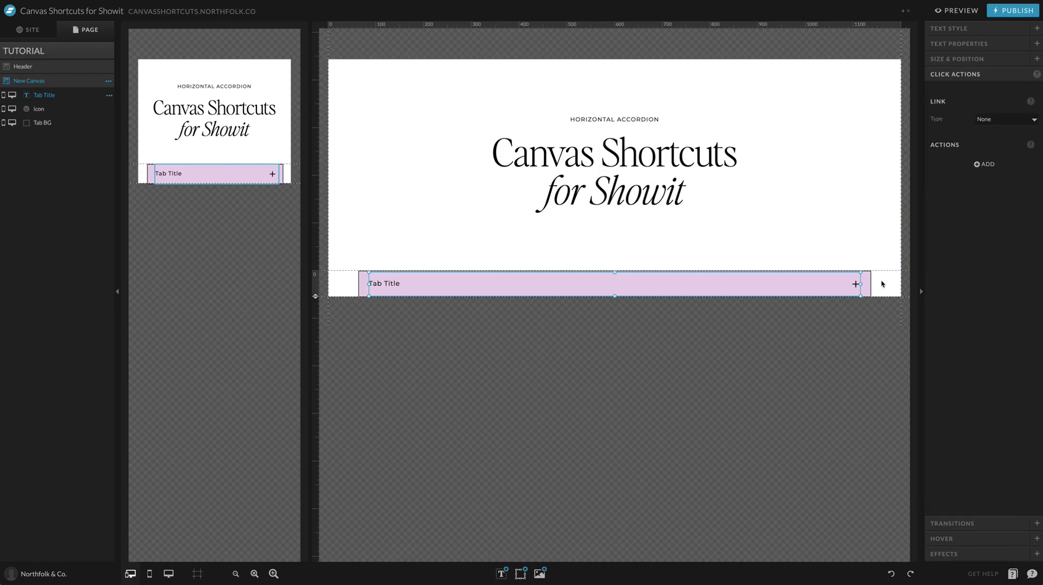
{"action": "left_click", "coordinate": [983, 164]}
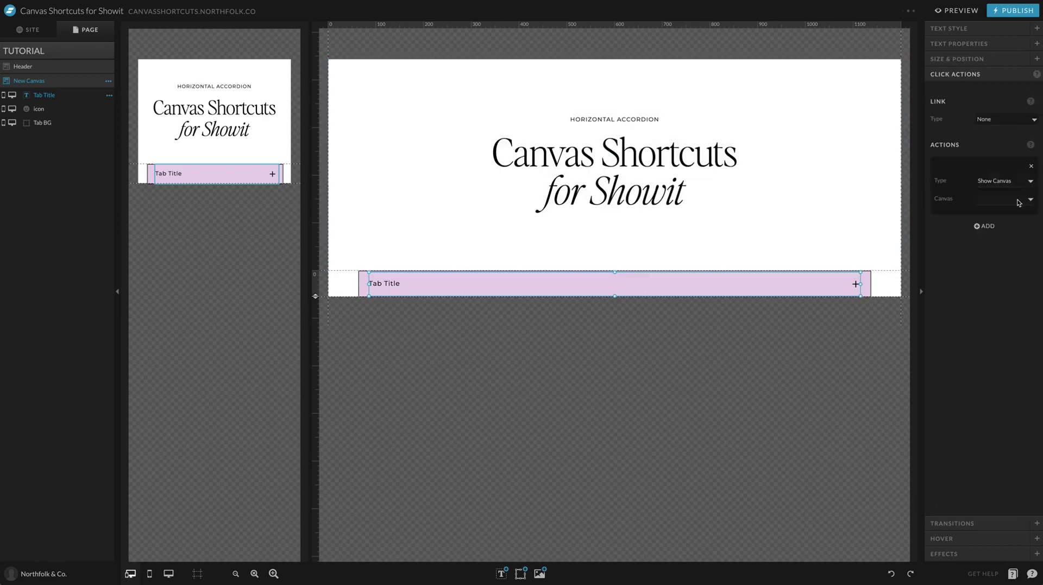
{"action": "left_click", "coordinate": [990, 226]}
{"action": "left_click", "coordinate": [988, 288]}
{"action": "left_click", "coordinate": [991, 350]}
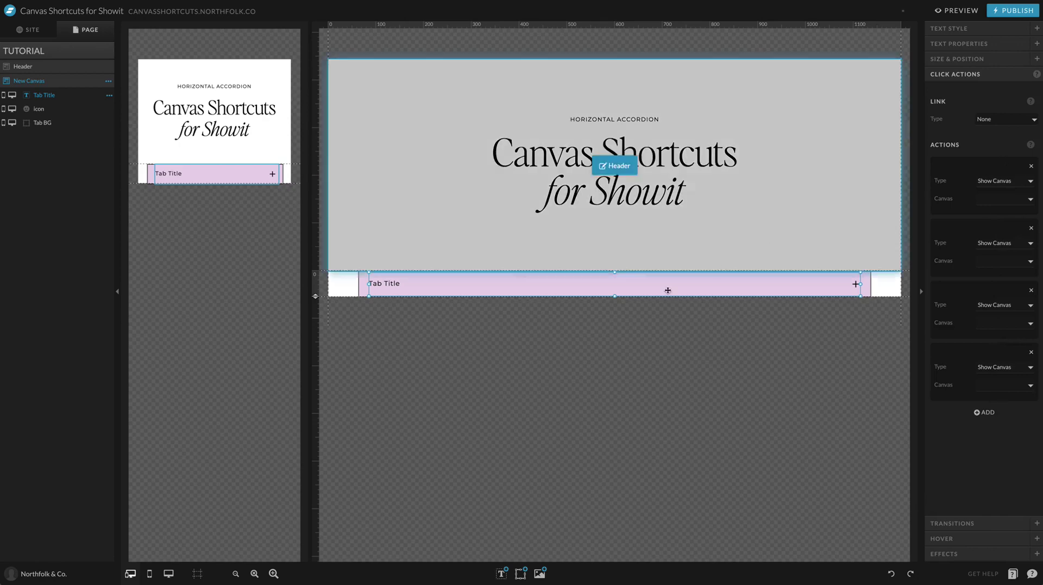
{"action": "left_click", "coordinate": [831, 213]}
{"action": "left_click", "coordinate": [778, 278]}
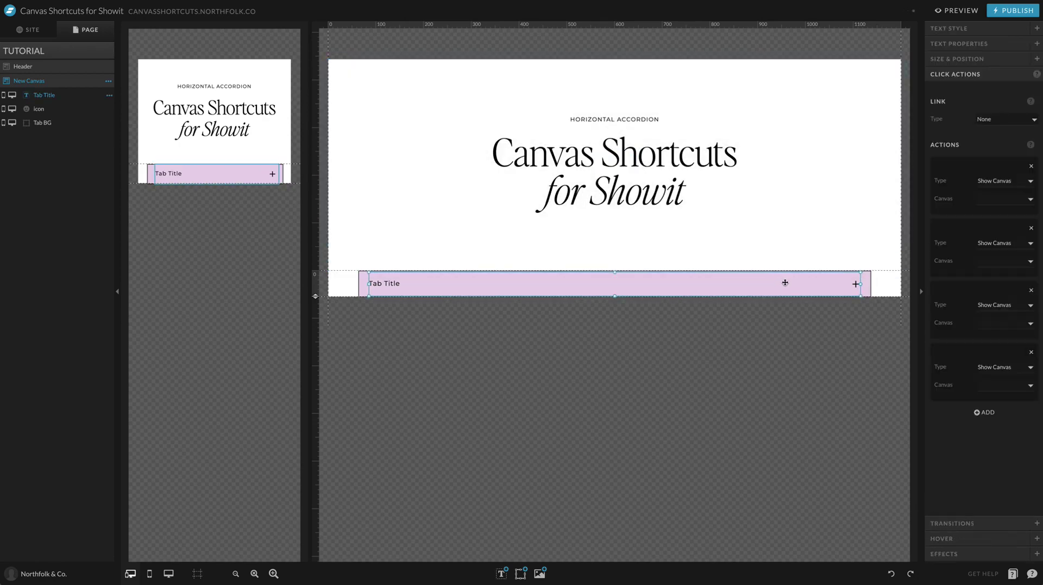
Step: Set the Tab Title's first three click actions to Hide Canvas, leaving the fourth as Show Canvas, and check the available target canvases
{"action": "left_click", "coordinate": [995, 183]}
{"action": "left_click", "coordinate": [999, 191]}
{"action": "left_click", "coordinate": [996, 243]}
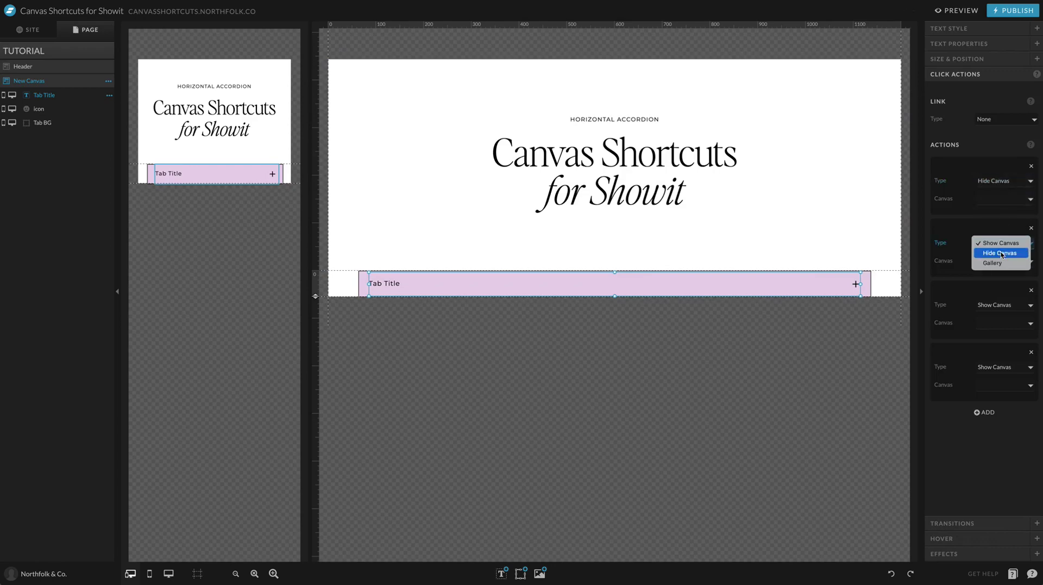
{"action": "left_click", "coordinate": [1000, 254]}
{"action": "left_click", "coordinate": [1003, 307]}
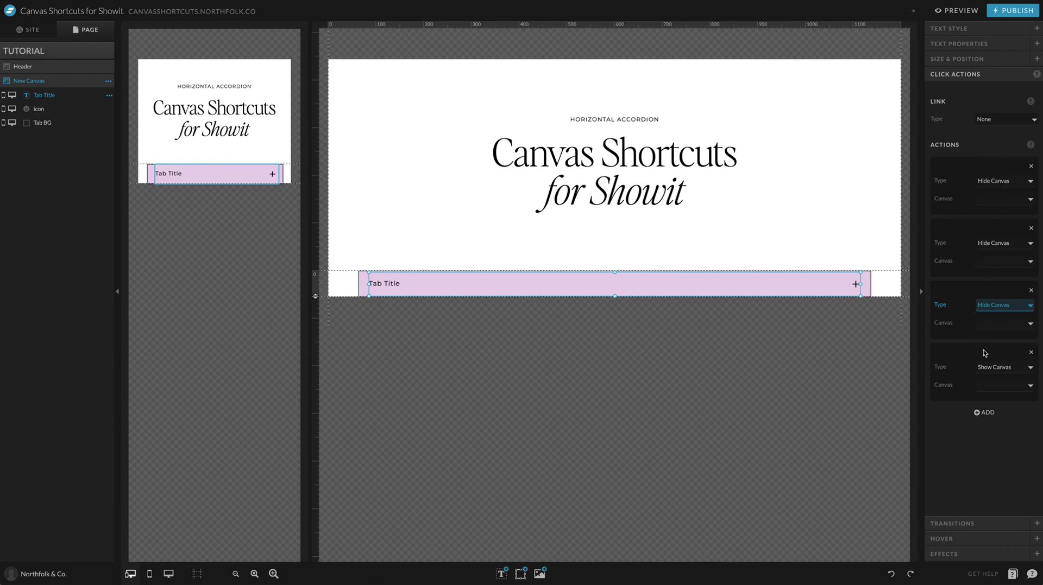
{"action": "left_click", "coordinate": [982, 452]}
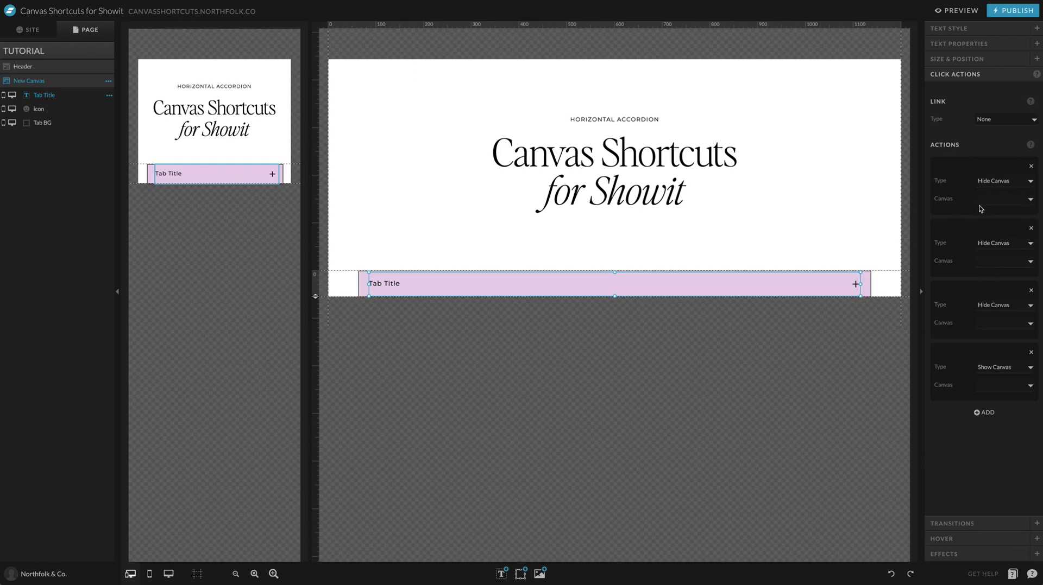
{"action": "left_click", "coordinate": [999, 387]}
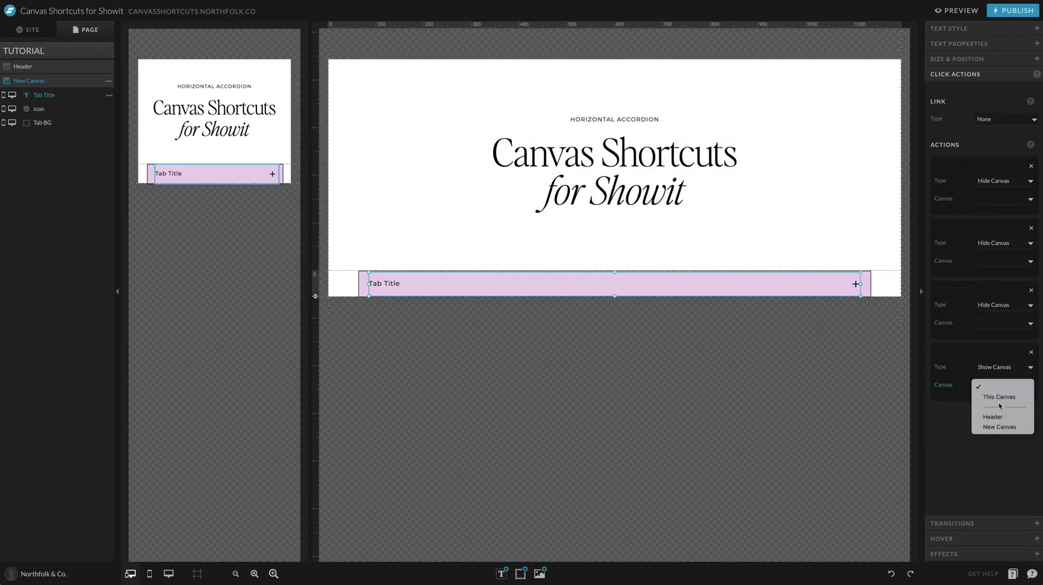
{"action": "left_click", "coordinate": [944, 419]}
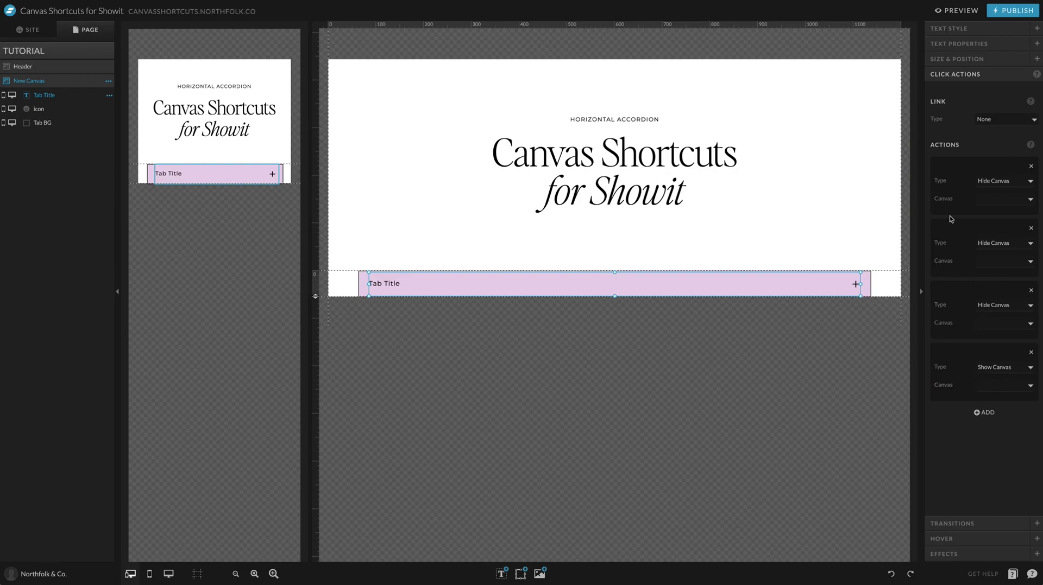
Step: Rename the canvas holding the tab bar as Tab-1
{"action": "double_click", "coordinate": [31, 80]}
{"action": "type", "text": "Tab"}
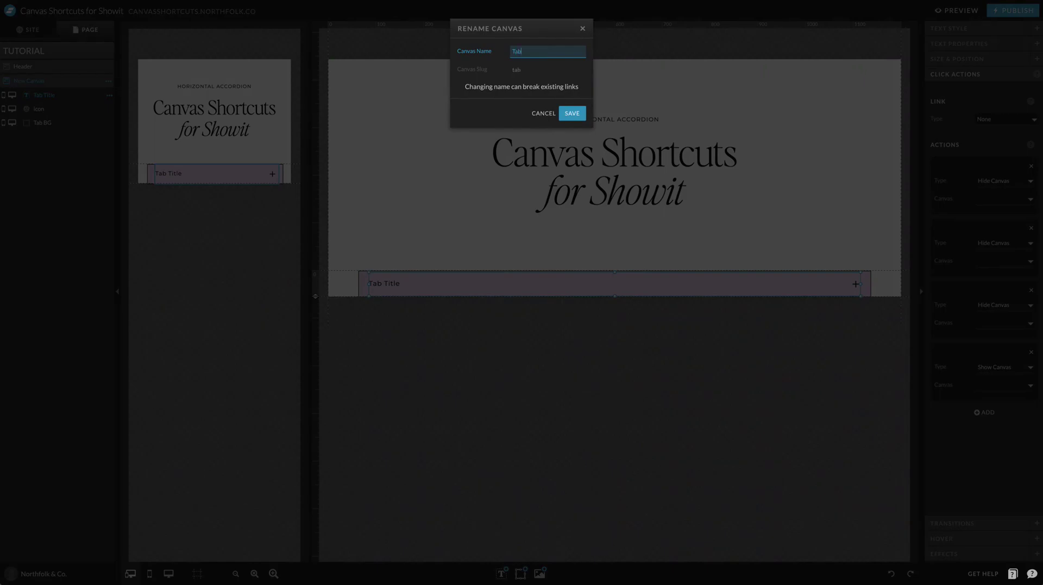
{"action": "type", "text": "-1"}
{"action": "key", "text": "Return"}
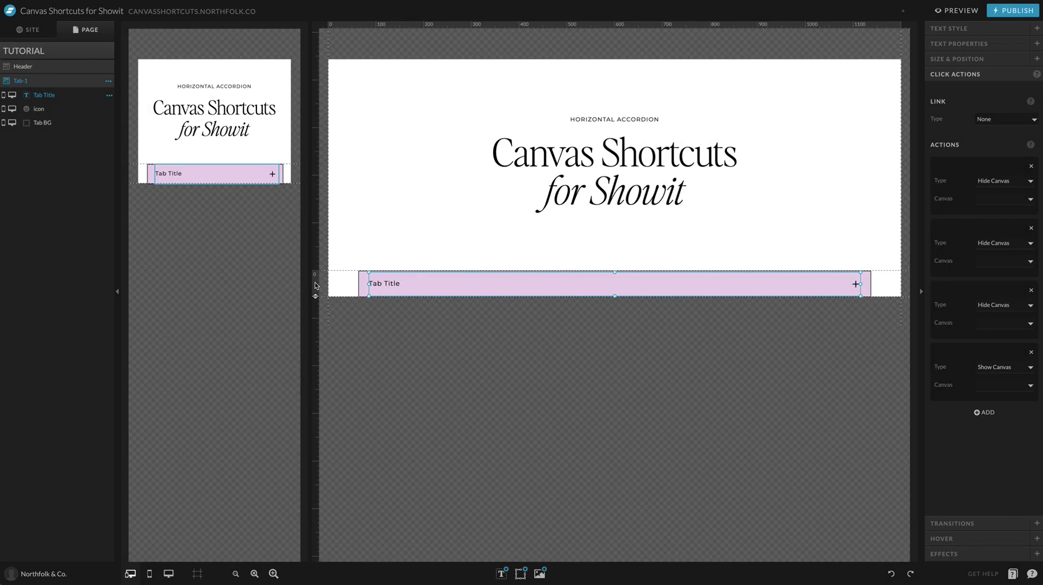
Step: Add a new canvas to the TUTORIAL page below Tab-1 and name it Tab Dropdown-1
{"action": "left_click", "coordinate": [82, 47]}
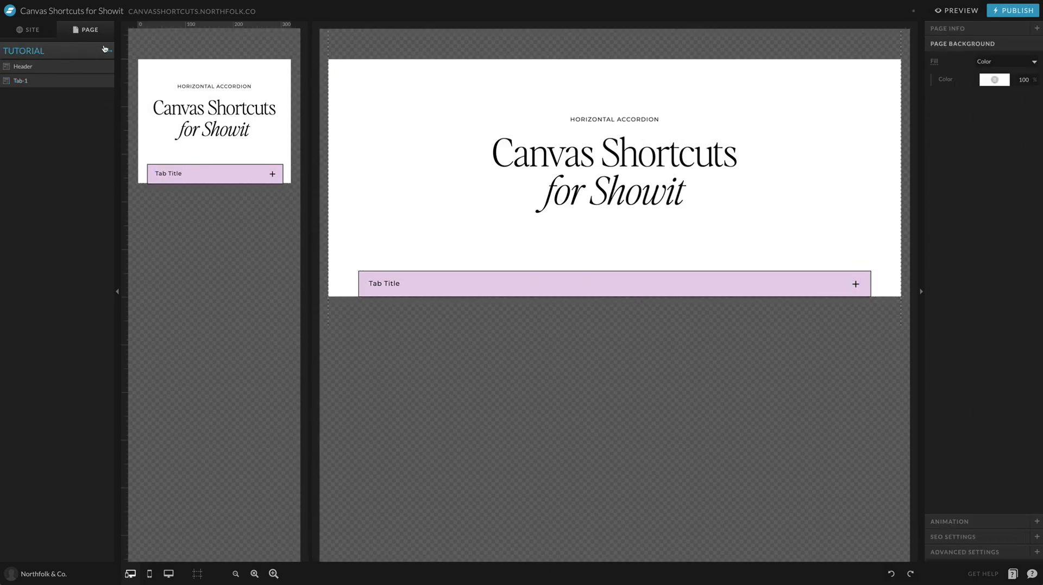
{"action": "left_click", "coordinate": [107, 50]}
{"action": "left_click", "coordinate": [98, 75]}
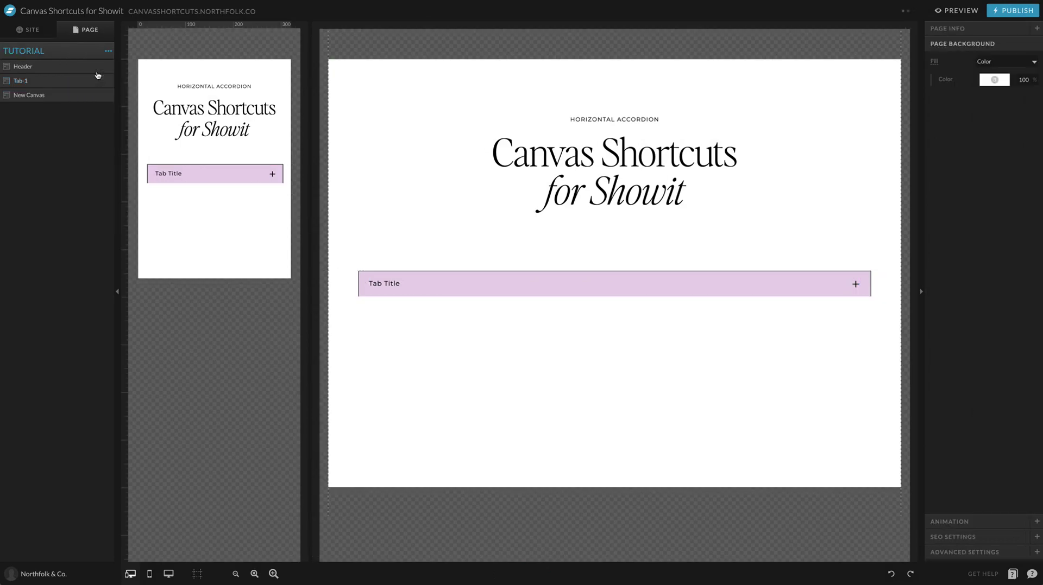
{"action": "double_click", "coordinate": [60, 96]}
{"action": "type", "text": "Tab Dropdown"}
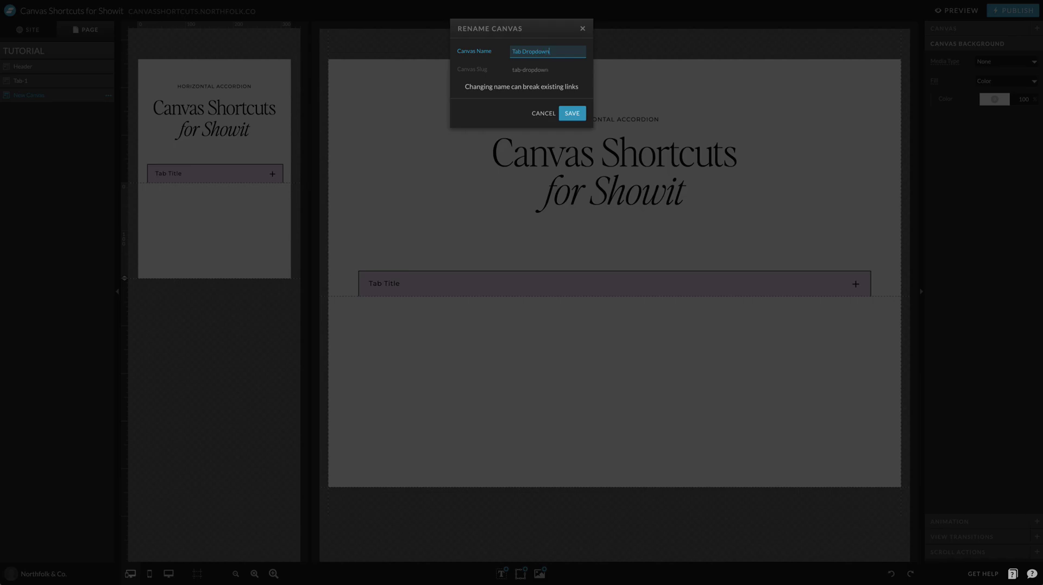
{"action": "type", "text": "-1"}
{"action": "key", "text": "Return"}
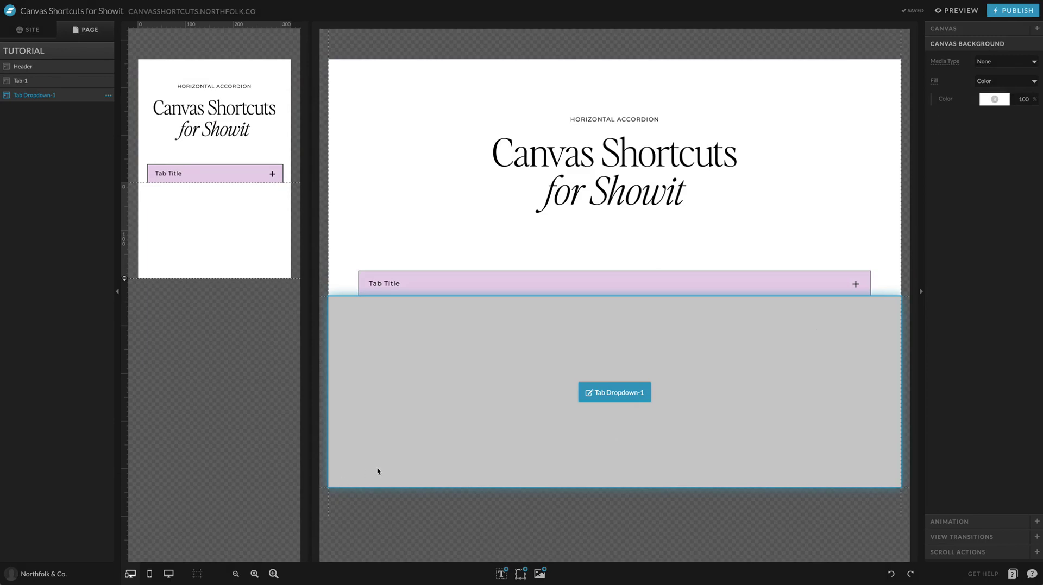
Step: Copy the Tab BG box into Tab Dropdown-1 and stretch its desktop version down to form a tall content box
{"action": "left_click", "coordinate": [868, 288]}
{"action": "left_click", "coordinate": [792, 328]}
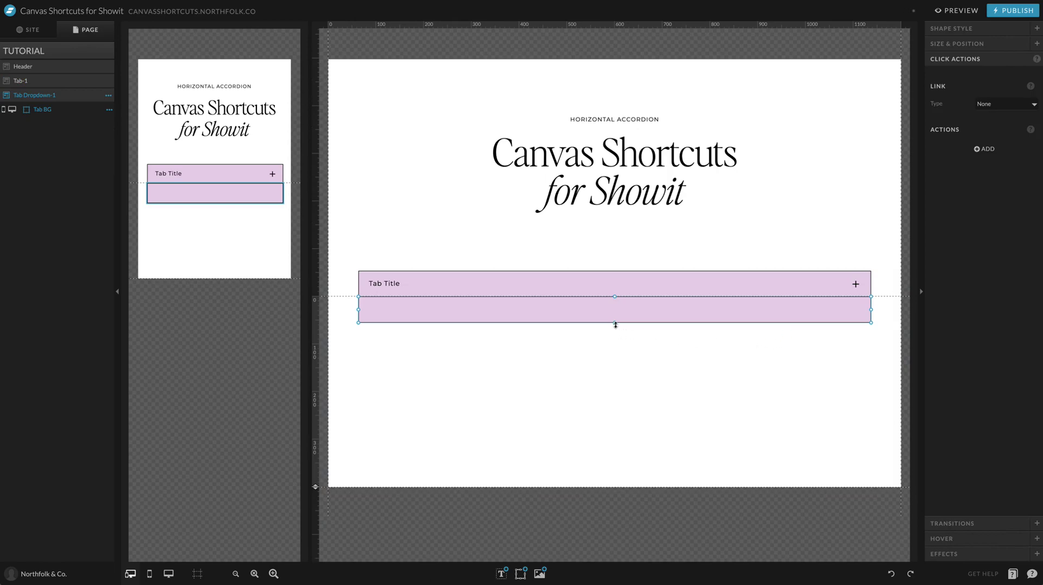
{"action": "left_click_drag", "start_coordinate": [615, 325], "coordinate": [629, 451]}
Step: Fill the Tab BG box in Tab Dropdown-1 with white and stretch its mobile version down to near the canvas's lower edge
{"action": "left_click", "coordinate": [951, 28]}
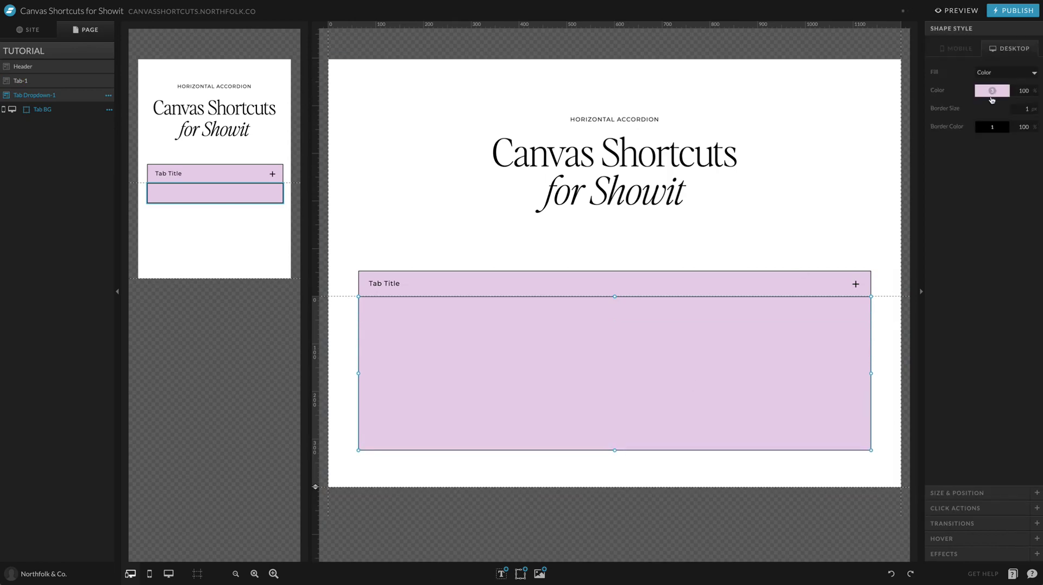
{"action": "left_click", "coordinate": [991, 98]}
{"action": "left_click", "coordinate": [1035, 121]}
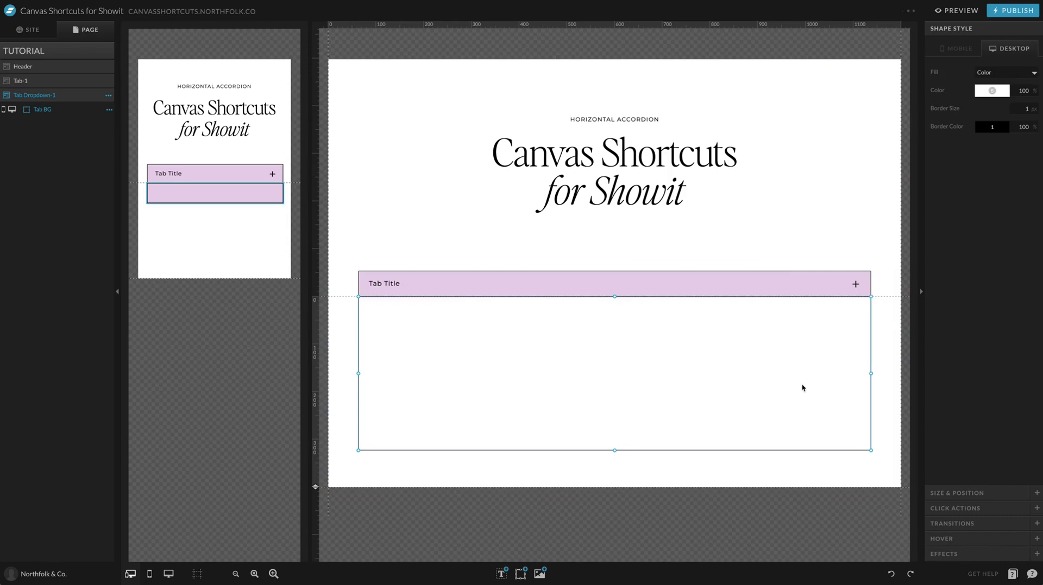
{"action": "left_click", "coordinate": [234, 223]}
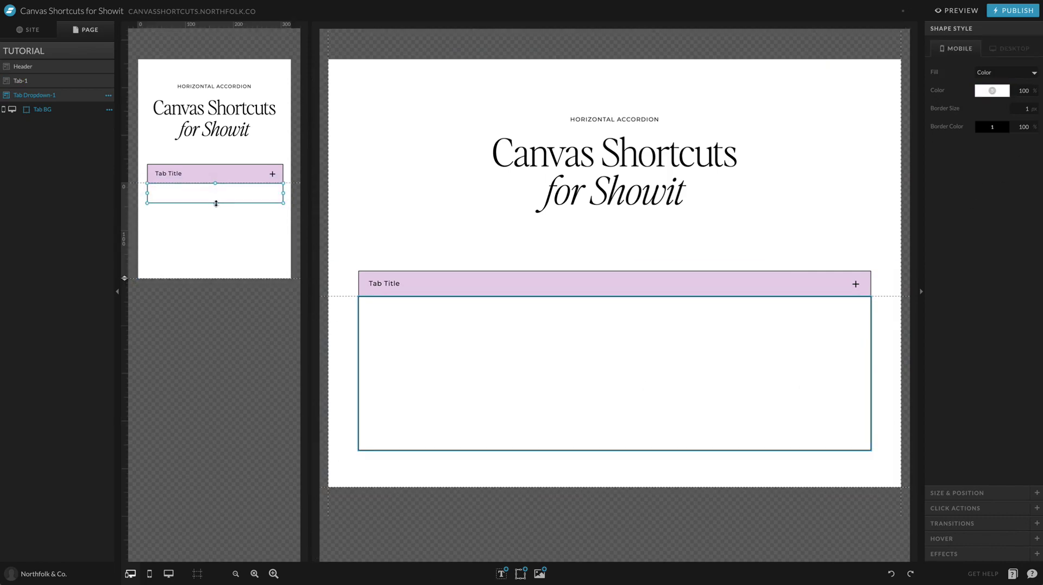
{"action": "left_click_drag", "start_coordinate": [216, 204], "coordinate": [202, 262]}
{"action": "left_click", "coordinate": [202, 263]}
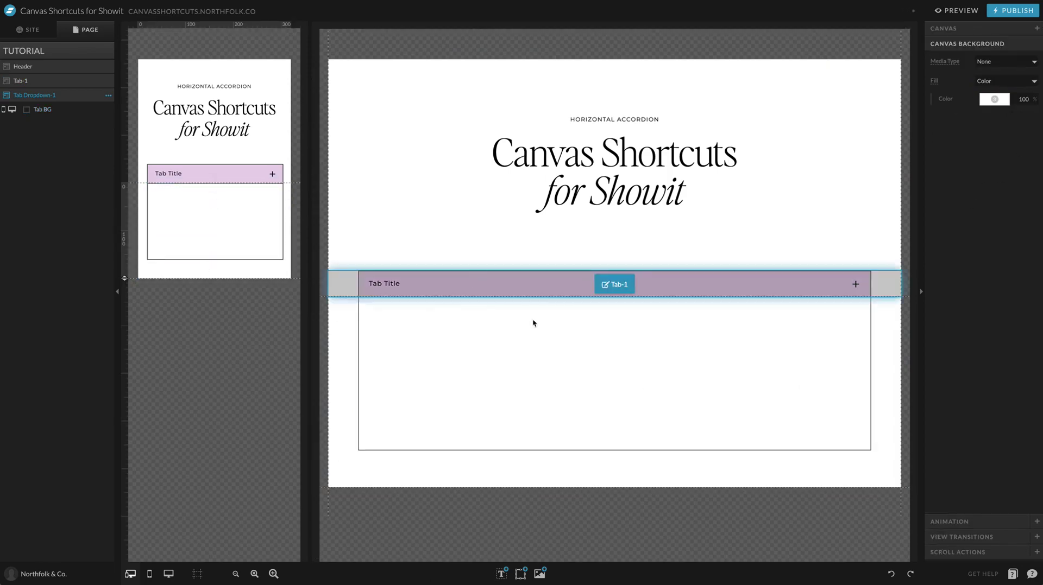
Step: Copy the paragraph text from the Horizontal Accordion page's first dropdown into Tab Dropdown-1 on the TUTORIAL page
{"action": "left_click", "coordinate": [532, 323]}
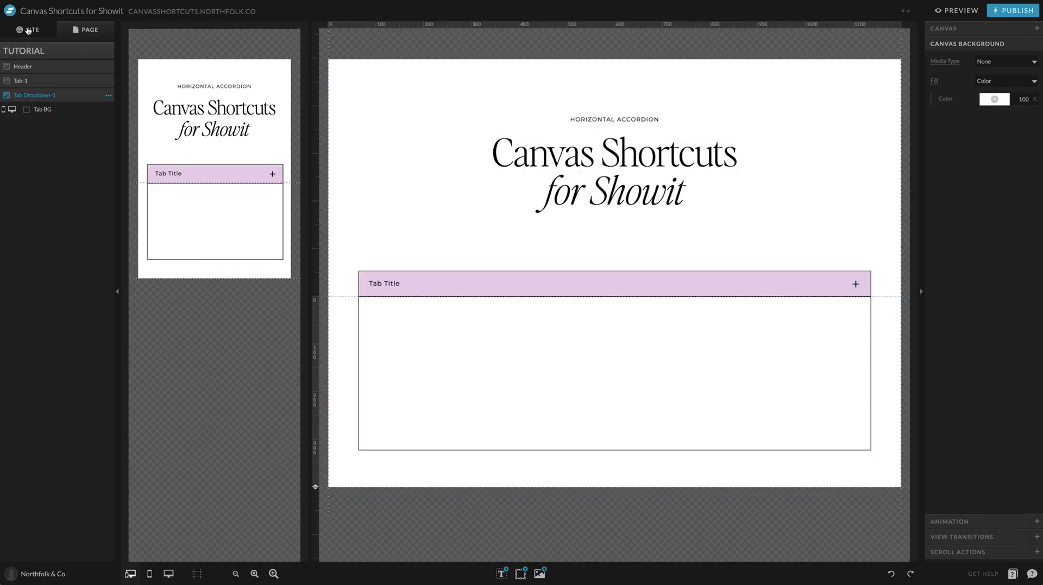
{"action": "left_click", "coordinate": [27, 30]}
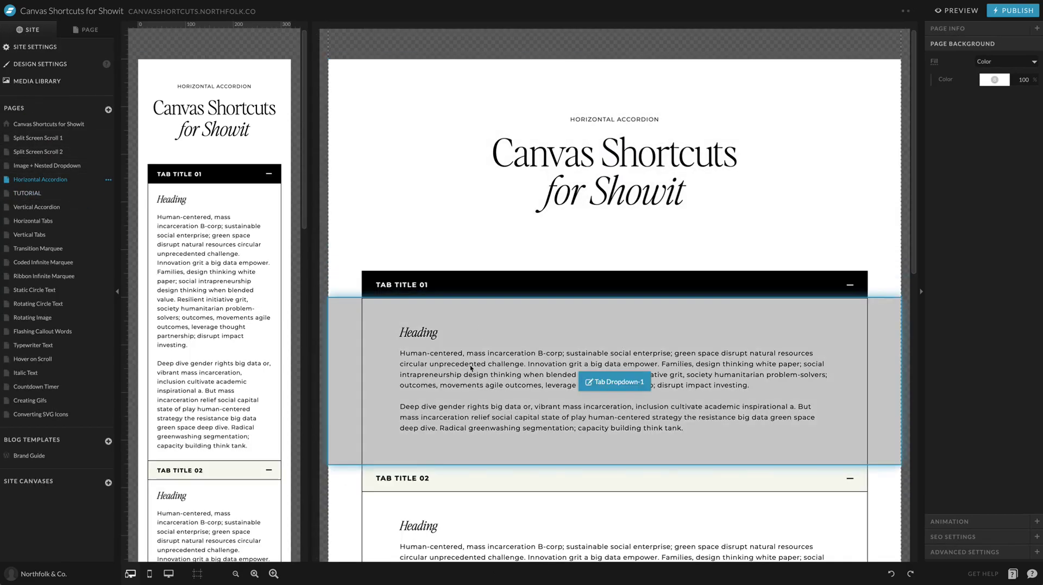
{"action": "left_click", "coordinate": [439, 369]}
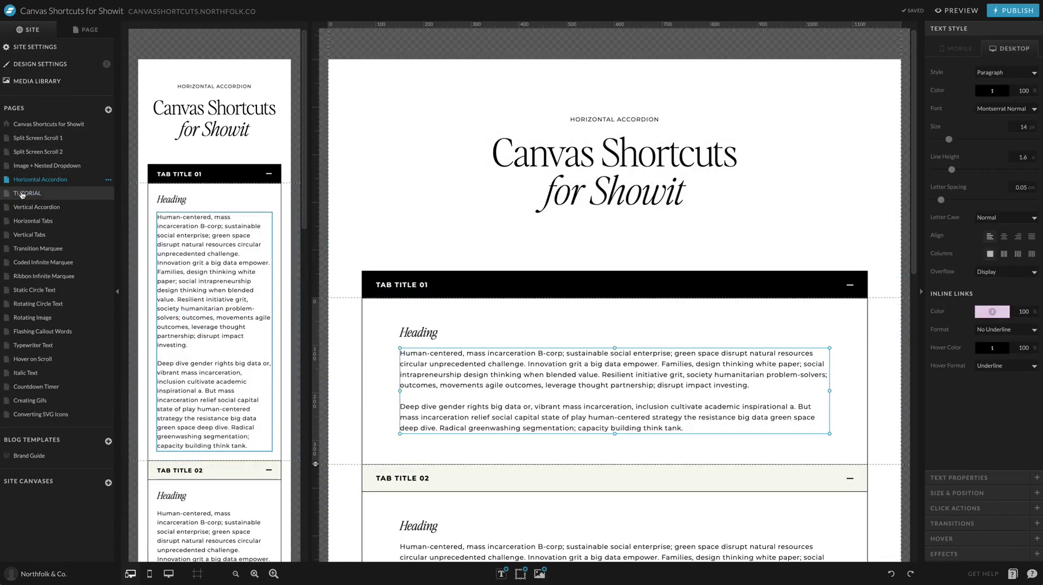
{"action": "left_click", "coordinate": [21, 194]}
{"action": "key", "text": "ctrl+v"}
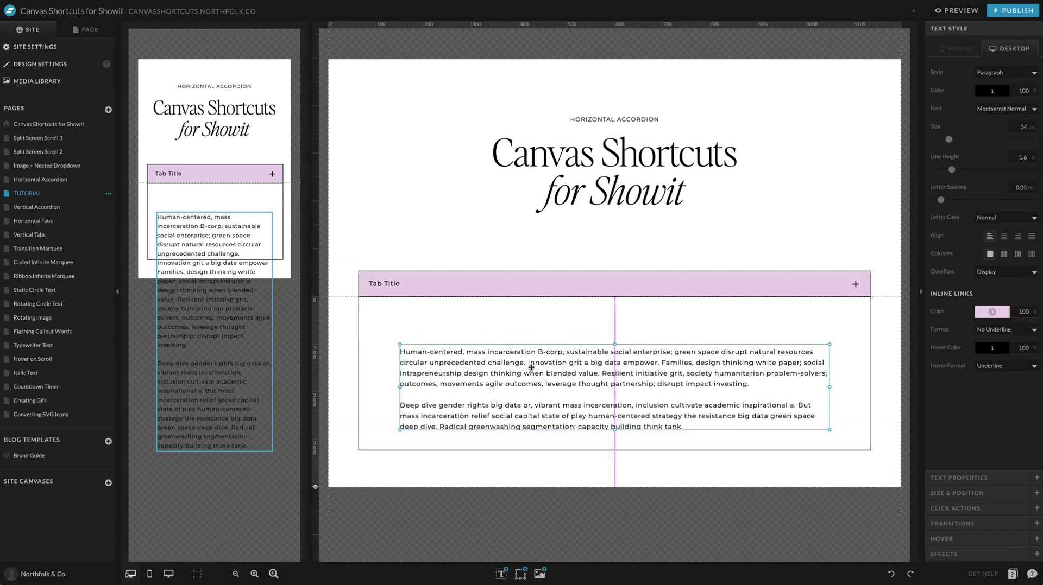
Step: Move the pasted desktop text up and centre it vertically within the white Tab BG box
{"action": "left_click_drag", "start_coordinate": [531, 369], "coordinate": [534, 356]}
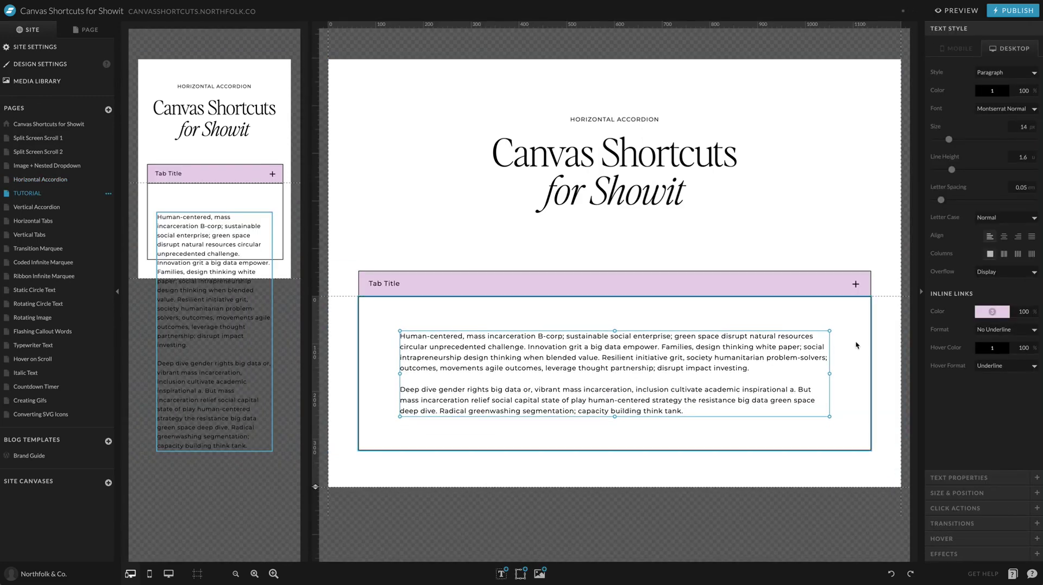
{"action": "left_click", "coordinate": [831, 355]}
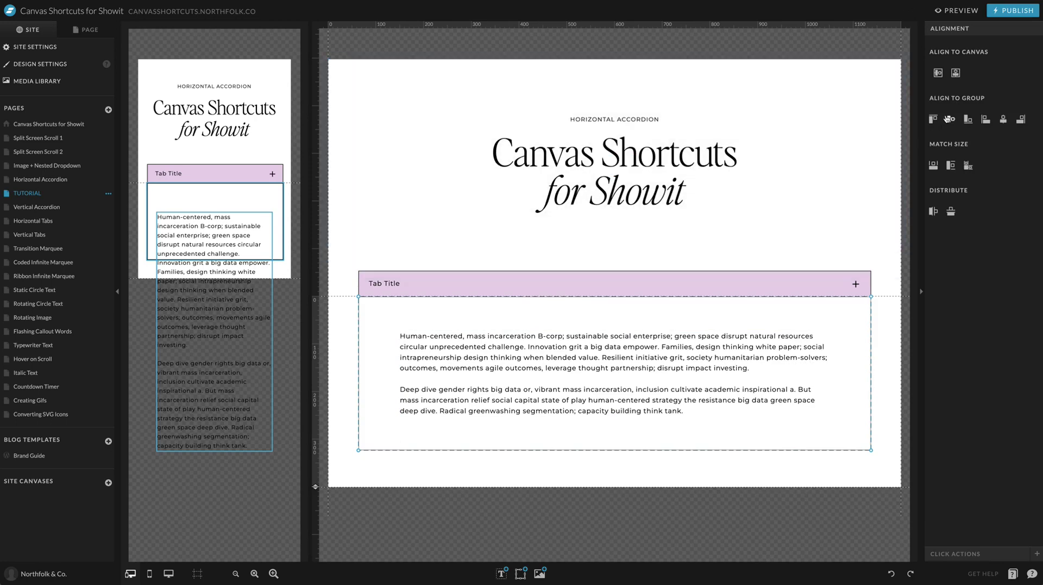
{"action": "left_click", "coordinate": [405, 363]}
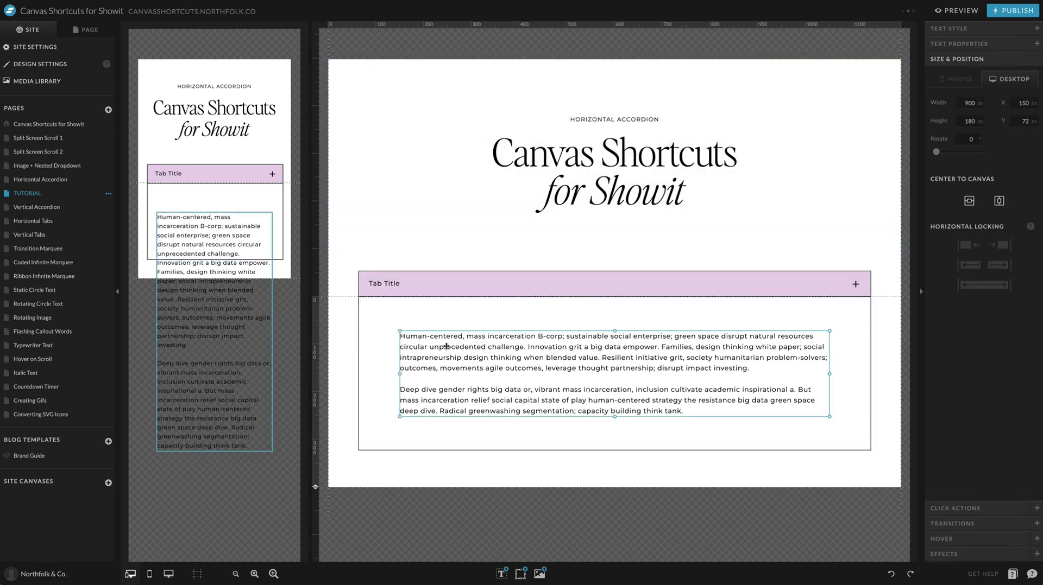
Step: Resize the desktop text box to 536 by 160 px from its left and upper edges, and delete its second paragraph
{"action": "left_click_drag", "start_coordinate": [401, 375], "coordinate": [578, 358]}
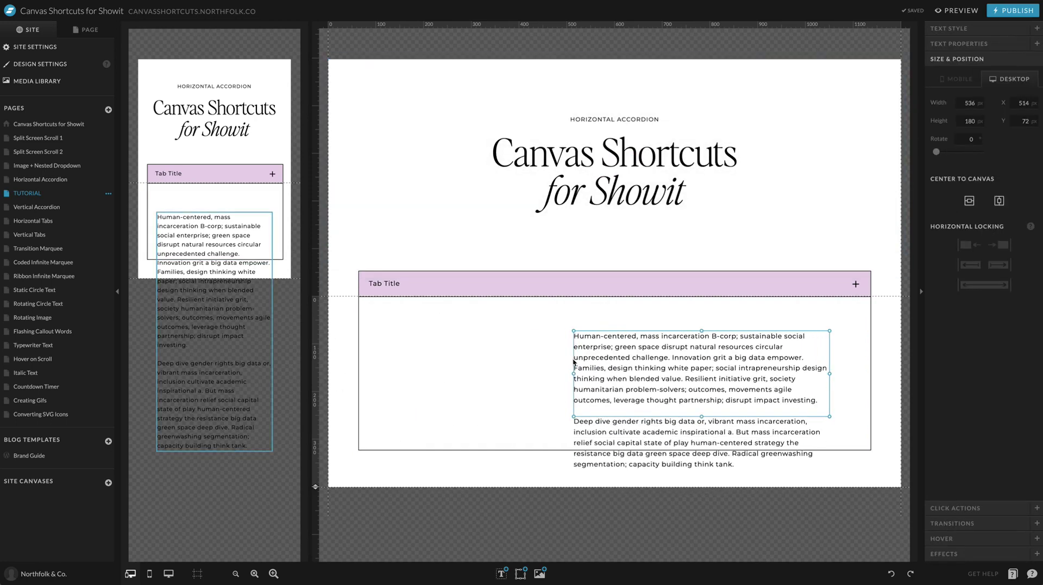
{"action": "double_click", "coordinate": [722, 364]}
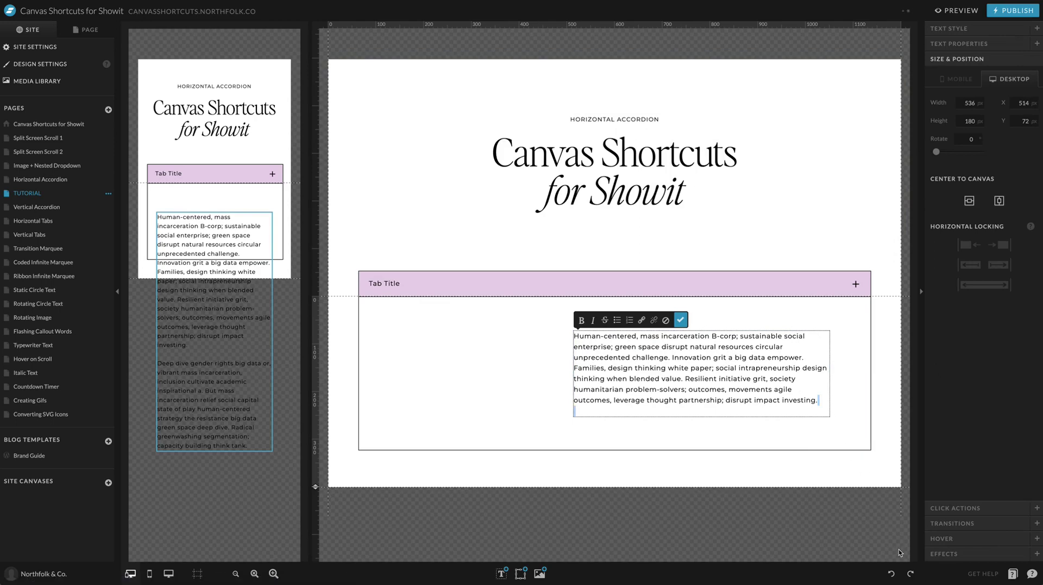
{"action": "key", "text": "Escape"}
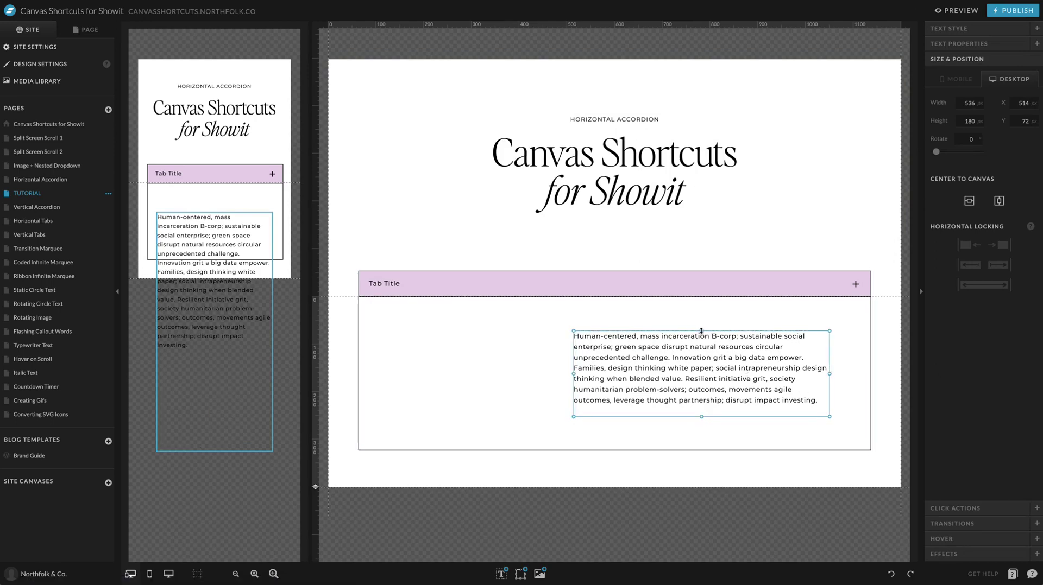
{"action": "left_click_drag", "start_coordinate": [701, 330], "coordinate": [702, 339]}
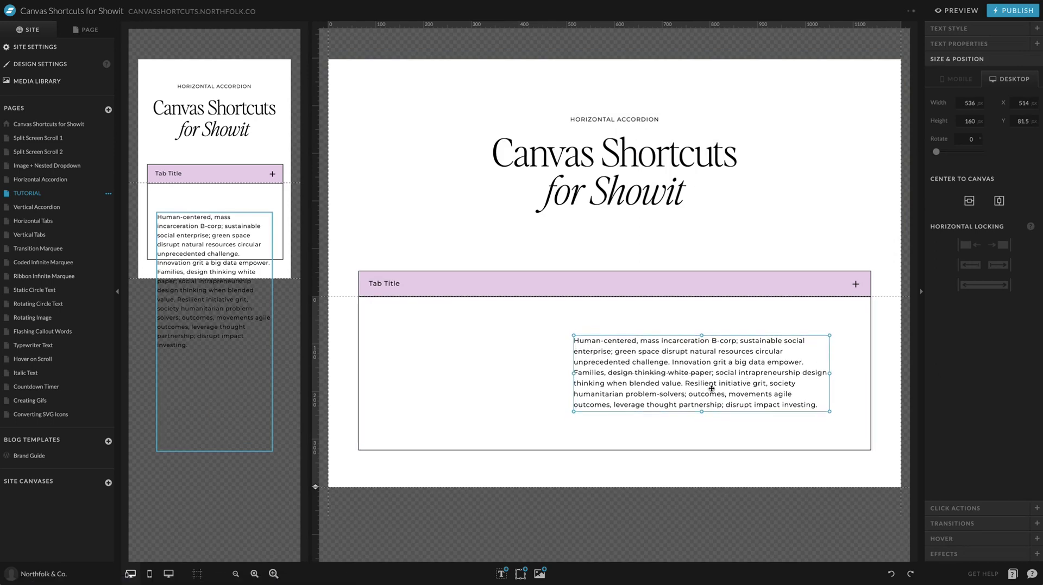
Step: Add the dark pexels photo of two people, placing it beside the desktop paragraph at X 124, Y 62 and 331 by 200 px
{"action": "left_click", "coordinate": [539, 573]}
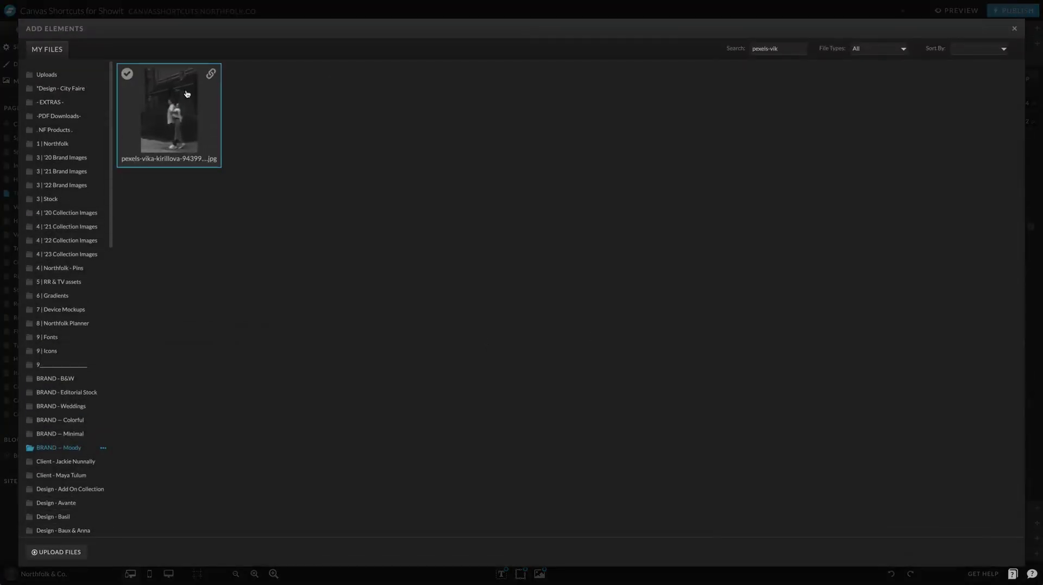
{"action": "left_click", "coordinate": [169, 93]}
{"action": "left_click", "coordinate": [985, 552]}
{"action": "left_click_drag", "start_coordinate": [604, 404], "coordinate": [455, 385]}
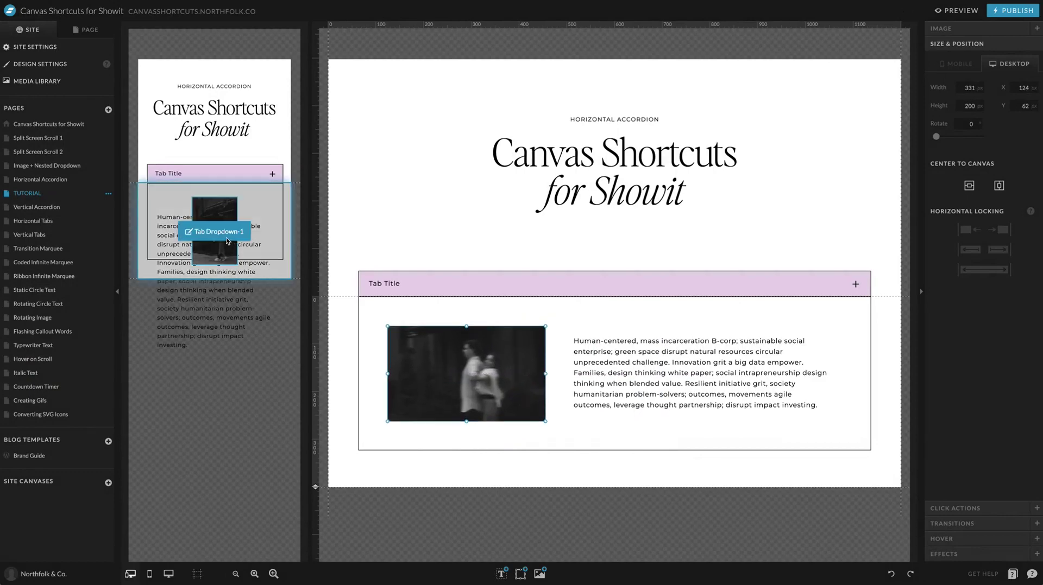
Step: Hide the image on mobile and fit the mobile paragraph box to 240 by 292 px at X 42, Y 22
{"action": "left_click", "coordinate": [177, 228]}
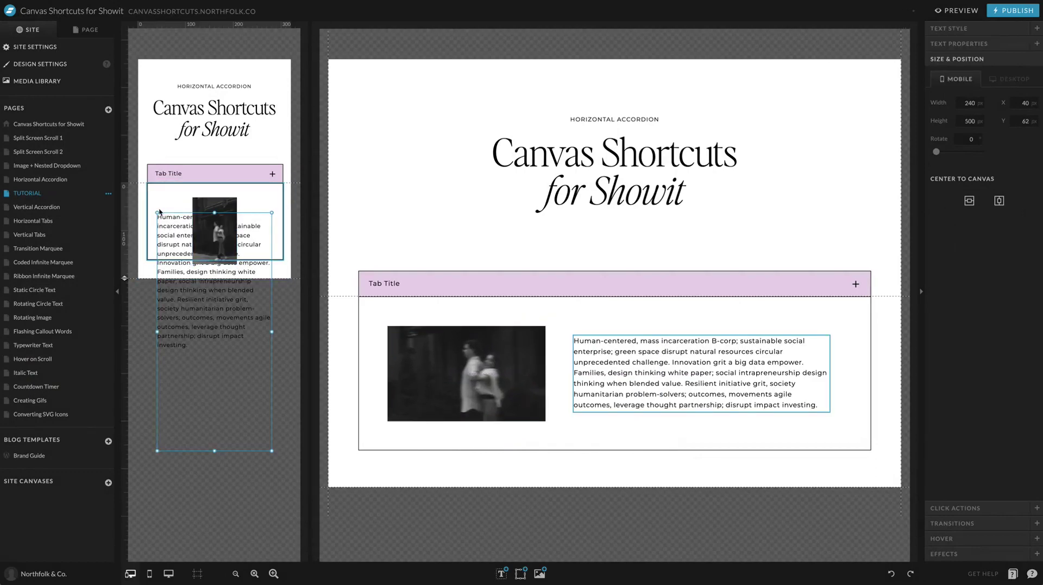
{"action": "left_click_drag", "start_coordinate": [214, 212], "coordinate": [204, 268]}
{"action": "left_click", "coordinate": [207, 211]}
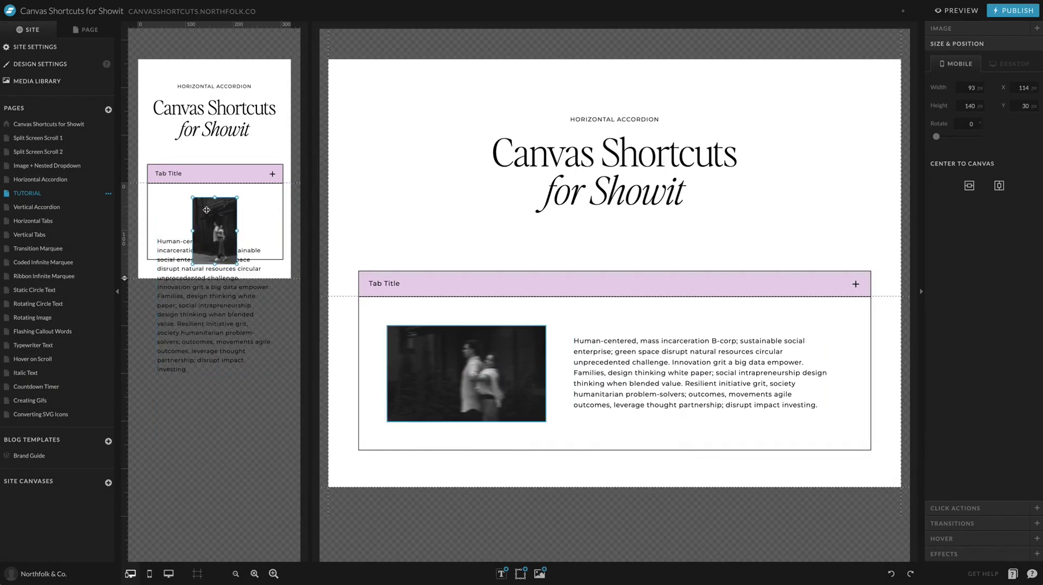
{"action": "left_click", "coordinate": [86, 30]}
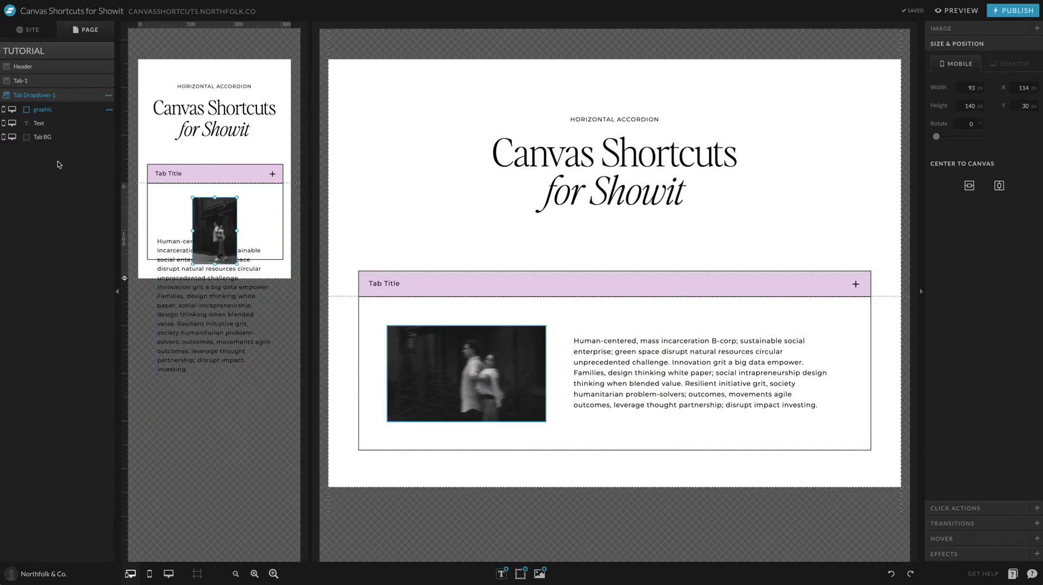
{"action": "left_click_drag", "start_coordinate": [201, 307], "coordinate": [201, 264]}
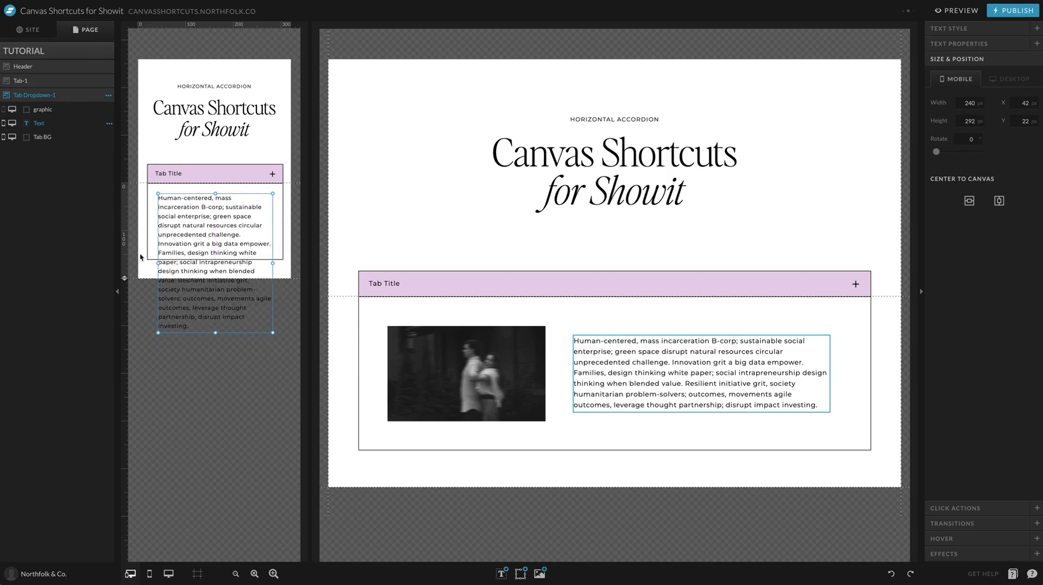
Step: Lengthen Tab Dropdown-1's mobile canvas and extend its Tab BG box downward to enclose the whole paragraph
{"action": "left_click_drag", "start_coordinate": [122, 277], "coordinate": [117, 375]}
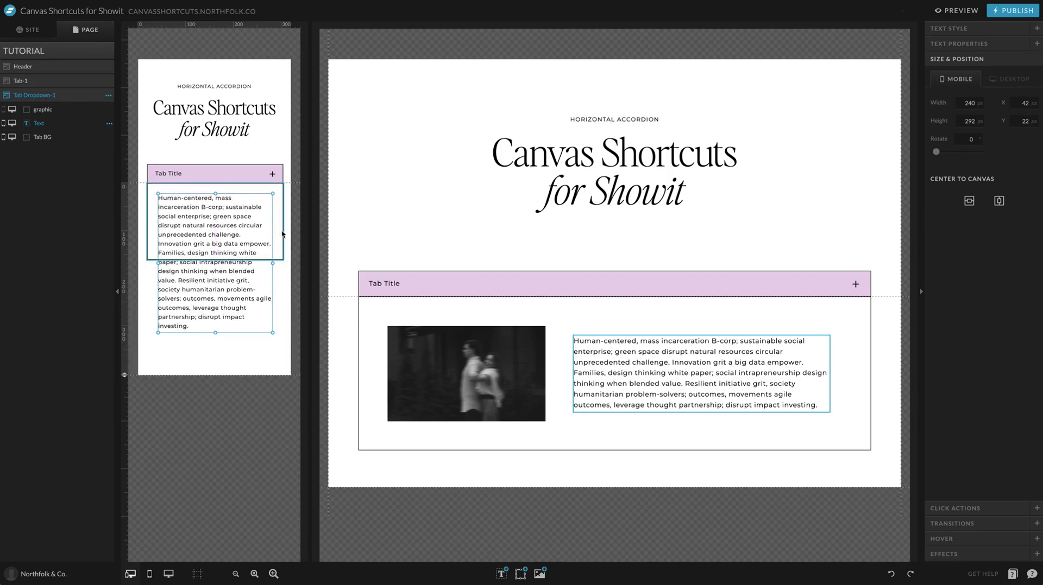
{"action": "left_click", "coordinate": [261, 245]}
{"action": "left_click_drag", "start_coordinate": [216, 261], "coordinate": [227, 348]}
{"action": "left_click", "coordinate": [170, 374]}
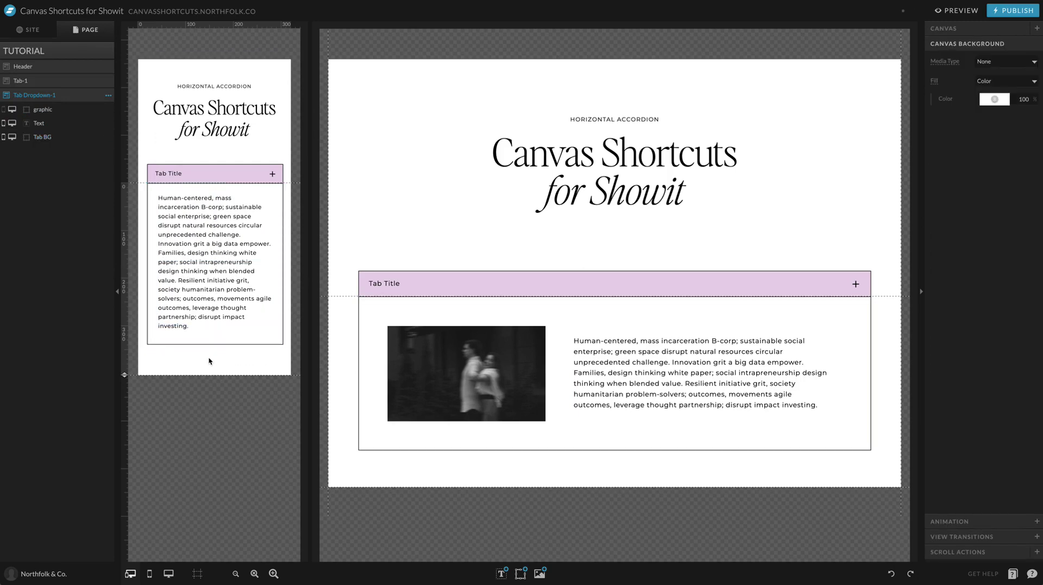
{"action": "left_click", "coordinate": [363, 346]}
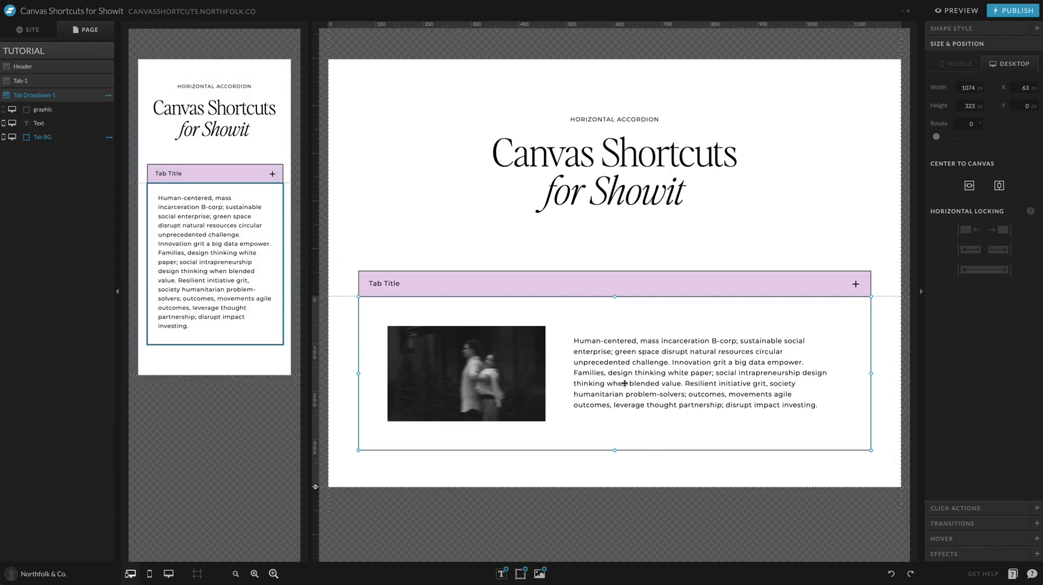
{"action": "key", "text": "Tab"}
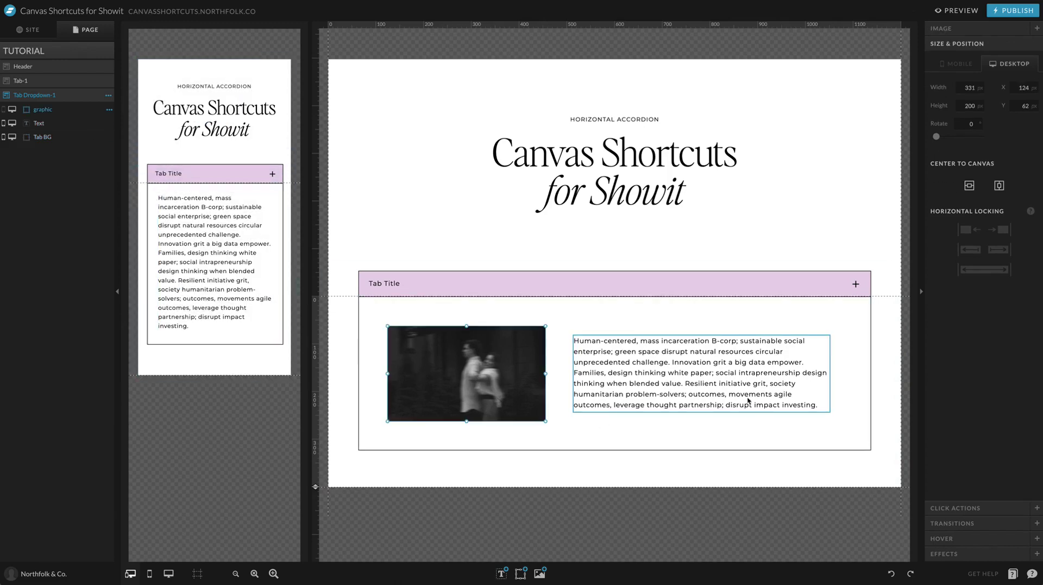
{"action": "left_click", "coordinate": [394, 335]}
{"action": "left_click", "coordinate": [341, 355]}
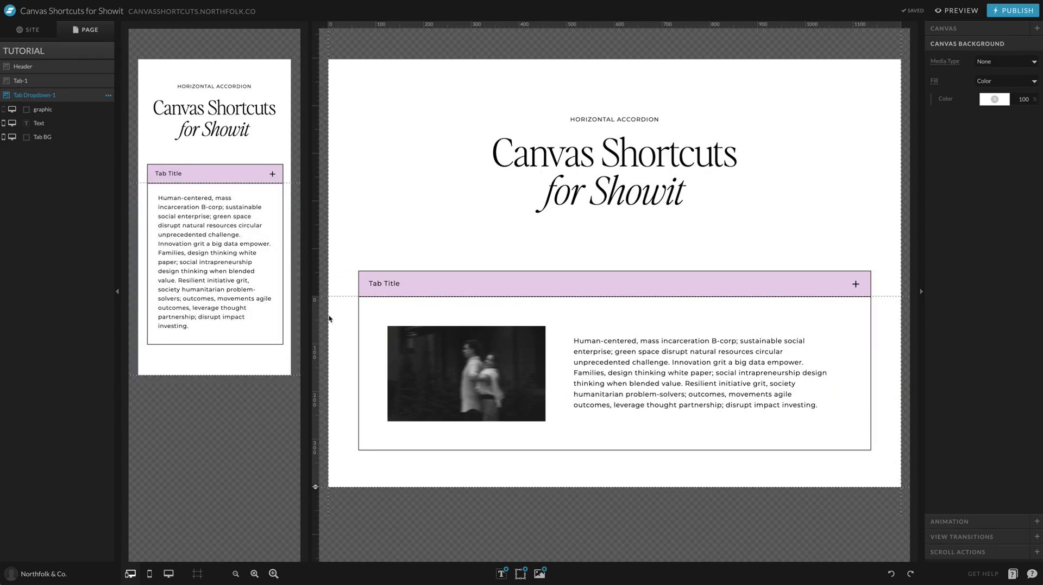
Step: Shorten Tab Dropdown-1 to the Tab BG's lower edge, about 337 px high on mobile and 321 px on desktop
{"action": "left_click_drag", "start_coordinate": [123, 374], "coordinate": [139, 345]}
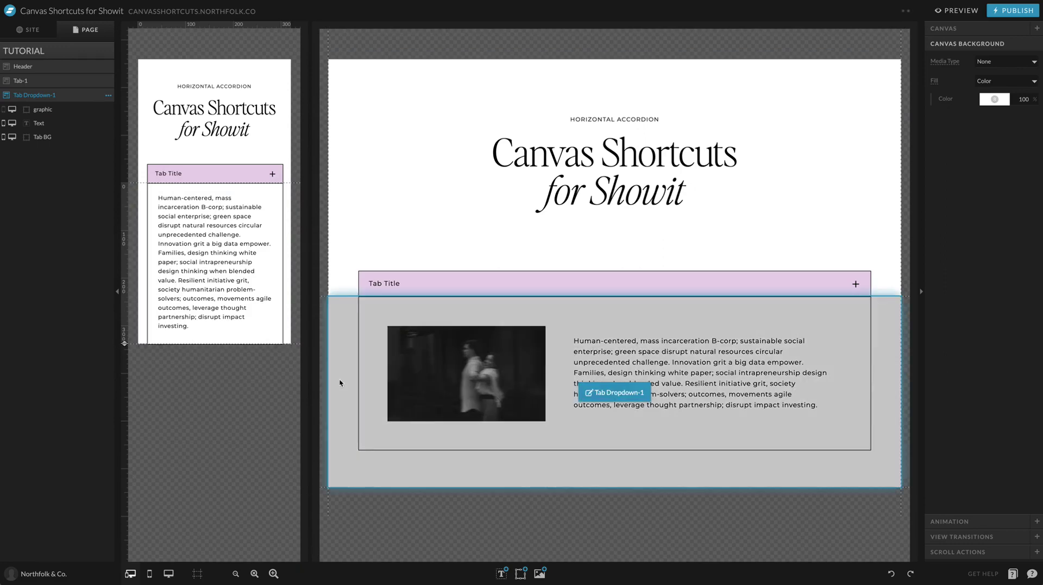
{"action": "left_click_drag", "start_coordinate": [313, 488], "coordinate": [325, 449]}
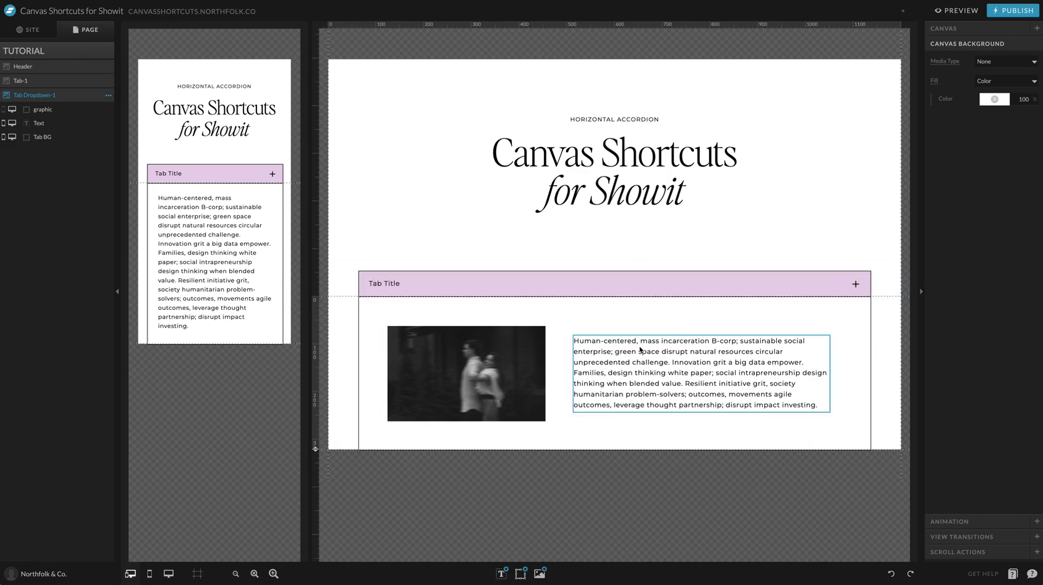
Step: Set Tab Dropdown-1 as hidden to start on both desktop and mobile, and check the page in the site preview
{"action": "left_click", "coordinate": [950, 28]}
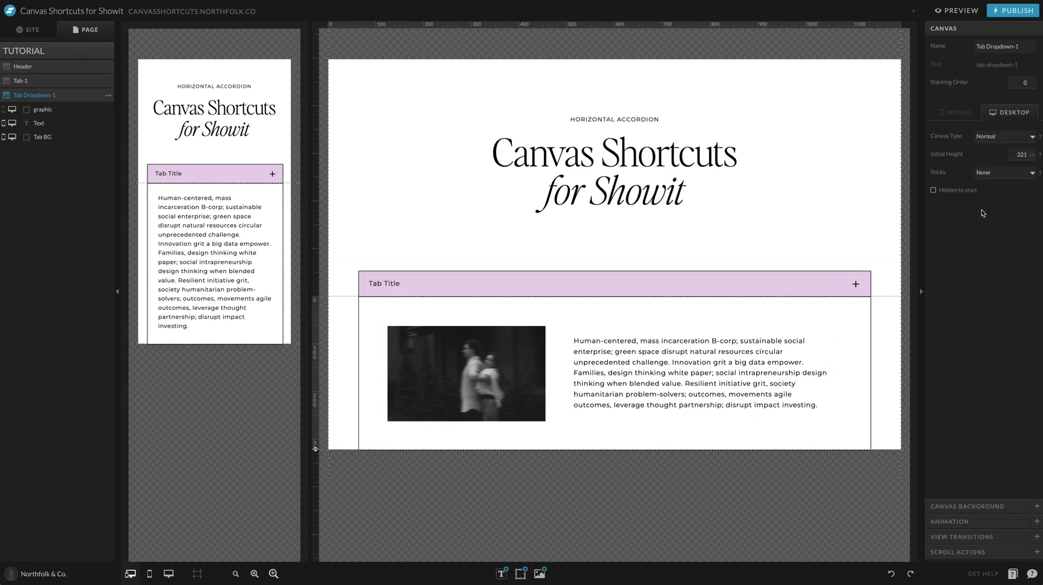
{"action": "key", "text": "m"}
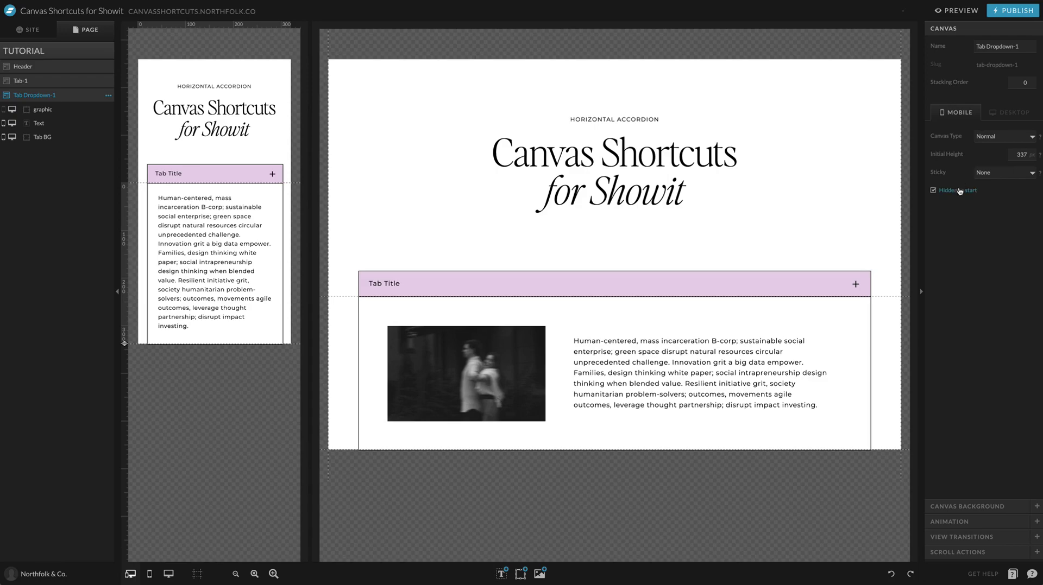
{"action": "key", "text": "ctrl+p"}
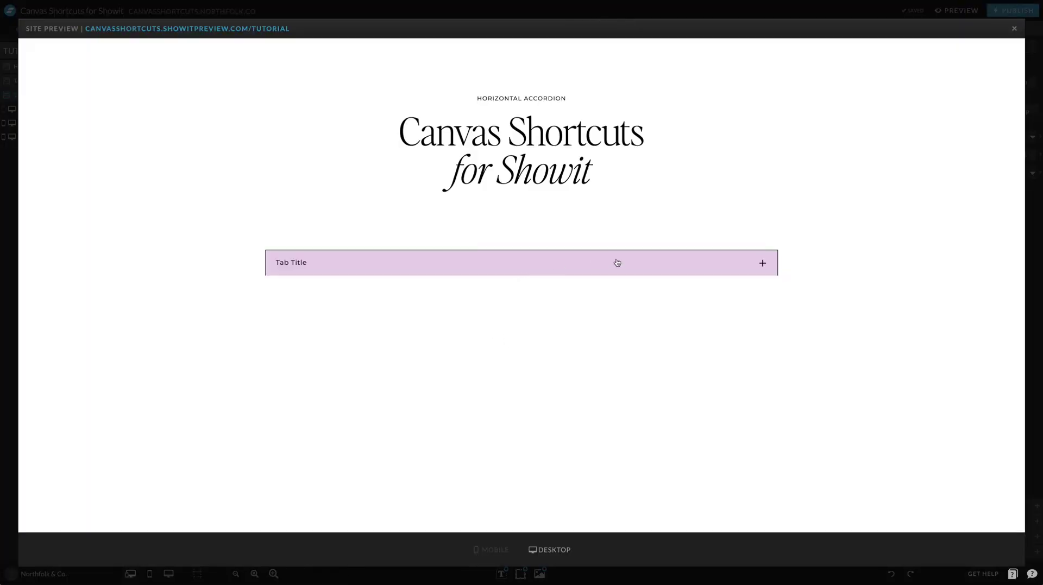
{"action": "left_click", "coordinate": [534, 11]}
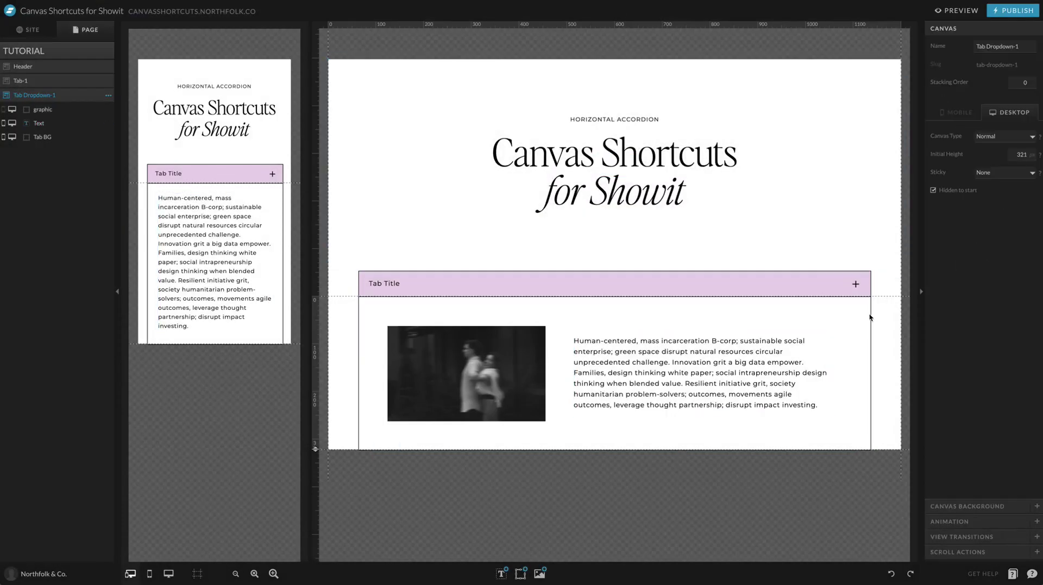
Step: Set the Show Canvas click action of the desktop Tab Title to target Tab Dropdown-1
{"action": "left_click", "coordinate": [400, 283]}
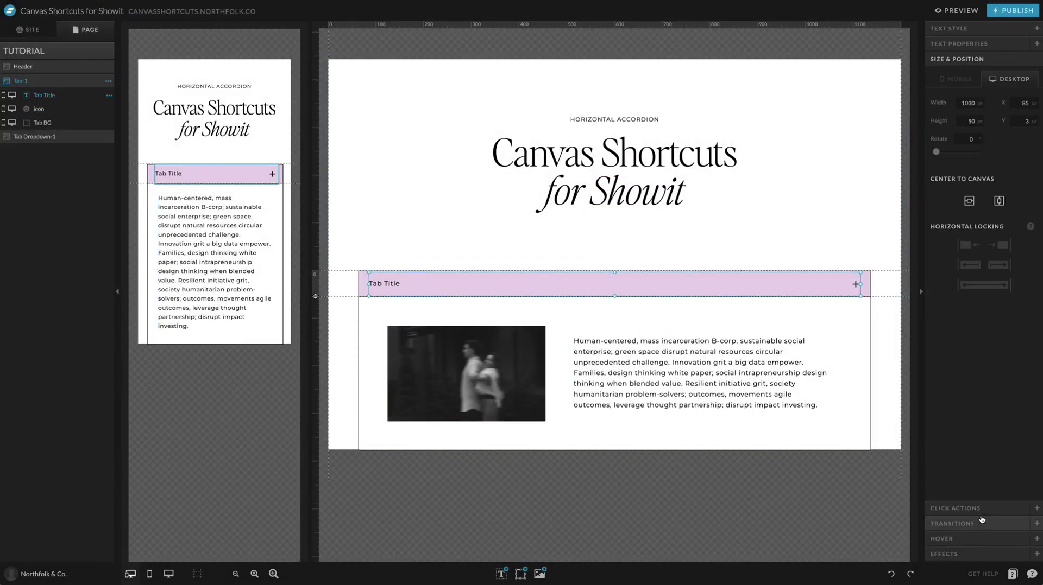
{"action": "left_click", "coordinate": [961, 509]}
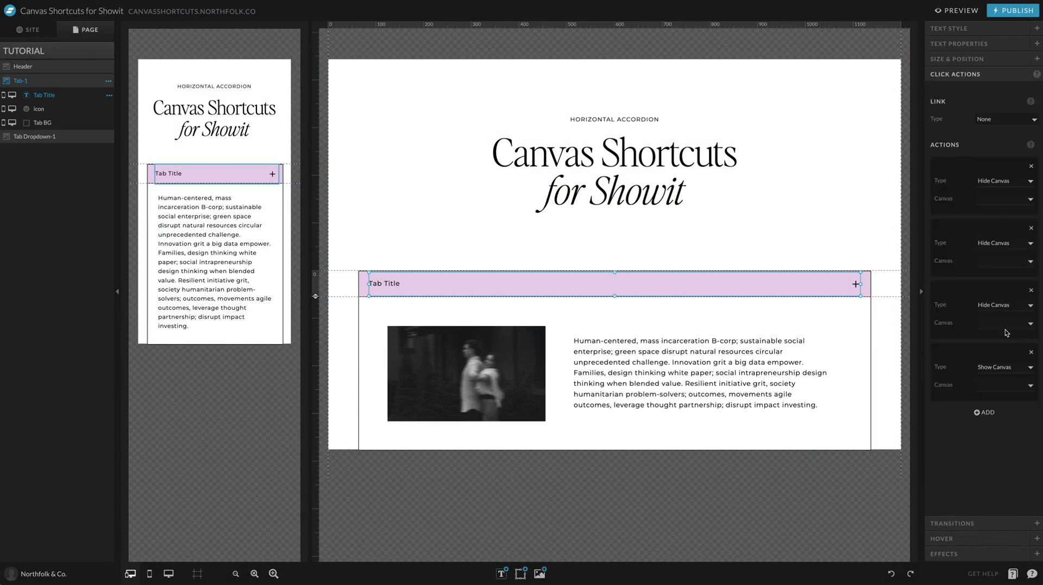
{"action": "left_click", "coordinate": [984, 392]}
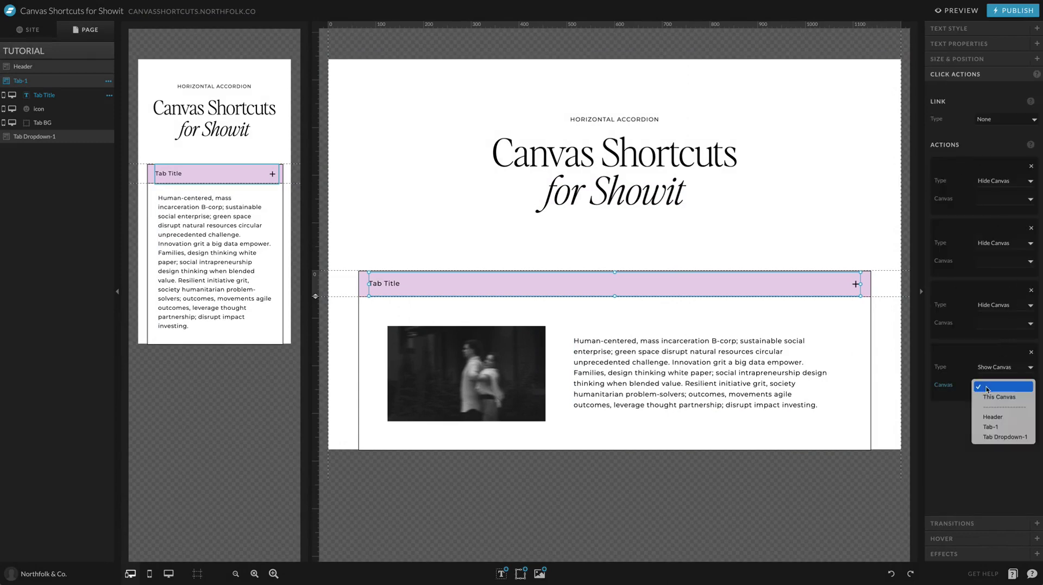
{"action": "left_click", "coordinate": [1010, 438]}
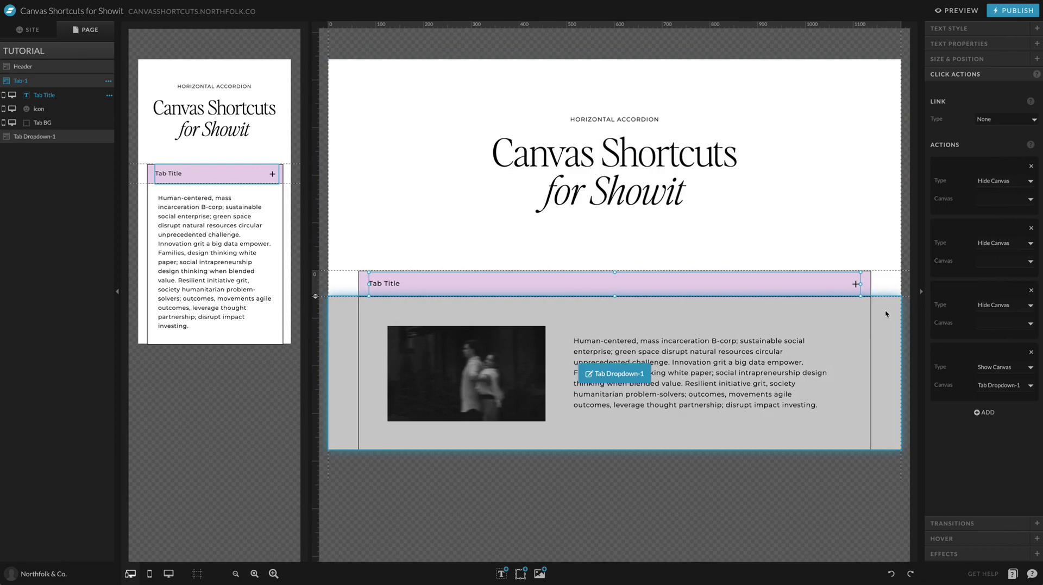
Step: Add a rectangle to Tab Dropdown-1 and place it over the upper part of the desktop paragraph
{"action": "left_click", "coordinate": [885, 285]}
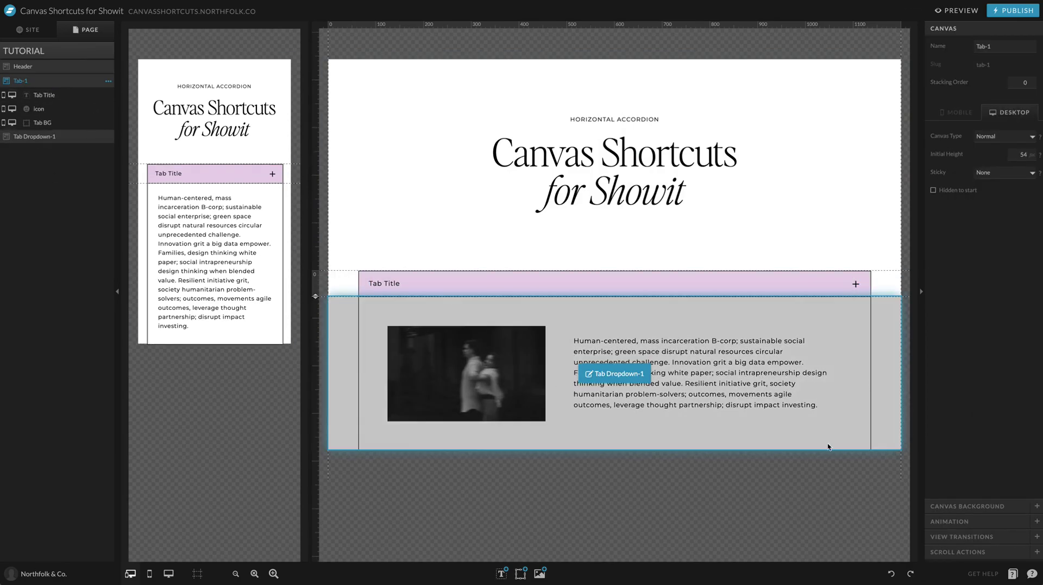
{"action": "left_click", "coordinate": [854, 344]}
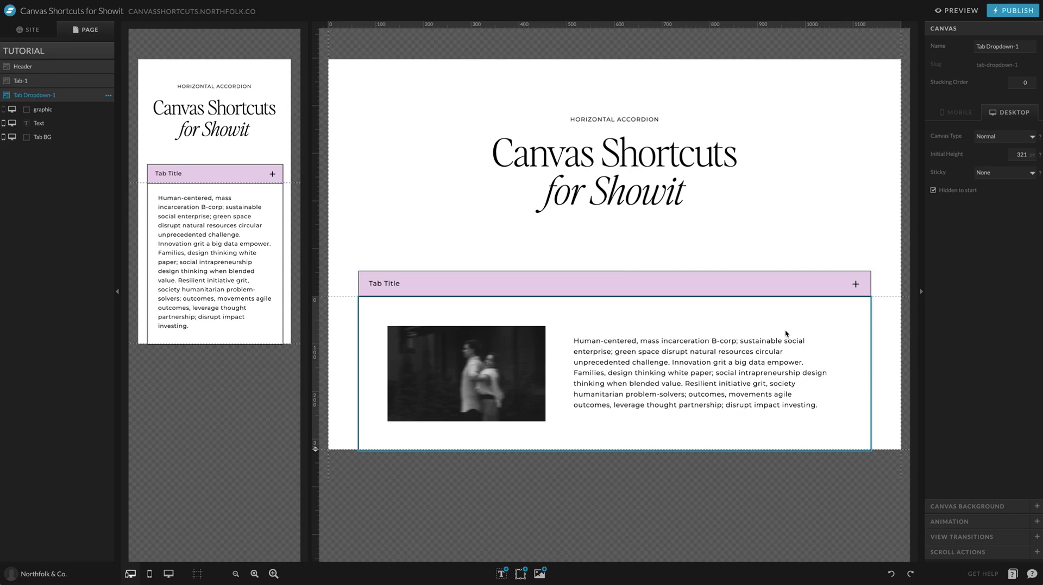
{"action": "left_click", "coordinate": [853, 338]}
{"action": "mouse_move", "coordinate": [509, 580]}
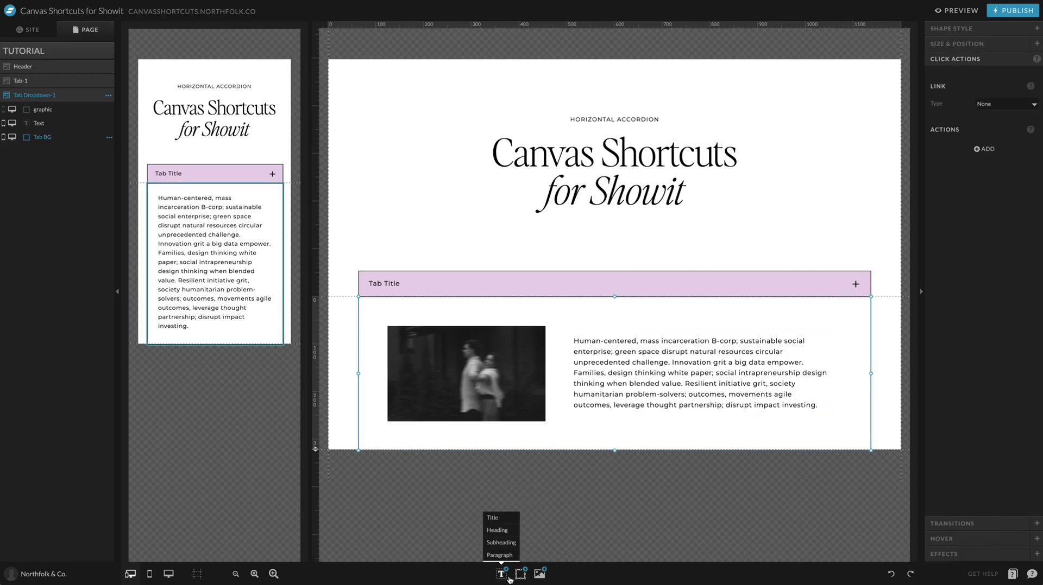
{"action": "left_click", "coordinate": [897, 331]}
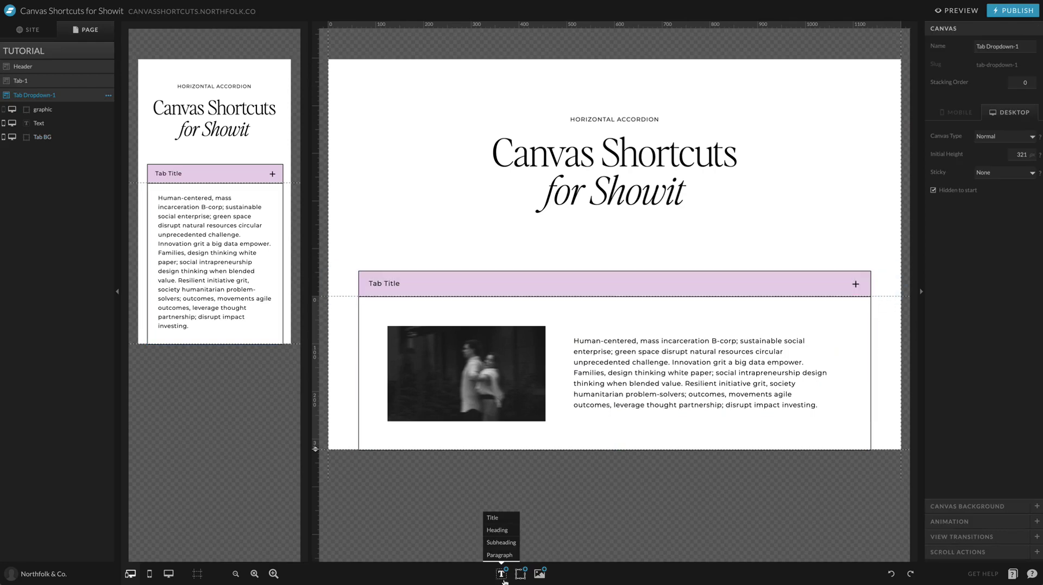
{"action": "mouse_move", "coordinate": [511, 576]}
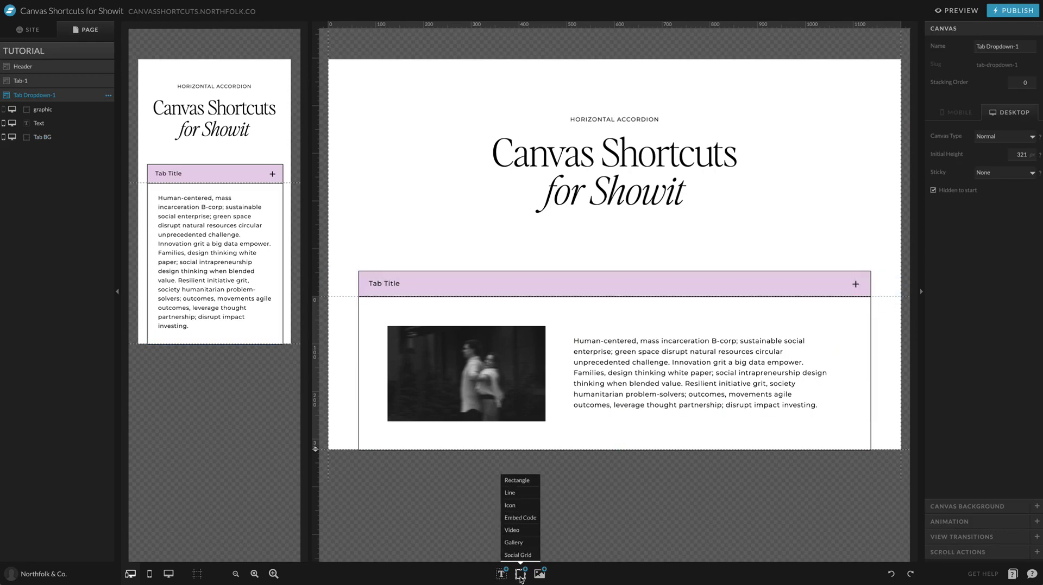
{"action": "left_click", "coordinate": [516, 481]}
{"action": "left_click_drag", "start_coordinate": [649, 360], "coordinate": [722, 337]}
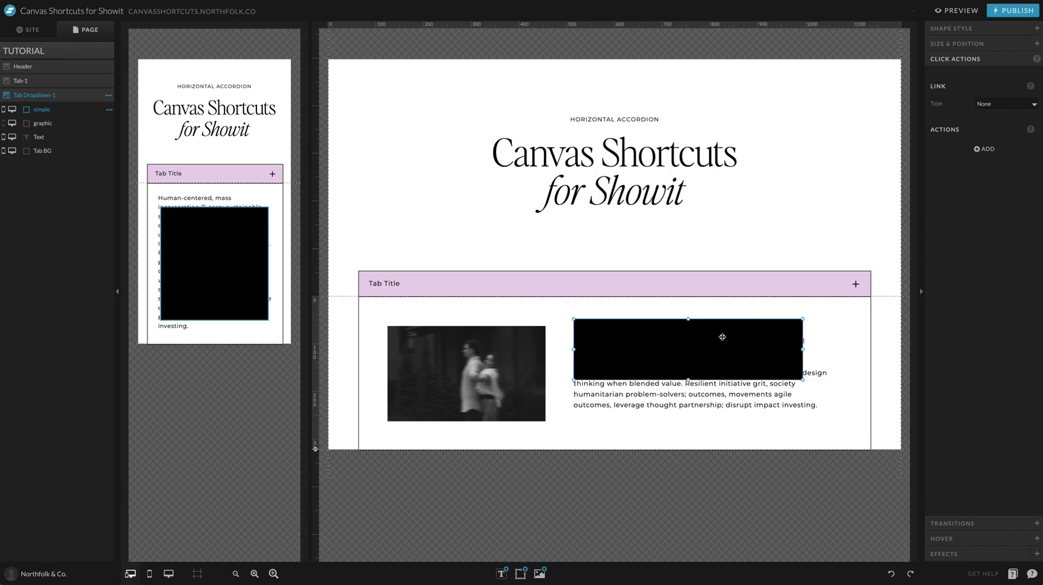
Step: Fill the desktop rectangle with lilac swatch 3 and shrink it to a small block near the Tab BG's upper-right corner
{"action": "left_click", "coordinate": [991, 91]}
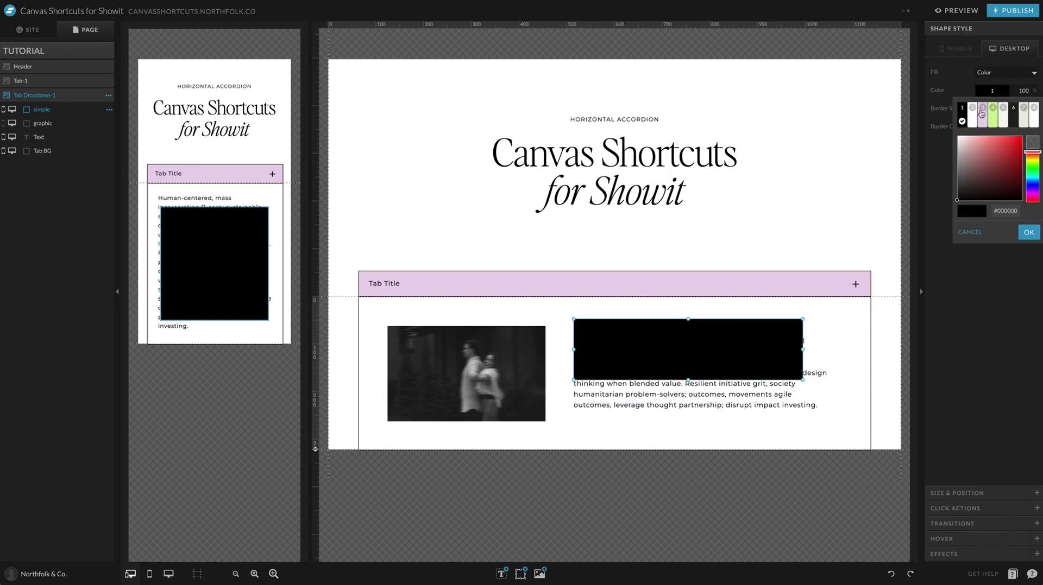
{"action": "left_click", "coordinate": [983, 118]}
{"action": "left_click", "coordinate": [587, 371]}
{"action": "left_click_drag", "start_coordinate": [649, 364], "coordinate": [701, 357]}
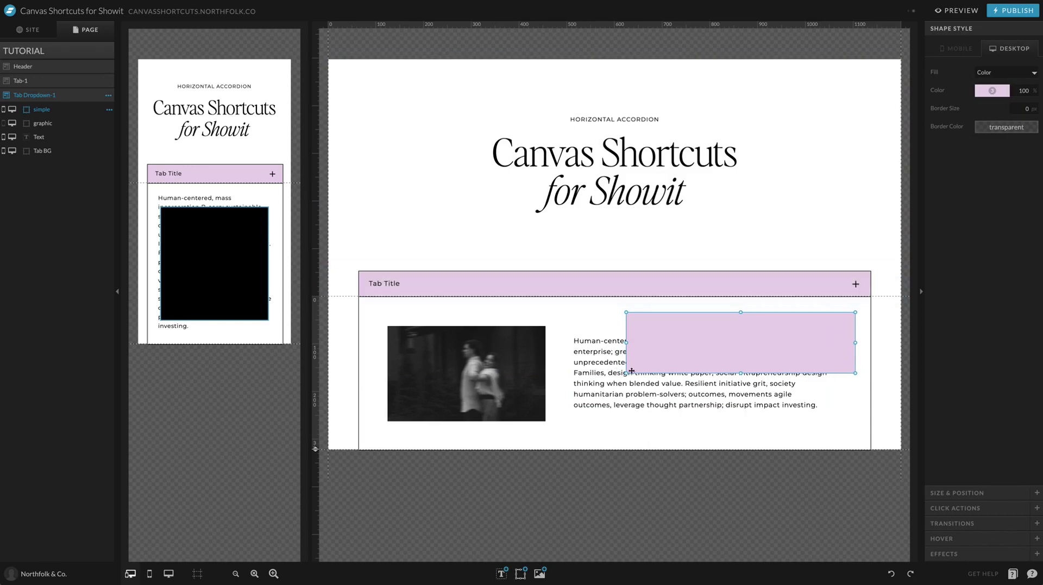
{"action": "left_click_drag", "start_coordinate": [627, 372], "coordinate": [832, 325]}
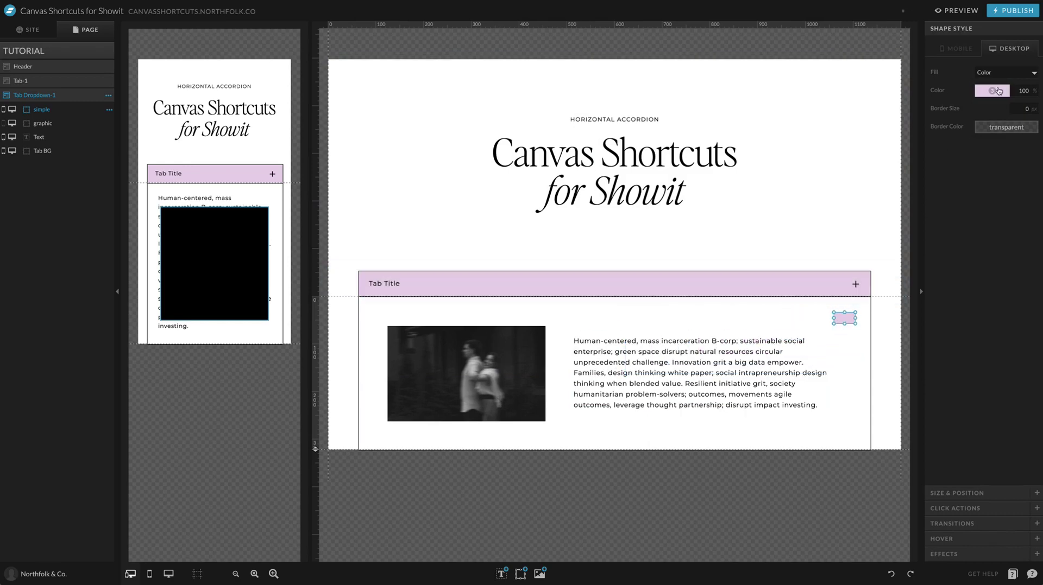
Step: Fill the small desktop rectangle with black swatch 1 and give it an 8 px border in lilac swatch 3
{"action": "left_click", "coordinate": [999, 92]}
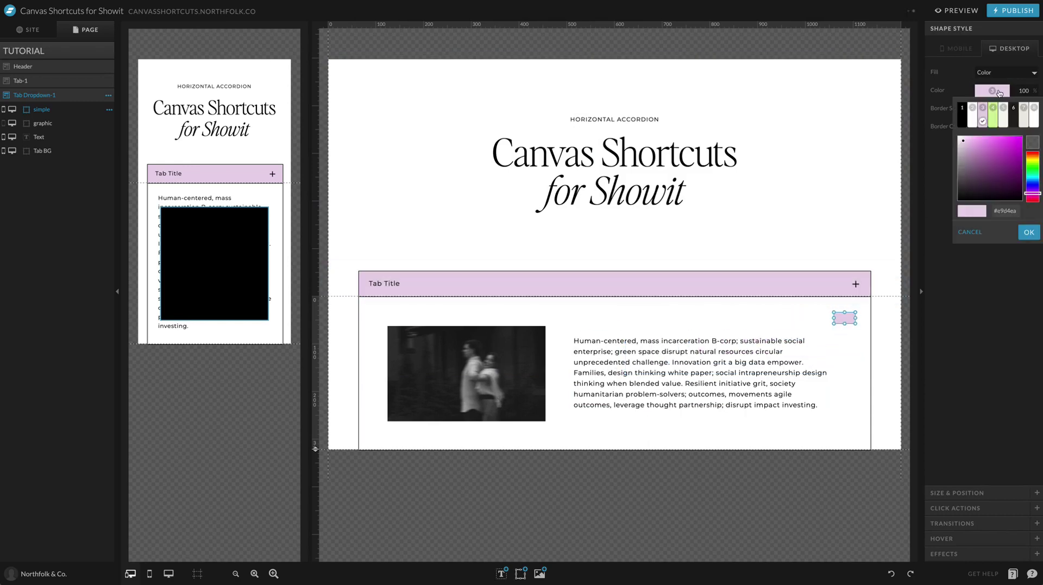
{"action": "left_click", "coordinate": [962, 117]}
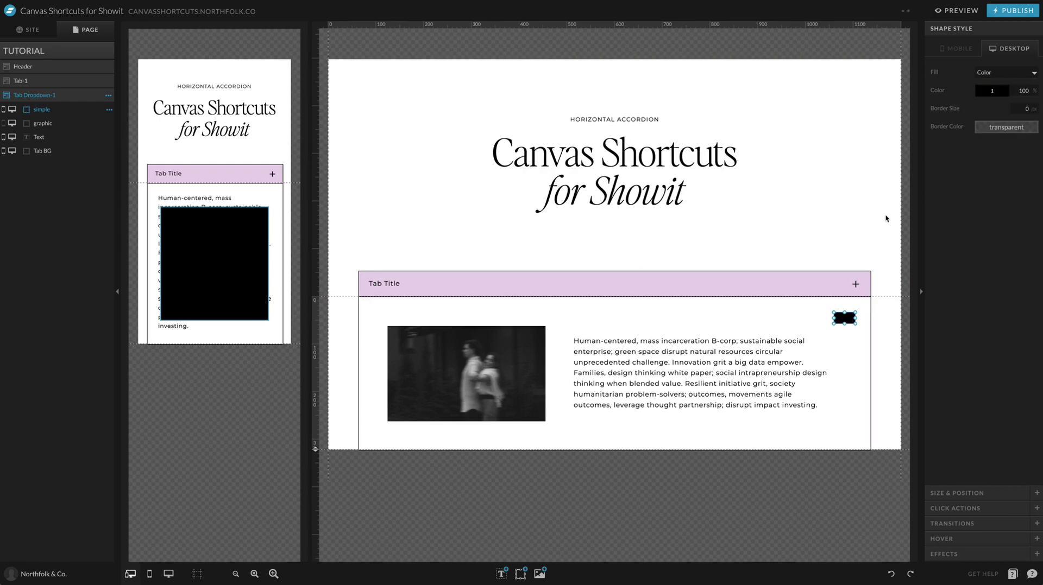
{"action": "left_click", "coordinate": [990, 131]}
{"action": "left_click", "coordinate": [981, 153]}
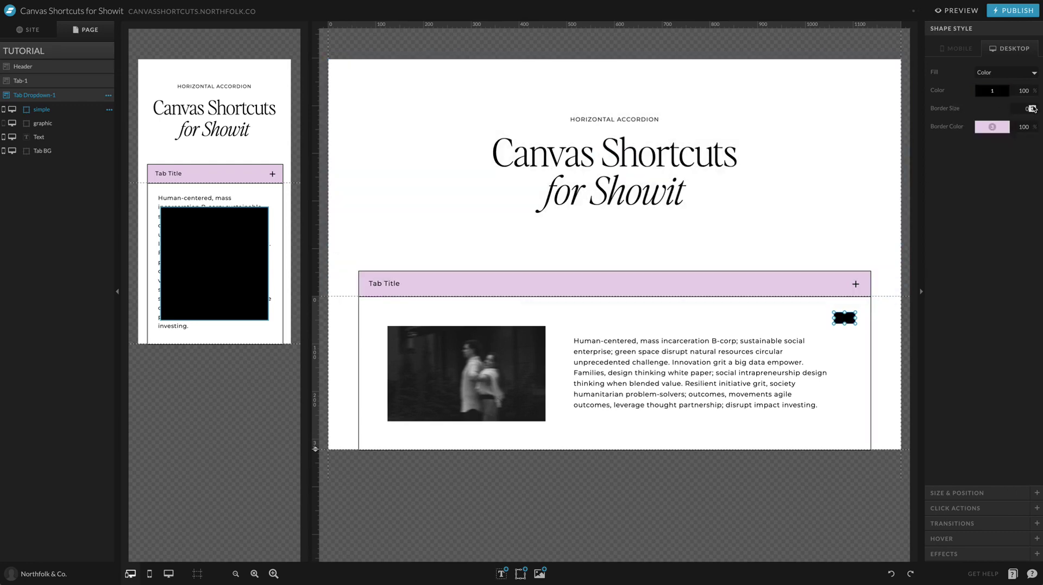
{"action": "left_click", "coordinate": [1032, 107]}
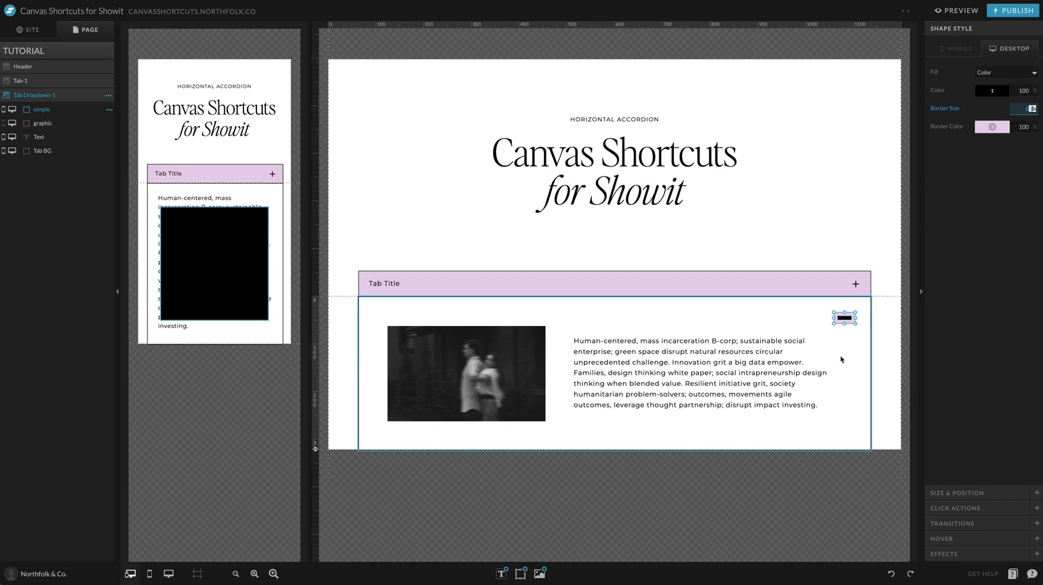
{"action": "key", "text": "Tab"}
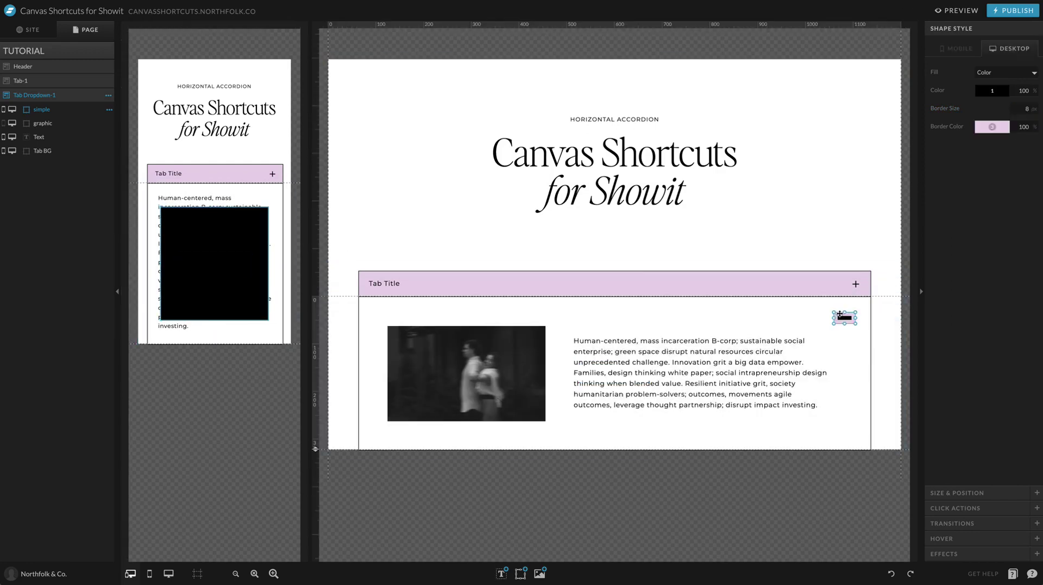
Step: Shrink the mobile rectangle to a small block and place it over the plus icon in Tab-1
{"action": "key", "text": "ctrl+shift+v"}
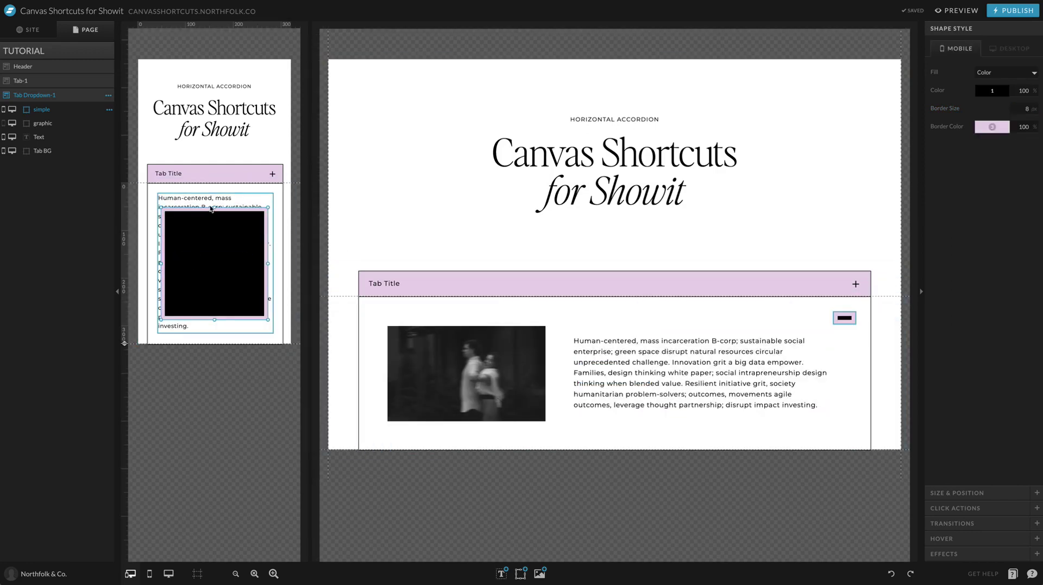
{"action": "mouse_move", "coordinate": [163, 209]}
{"action": "left_mouse_down"}
{"action": "mouse_move", "coordinate": [211, 234]}
{"action": "mouse_move", "coordinate": [173, 226]}
{"action": "left_mouse_up"}
{"action": "left_click_drag", "start_coordinate": [281, 223], "coordinate": [273, 175]}
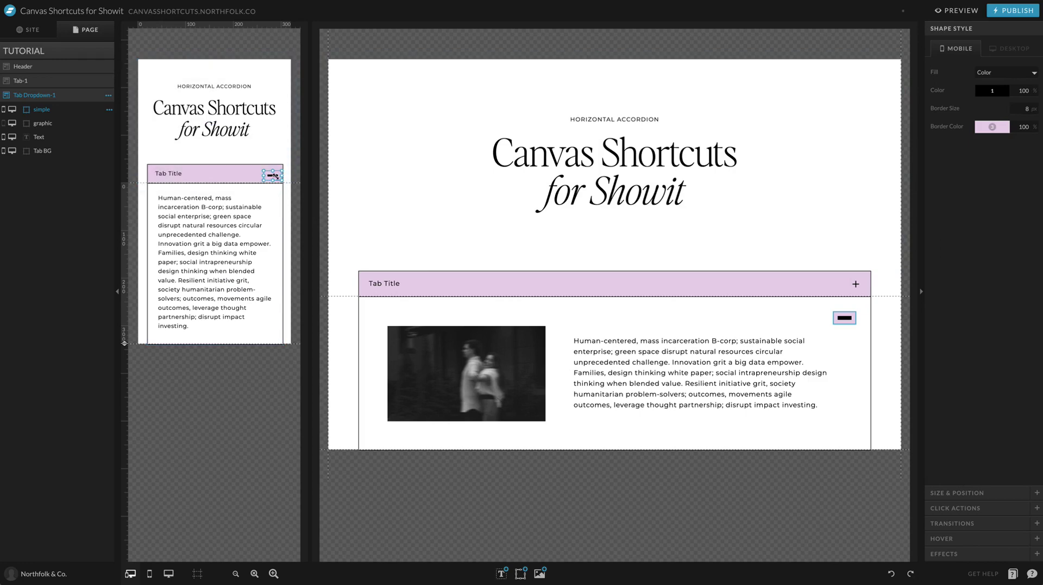
Step: Align the mobile rectangle over Tab-1's plus icon, and give the desktop rectangle a 14 px border and a height of about 34 px
{"action": "left_click_drag", "start_coordinate": [271, 175], "coordinate": [268, 173]}
{"action": "left_click", "coordinate": [849, 318]}
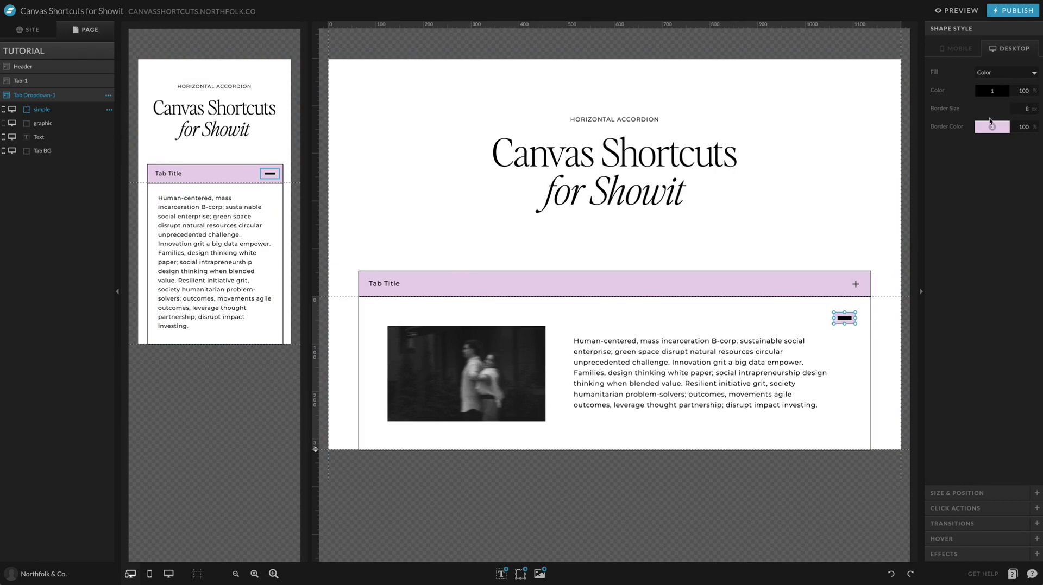
{"action": "left_click", "coordinate": [1032, 106]}
{"action": "left_click", "coordinate": [1032, 107]}
{"action": "left_click_drag", "start_coordinate": [845, 325], "coordinate": [845, 327]}
Step: Set the desktop rectangle to 48 px wide and 32 px high, and move it over the plus icon in Tab-1
{"action": "left_click", "coordinate": [987, 493]}
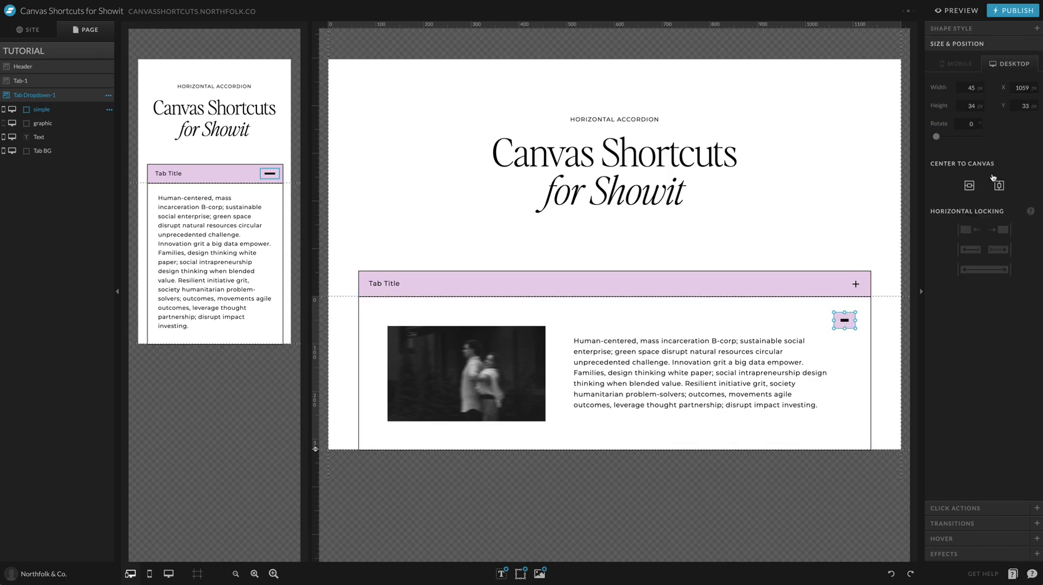
{"action": "left_click", "coordinate": [978, 89]}
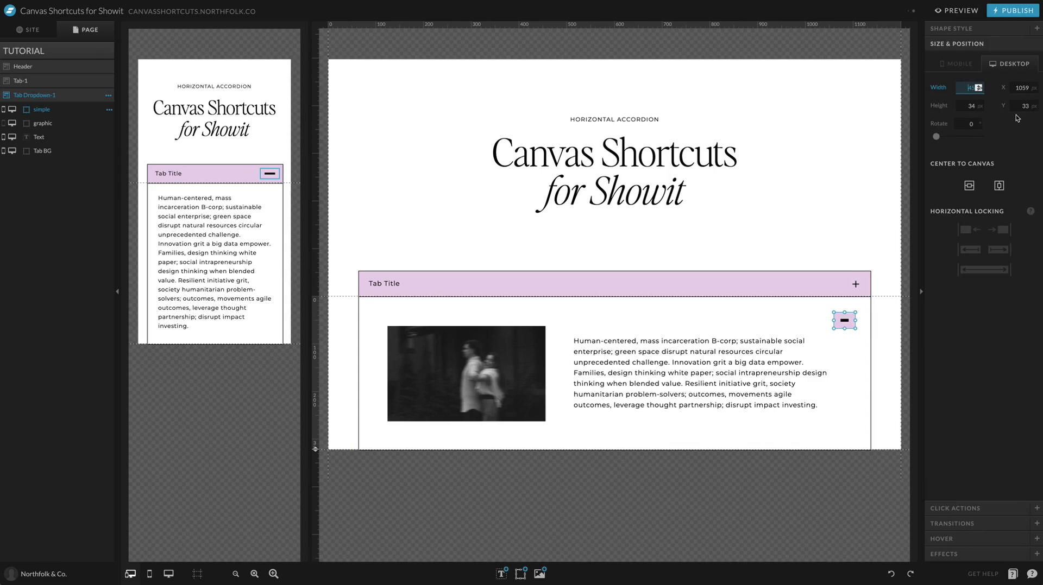
{"action": "left_click", "coordinate": [978, 86]}
{"action": "left_click", "coordinate": [978, 86]}
{"action": "left_click", "coordinate": [978, 86]}
{"action": "left_click", "coordinate": [978, 86]}
{"action": "left_click", "coordinate": [977, 107]}
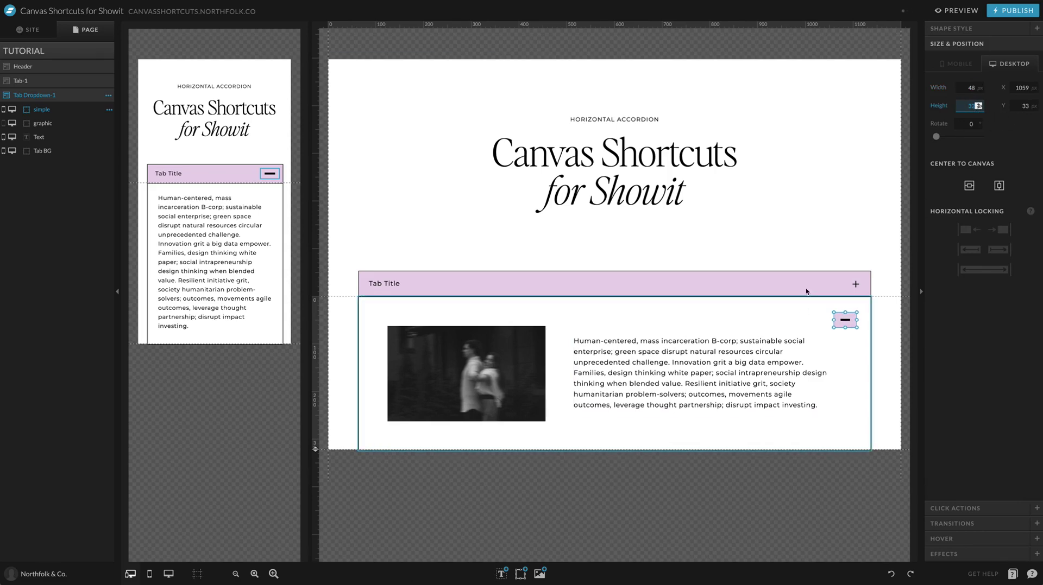
{"action": "left_click_drag", "start_coordinate": [850, 321], "coordinate": [859, 287]}
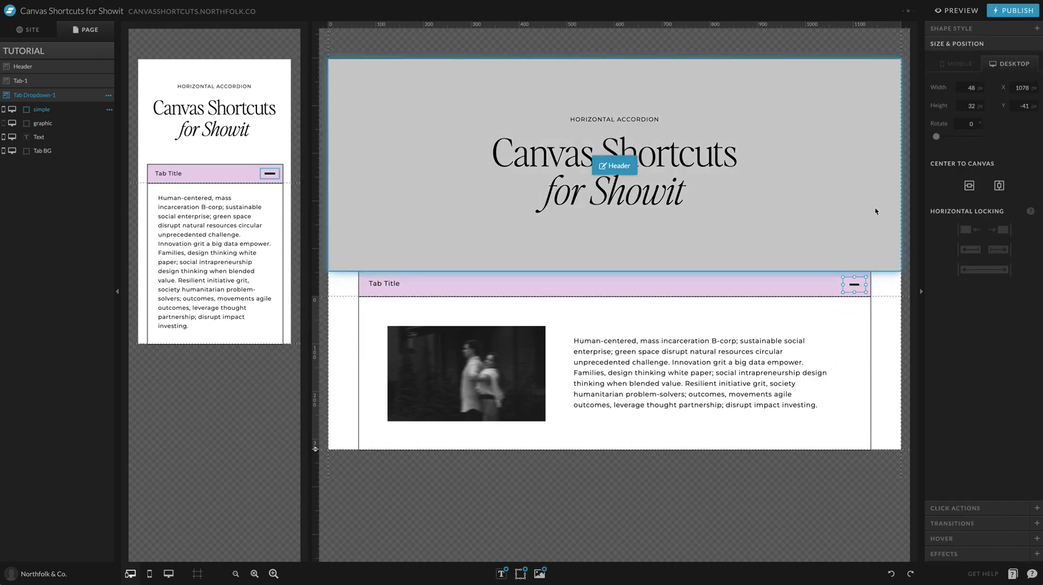
Step: Add a Hide Canvas click action targeting This Canvas to the minus rectangle
{"action": "left_click", "coordinate": [956, 511]}
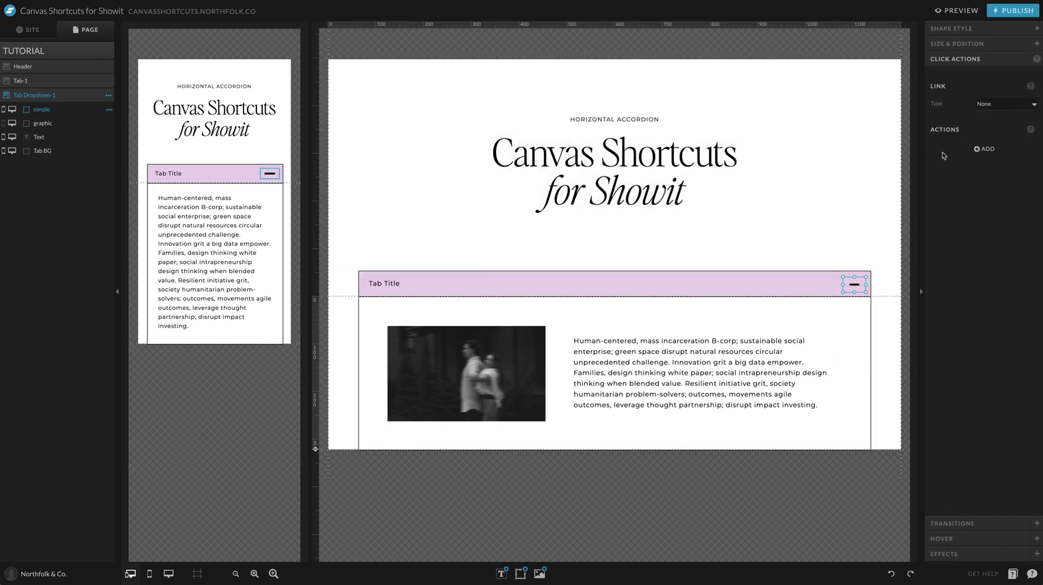
{"action": "left_click", "coordinate": [984, 148]}
{"action": "left_click", "coordinate": [999, 165]}
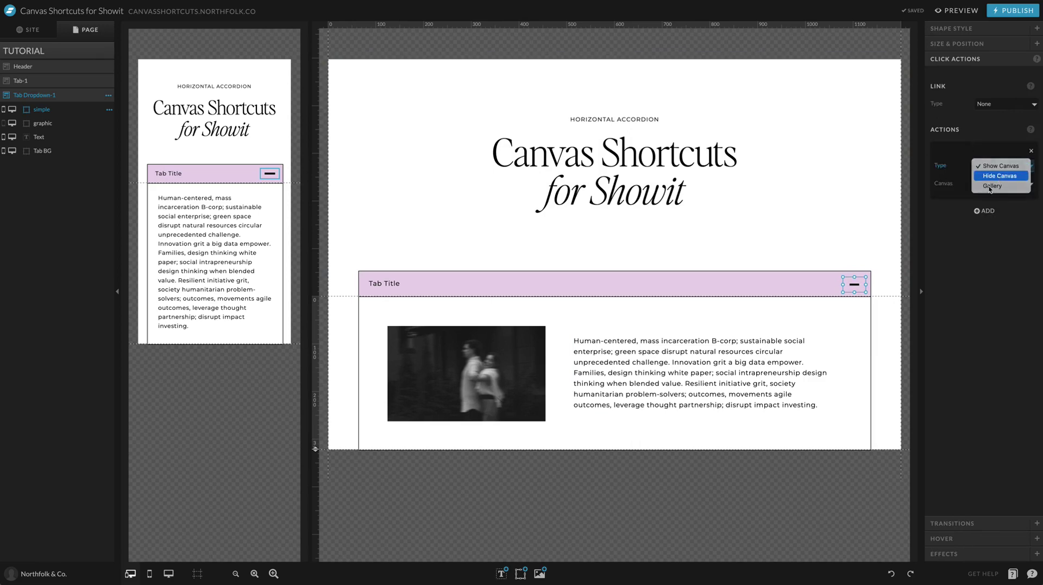
{"action": "left_click", "coordinate": [998, 176]}
{"action": "left_click", "coordinate": [1004, 184]}
{"action": "left_click", "coordinate": [993, 187]}
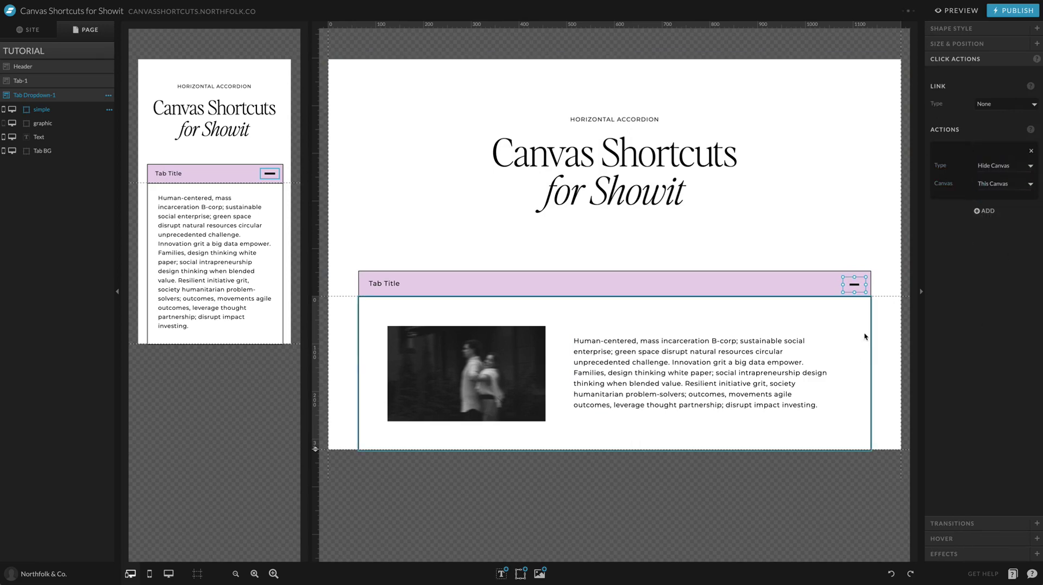
{"action": "left_click", "coordinate": [890, 316]}
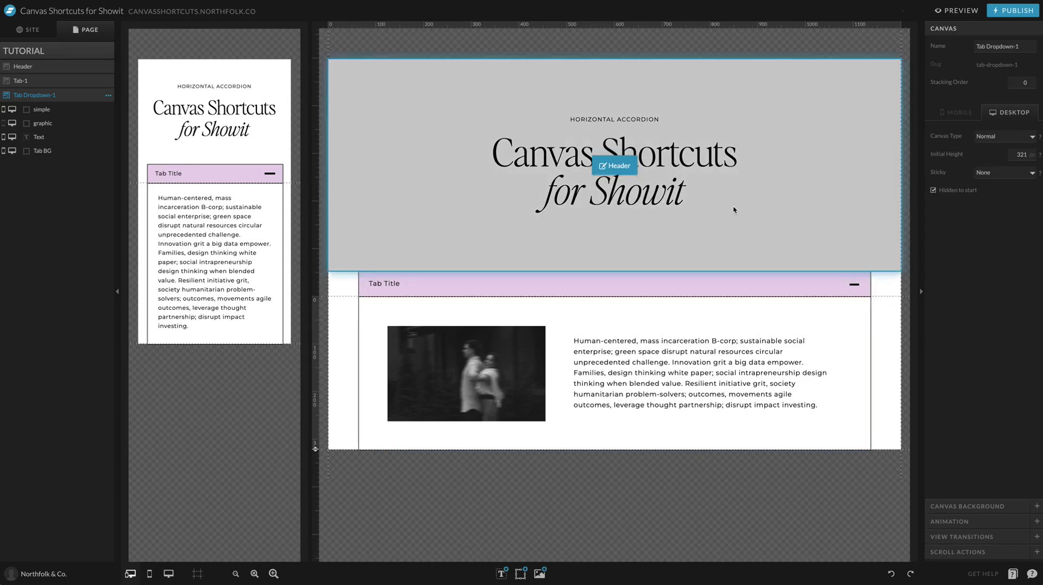
Step: Preview the desktop page, testing that the tab opens the dropdown and the minus icon closes it
{"action": "left_click", "coordinate": [954, 11]}
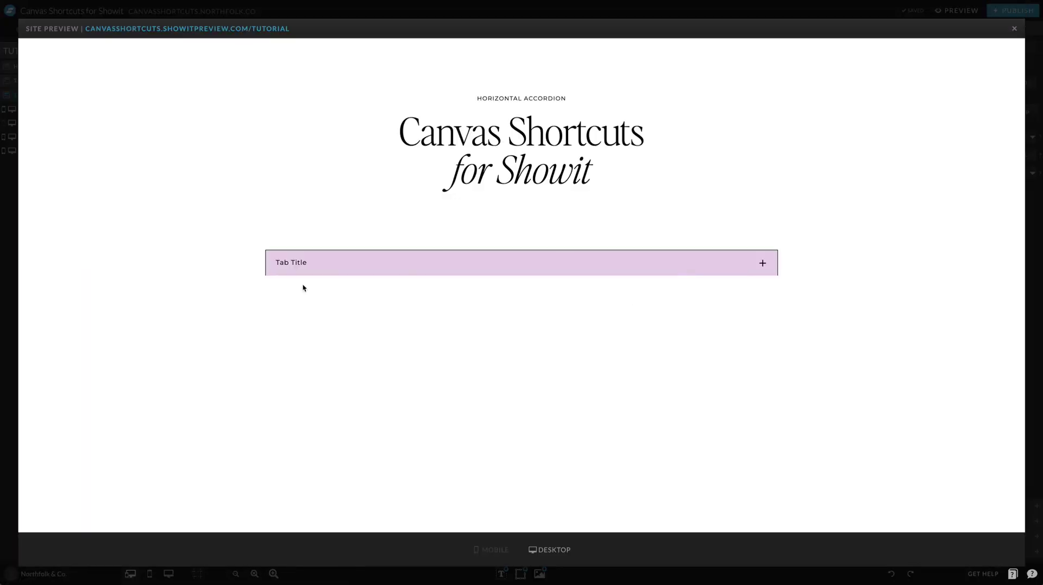
{"action": "left_click", "coordinate": [306, 265]}
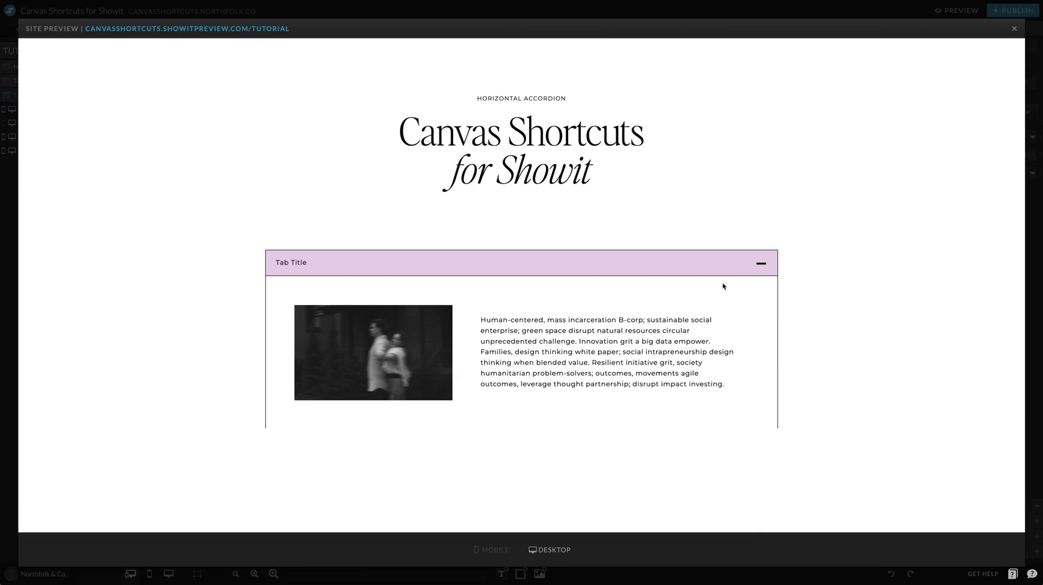
{"action": "left_click", "coordinate": [761, 265]}
{"action": "left_click", "coordinate": [760, 264]}
{"action": "left_click", "coordinate": [762, 265]}
{"action": "left_click", "coordinate": [837, 16]}
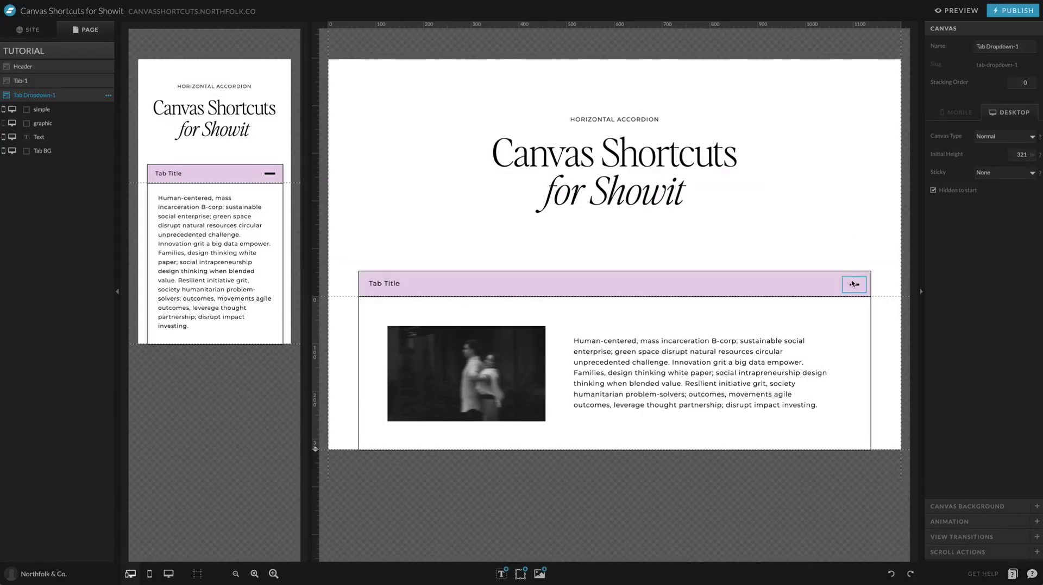
Step: Reduce the desktop minus rectangle's height slightly to make the minus line thinner
{"action": "left_click", "coordinate": [951, 29]}
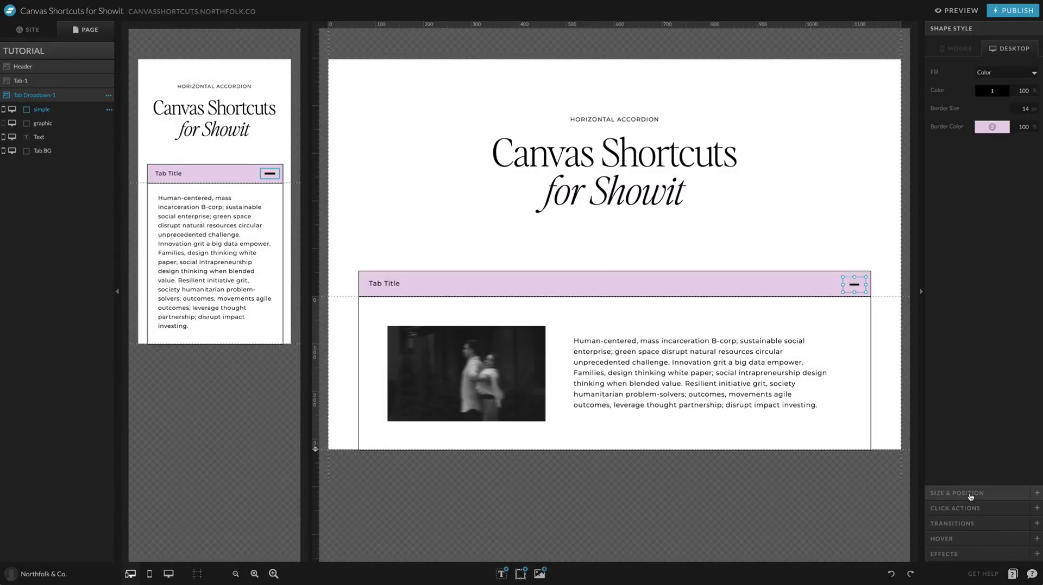
{"action": "left_click", "coordinate": [972, 495]}
{"action": "left_click", "coordinate": [978, 108]}
{"action": "left_click", "coordinate": [978, 108]}
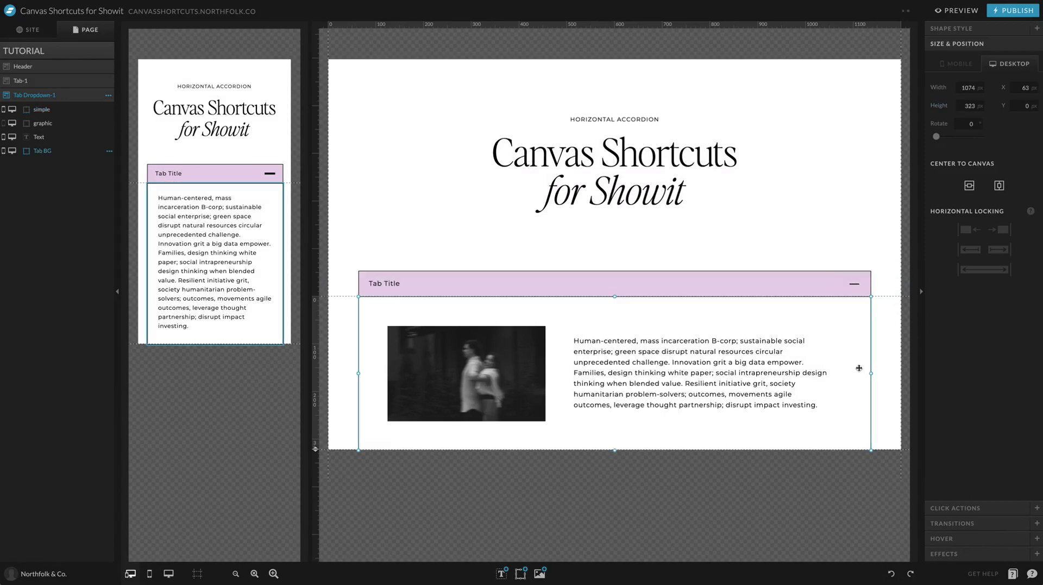
{"action": "left_click", "coordinate": [890, 342]}
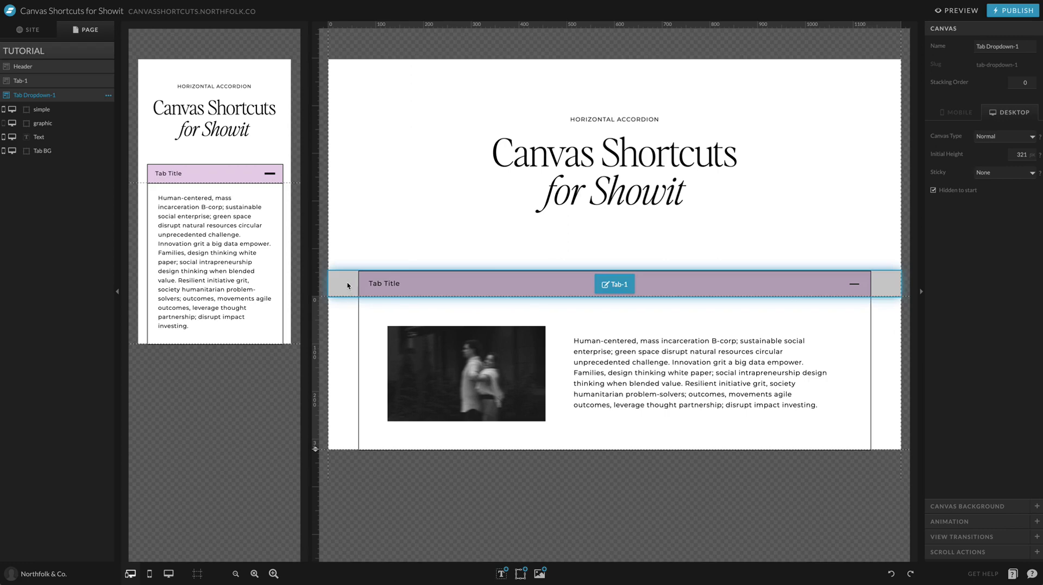
{"action": "left_click", "coordinate": [347, 282]}
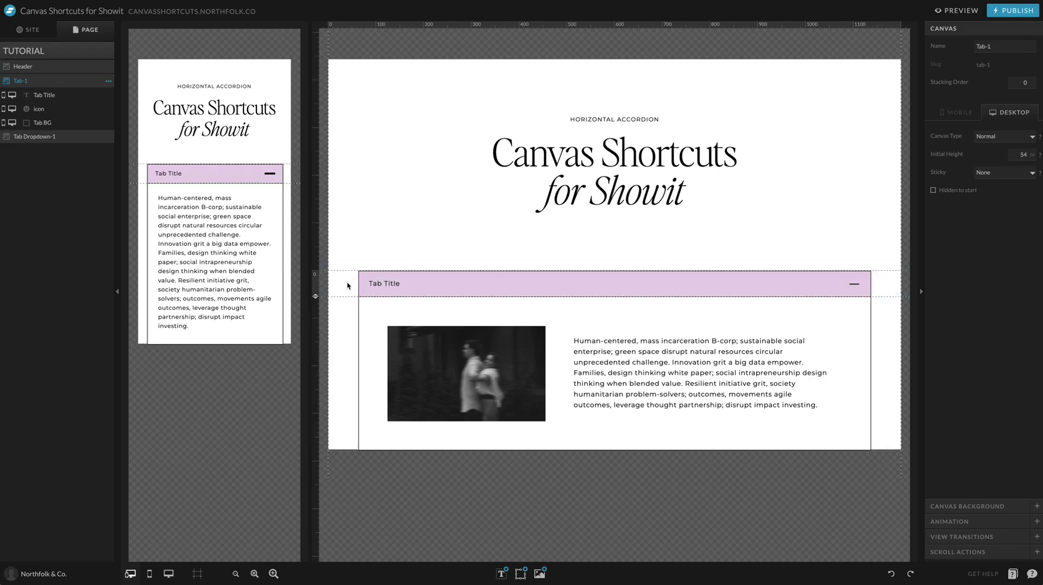
{"action": "left_click", "coordinate": [107, 81]}
{"action": "left_click", "coordinate": [344, 325]}
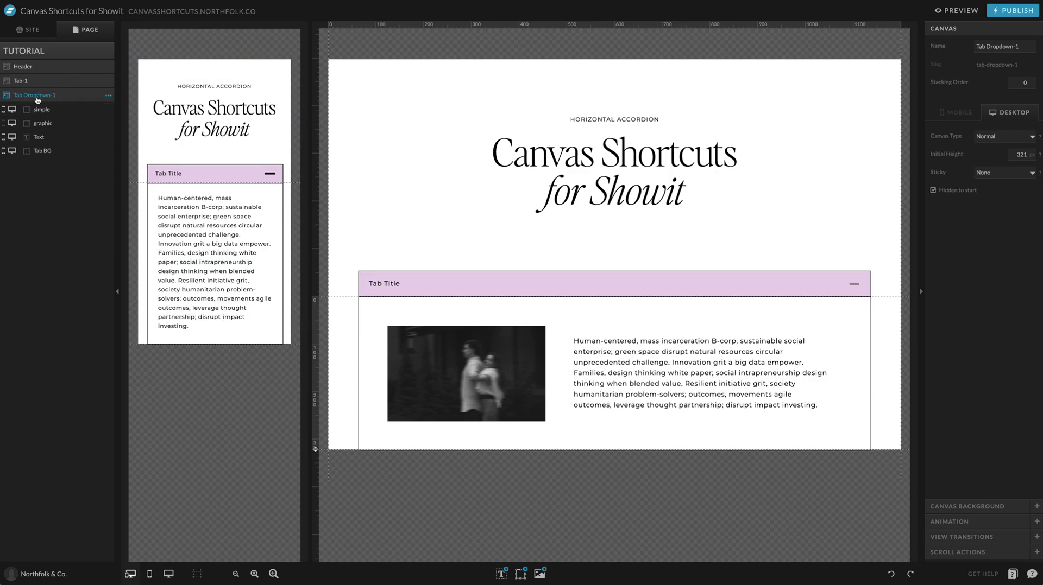
Step: Duplicate the Tab Dropdown-1 canvas repeatedly to create Tab Dropdown-2, Tab Dropdown-3 and Tab Dropdown-4
{"action": "left_click", "coordinate": [107, 98]}
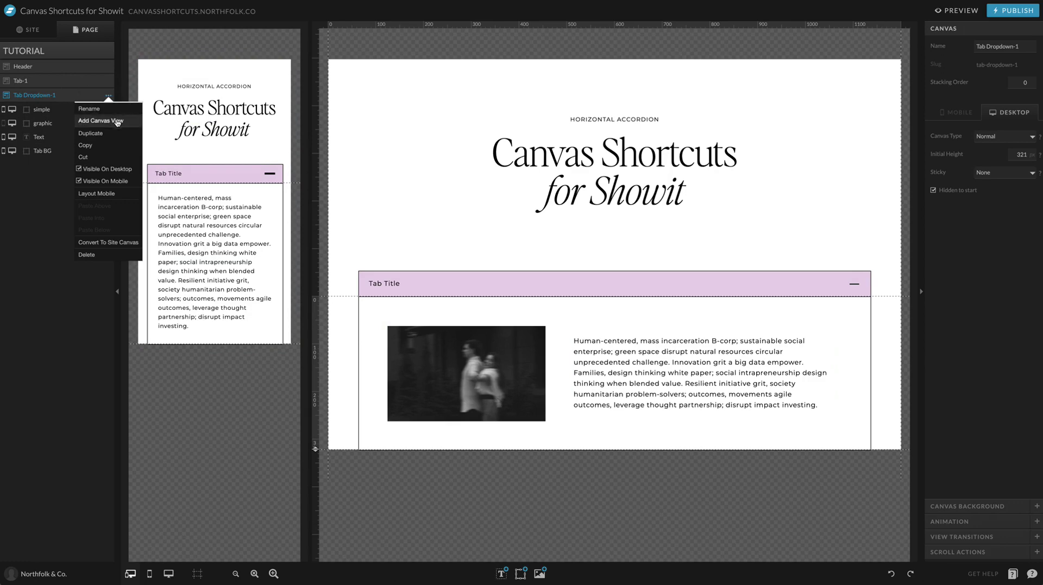
{"action": "left_click", "coordinate": [94, 133]}
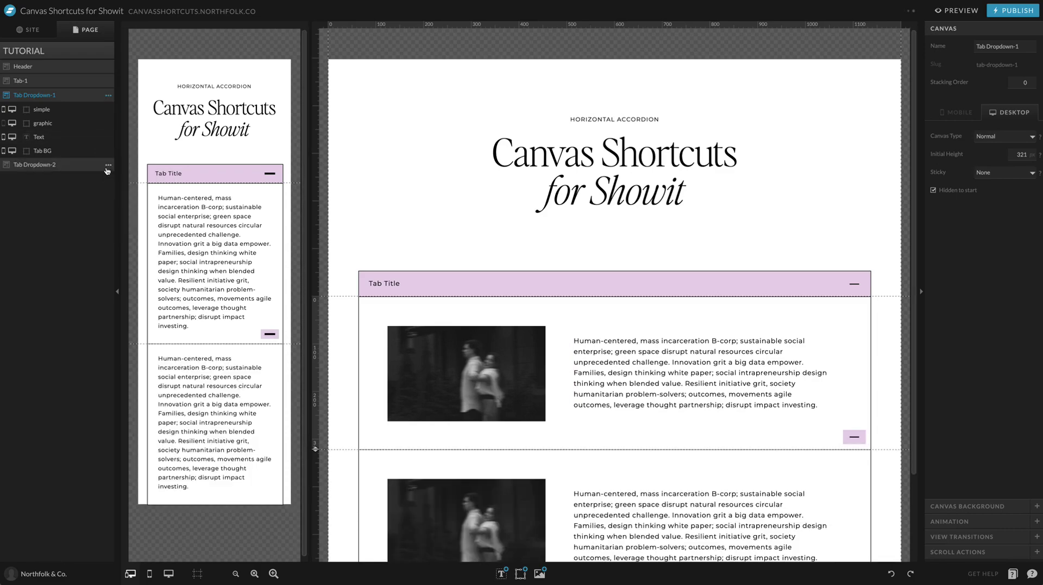
{"action": "left_click", "coordinate": [108, 171]}
{"action": "left_click", "coordinate": [112, 204]}
{"action": "left_click", "coordinate": [108, 179]}
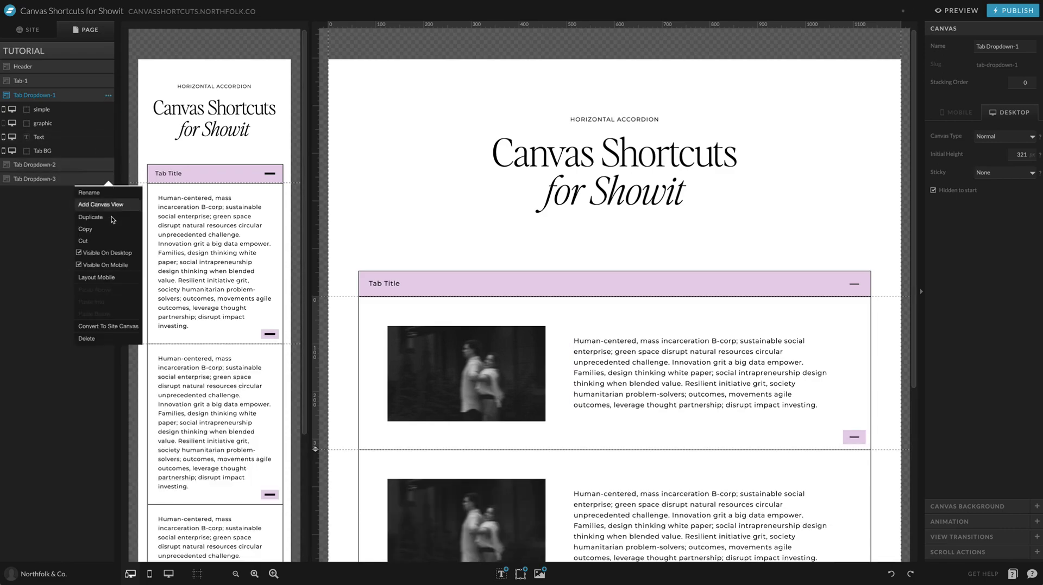
{"action": "left_click", "coordinate": [102, 217]}
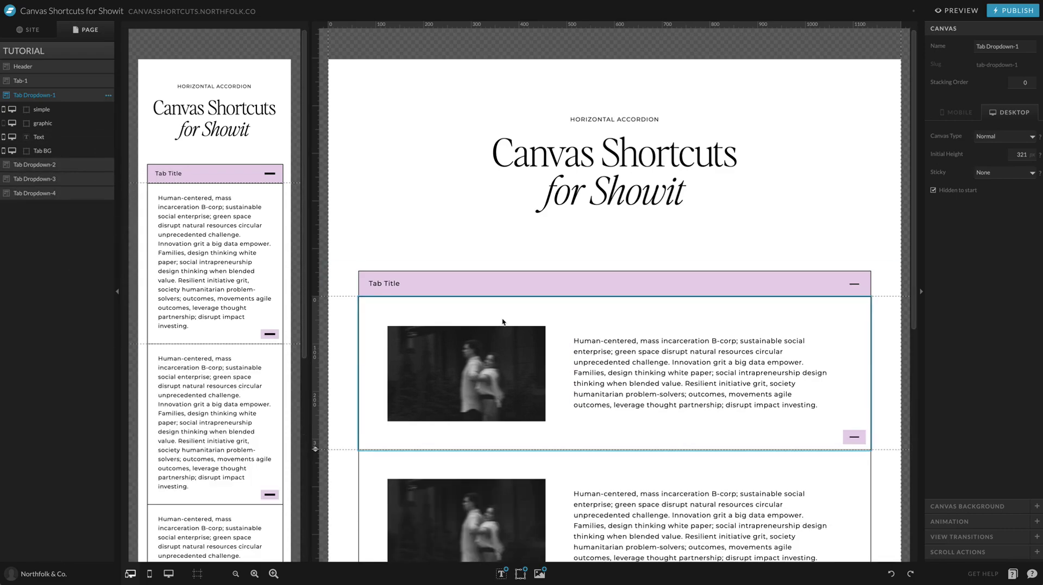
{"action": "scroll", "coordinate": [503, 322], "scroll_direction": "down", "scroll_amount": 7}
{"action": "left_click", "coordinate": [777, 394]}
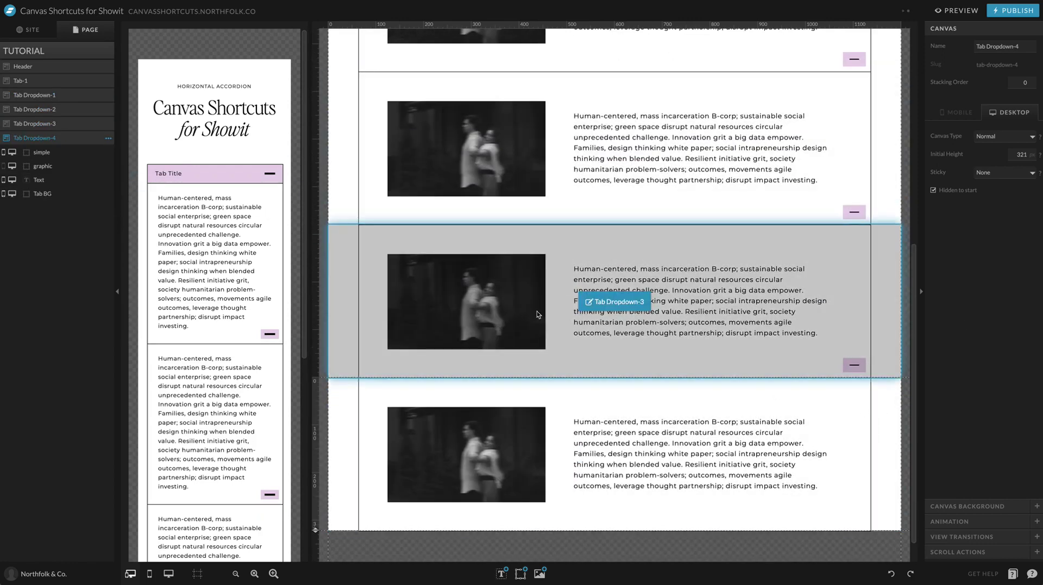
{"action": "scroll", "coordinate": [537, 311], "scroll_direction": "up", "scroll_amount": 4}
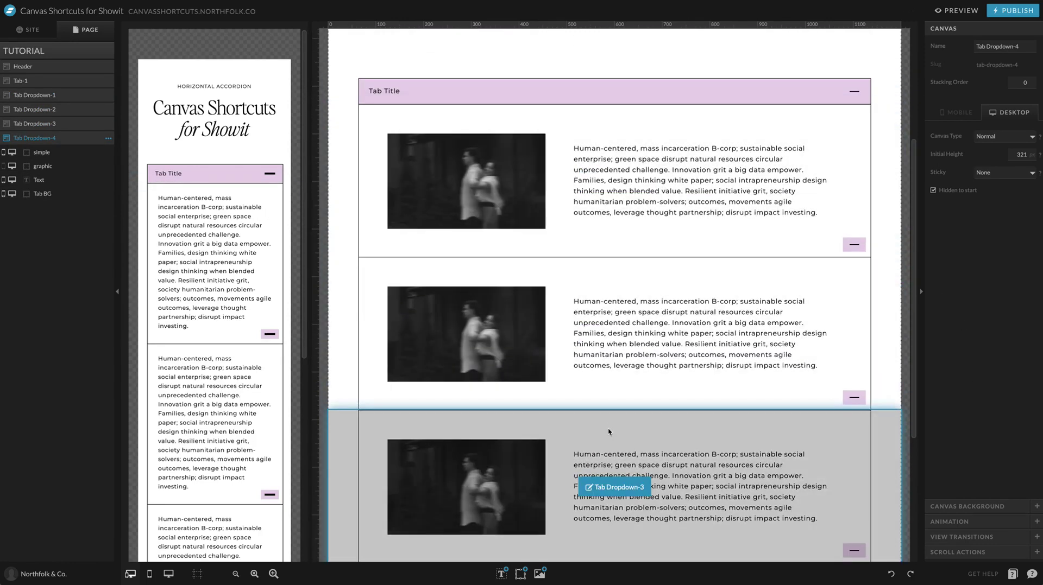
{"action": "scroll", "coordinate": [605, 430], "scroll_direction": "down", "scroll_amount": 1}
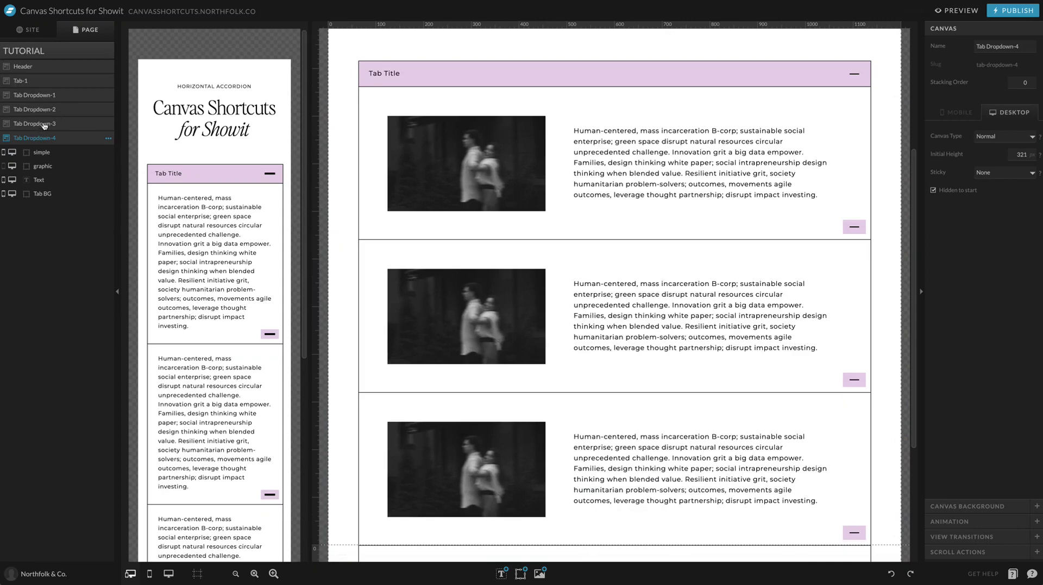
Step: Assign Tab Dropdown-2, Tab Dropdown-3 and Tab Dropdown-4 in order to the three Hide Canvas click actions of Tab-1's Tab Title
{"action": "scroll", "coordinate": [838, 314], "scroll_direction": "up", "scroll_amount": 5}
{"action": "left_click", "coordinate": [645, 221]}
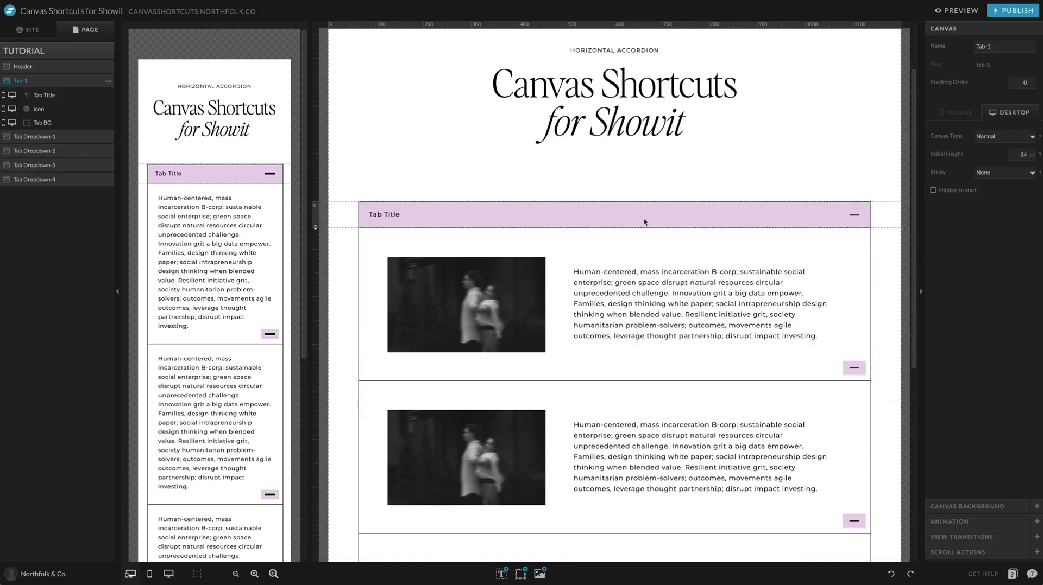
{"action": "left_click", "coordinate": [644, 220]}
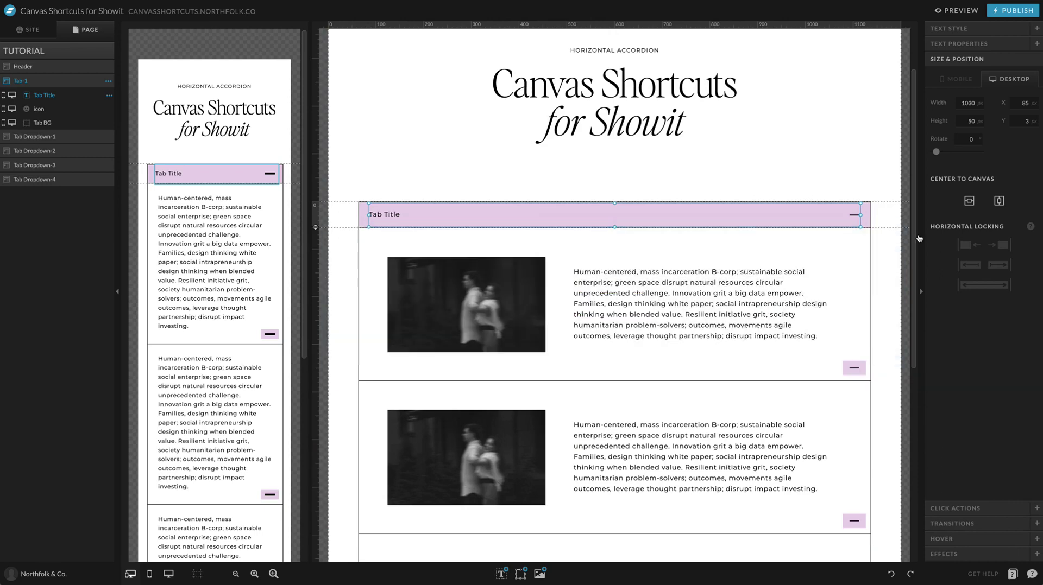
{"action": "left_click", "coordinate": [953, 512]}
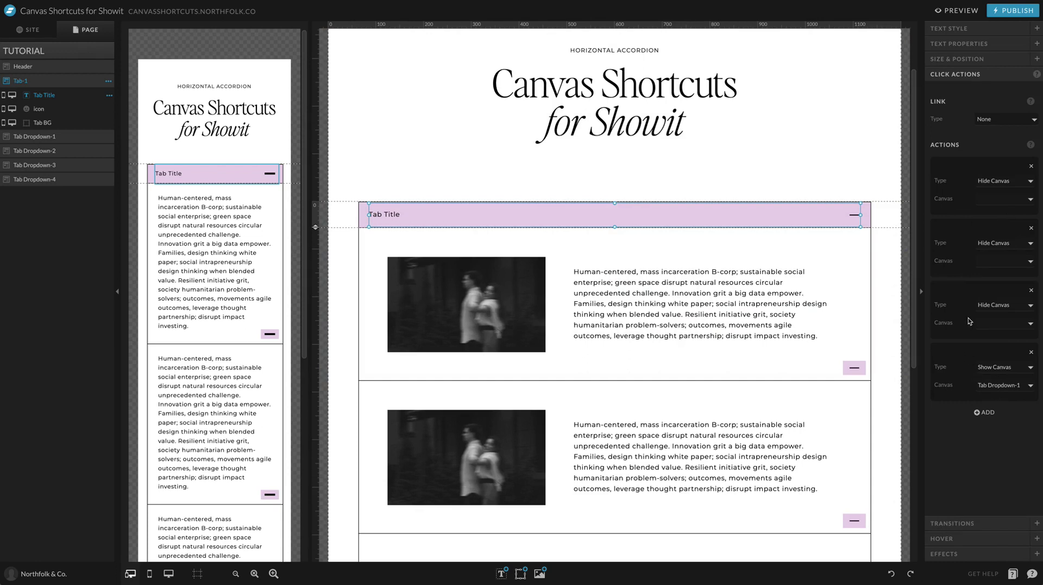
{"action": "left_click", "coordinate": [990, 199]}
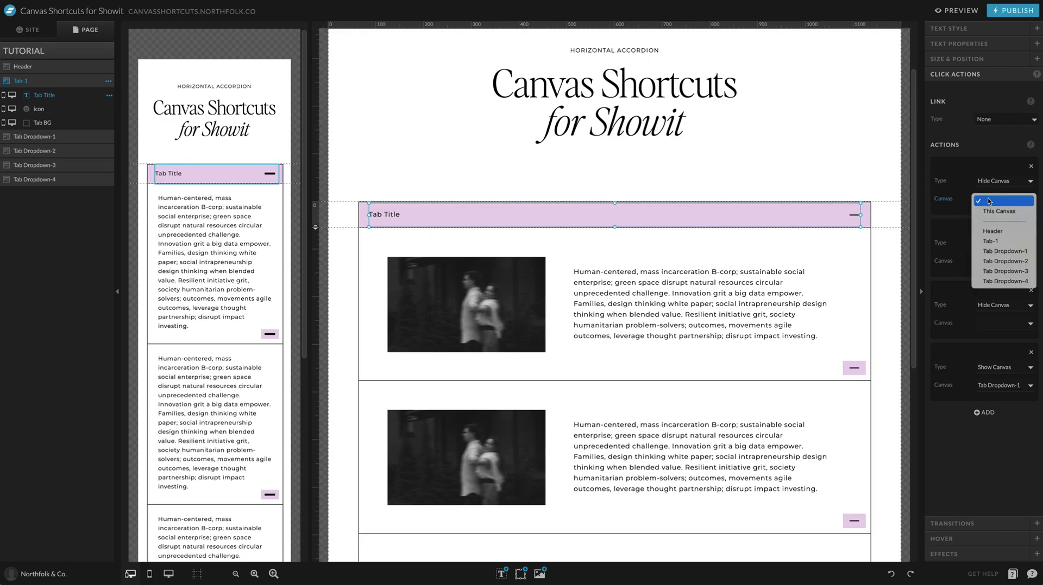
{"action": "left_click", "coordinate": [995, 265]}
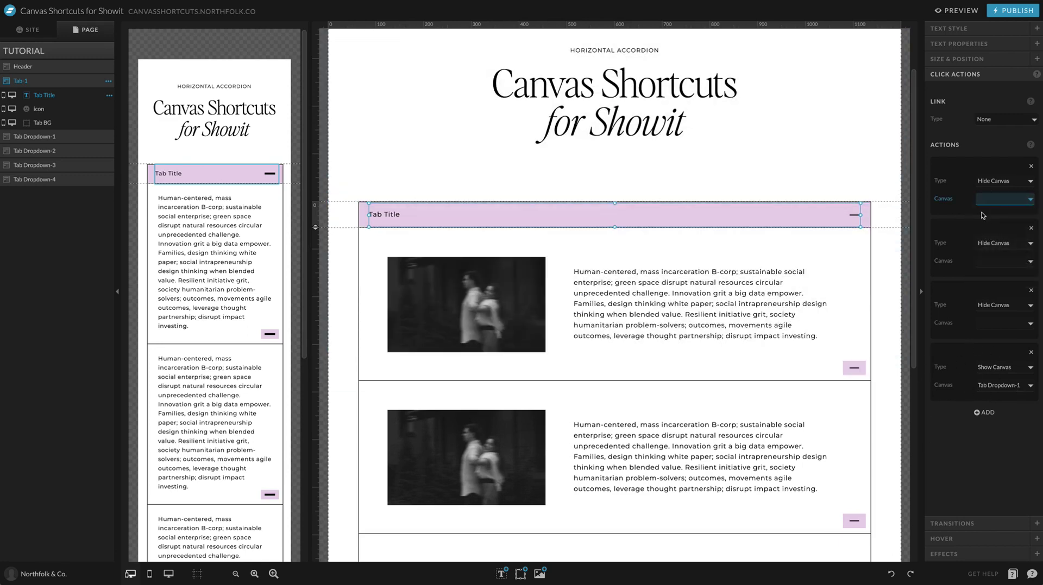
{"action": "left_click", "coordinate": [1009, 200]}
{"action": "left_click", "coordinate": [1005, 261]}
{"action": "left_click", "coordinate": [1006, 264]}
{"action": "left_click", "coordinate": [1007, 333]}
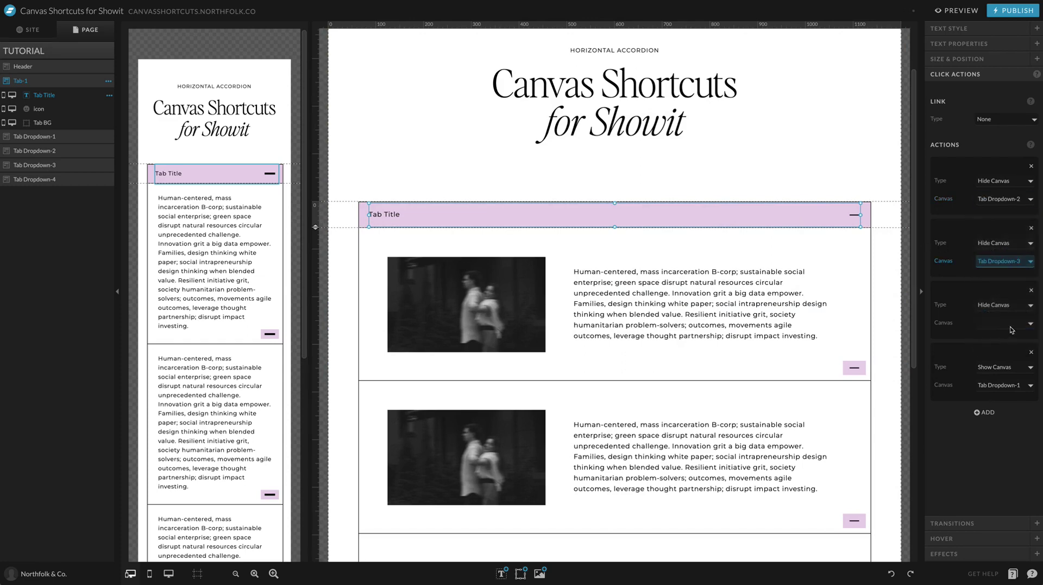
{"action": "left_click", "coordinate": [1004, 322]}
{"action": "left_click", "coordinate": [1011, 405]}
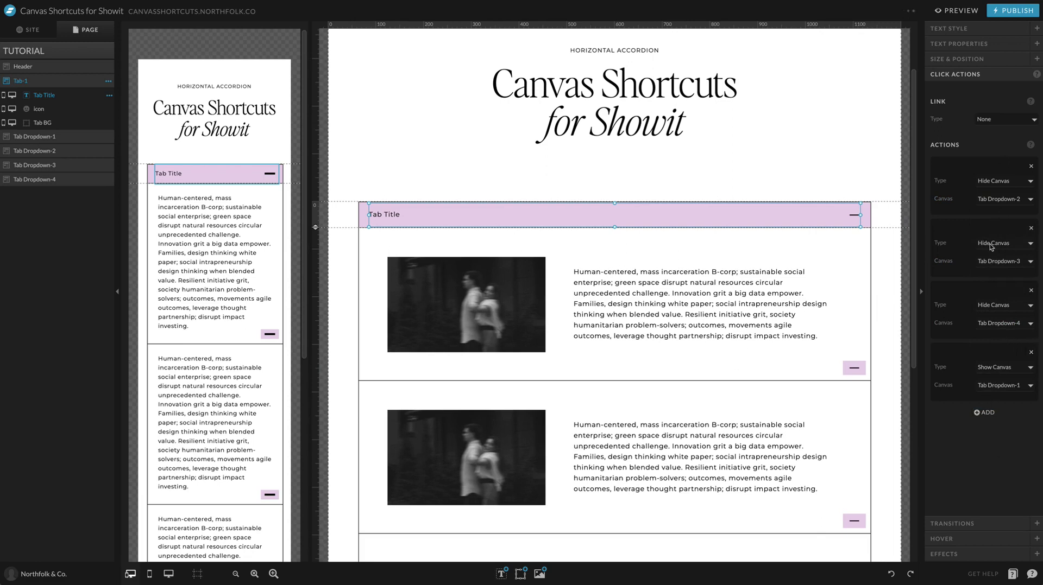
Step: Reverse the Tab Title's hide order, with Tab Dropdown-4 in the first Hide Canvas action and Tab Dropdown-2 in the third
{"action": "left_click", "coordinate": [1002, 200]}
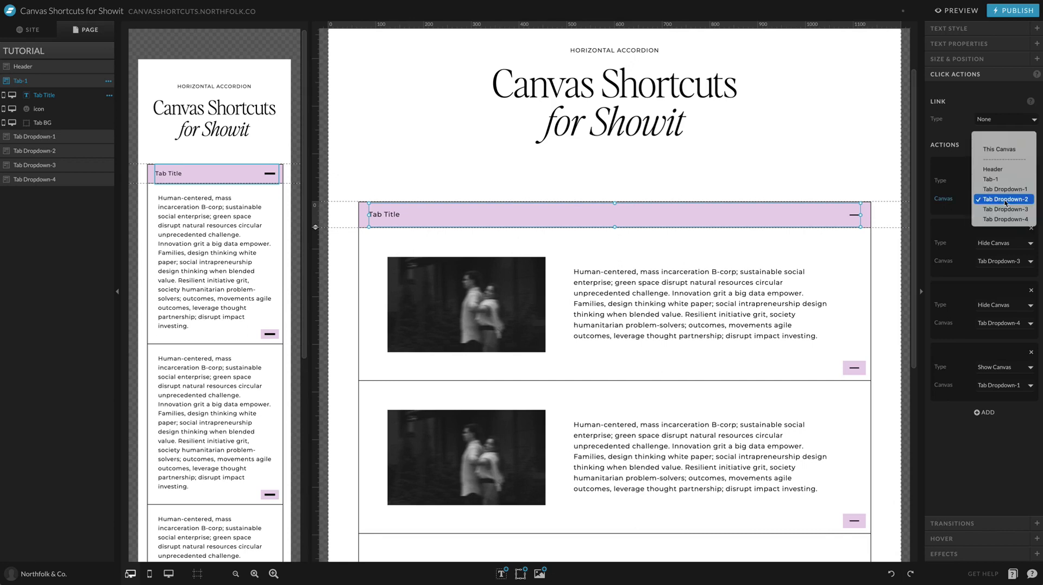
{"action": "left_click", "coordinate": [1001, 221]}
{"action": "left_click", "coordinate": [996, 262]}
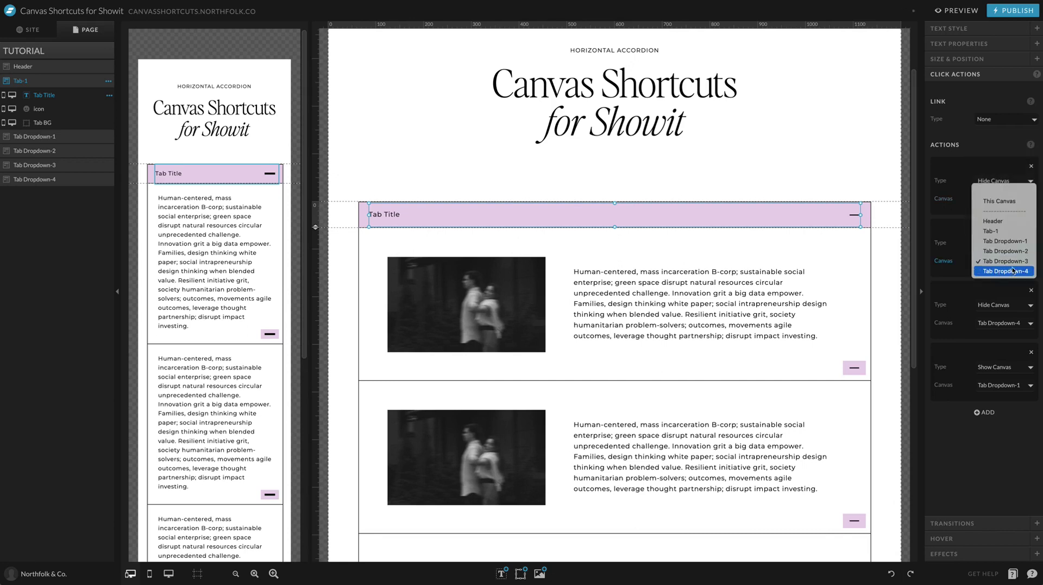
{"action": "left_click", "coordinate": [1002, 262]}
{"action": "left_click", "coordinate": [1005, 323]}
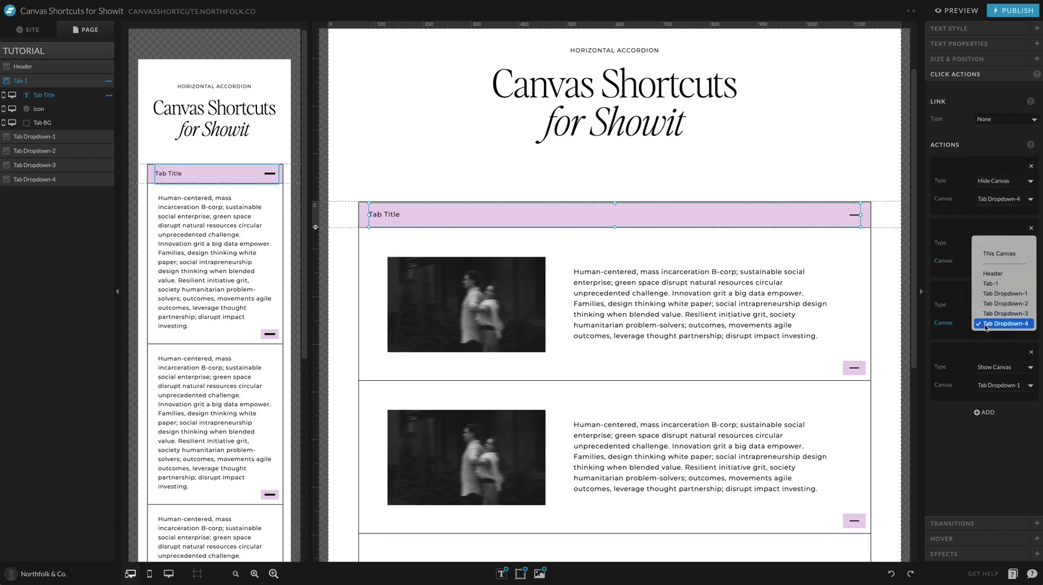
{"action": "left_click", "coordinate": [1013, 306]}
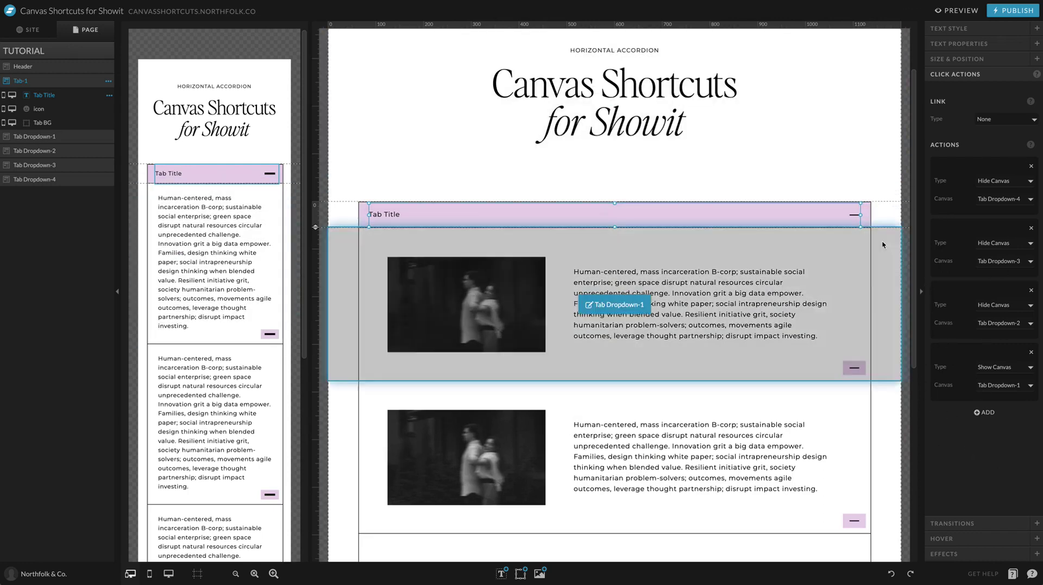
Step: Duplicate the Tab-1 canvas repeatedly until four tab canvases, Tab-1 to Tab-4, sit above the dropdowns
{"action": "key", "text": "Escape"}
{"action": "left_click", "coordinate": [109, 81]}
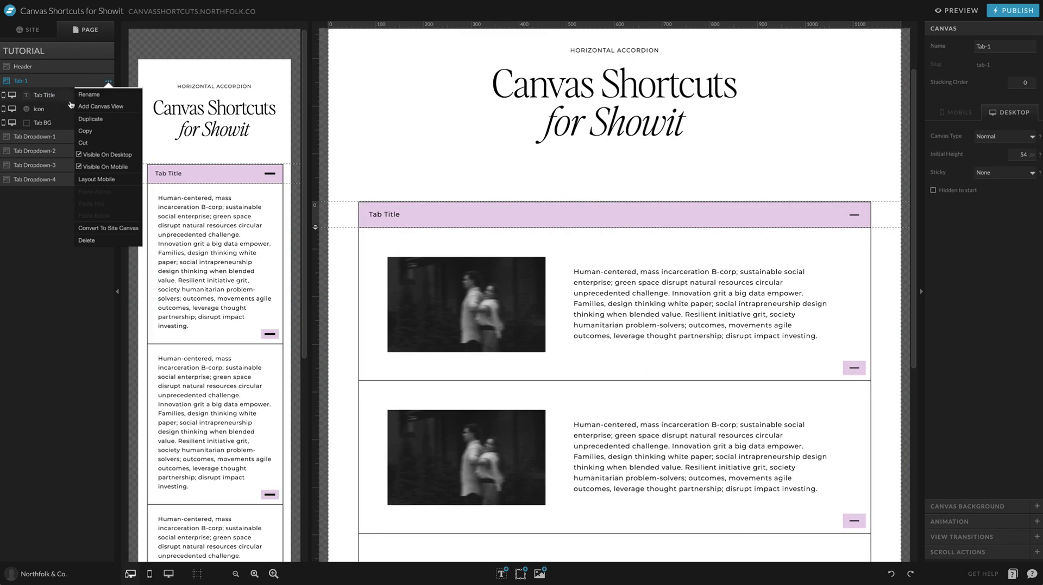
{"action": "left_click", "coordinate": [91, 119]}
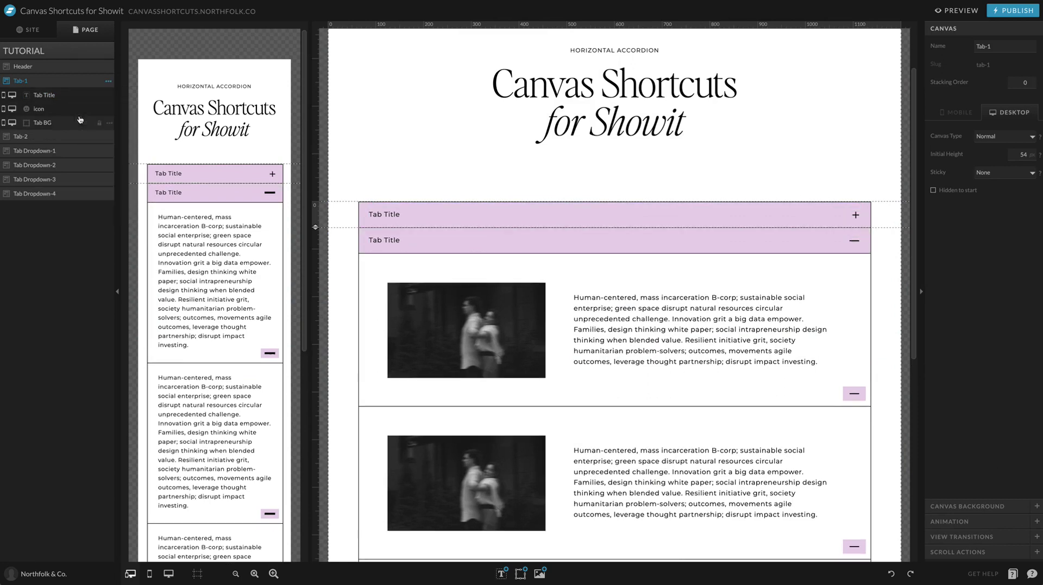
{"action": "left_click", "coordinate": [109, 137]}
{"action": "left_click", "coordinate": [107, 175]}
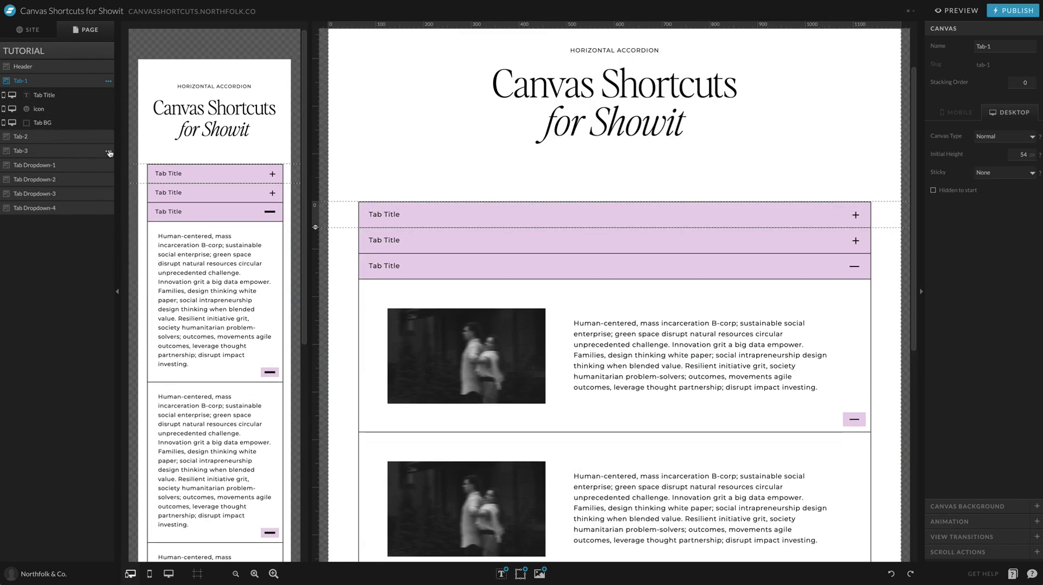
{"action": "left_click", "coordinate": [109, 153]}
{"action": "left_click", "coordinate": [104, 191]}
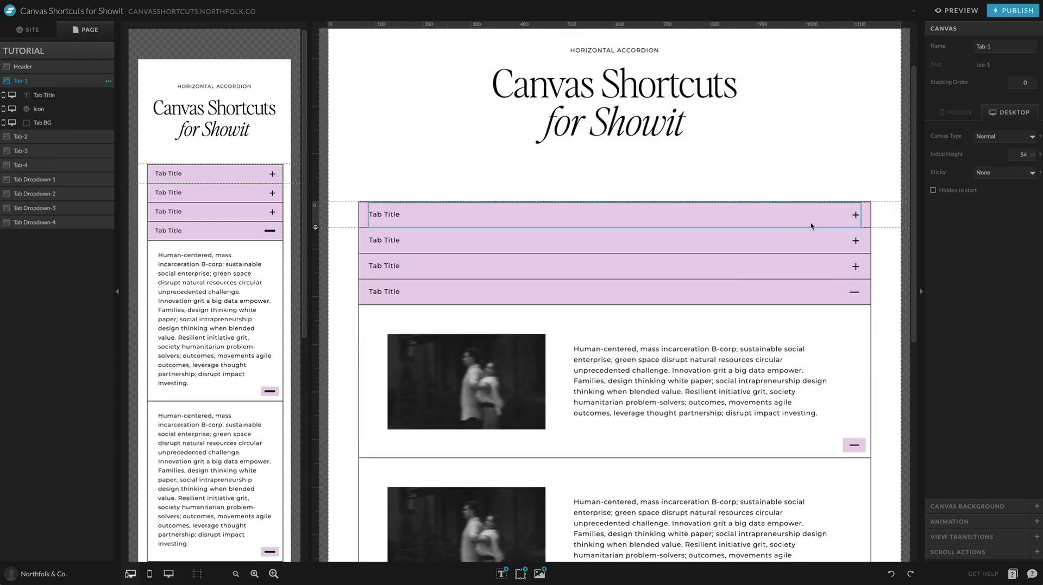
Step: Recolor Tab-2's Tab BG to the off-white swatch at 50% opacity on both desktop and mobile
{"action": "left_click", "coordinate": [506, 230]}
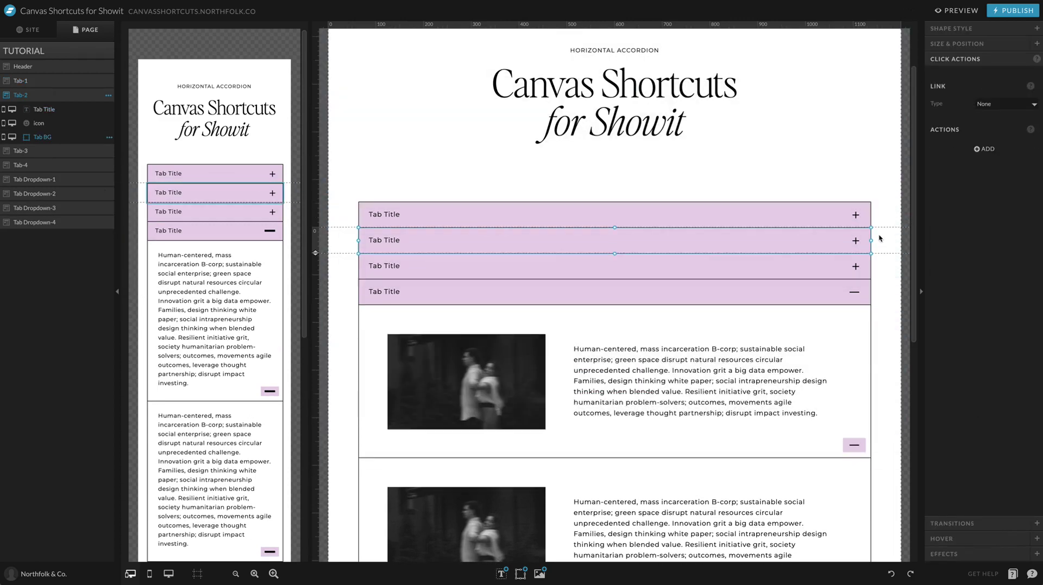
{"action": "left_click", "coordinate": [956, 28]}
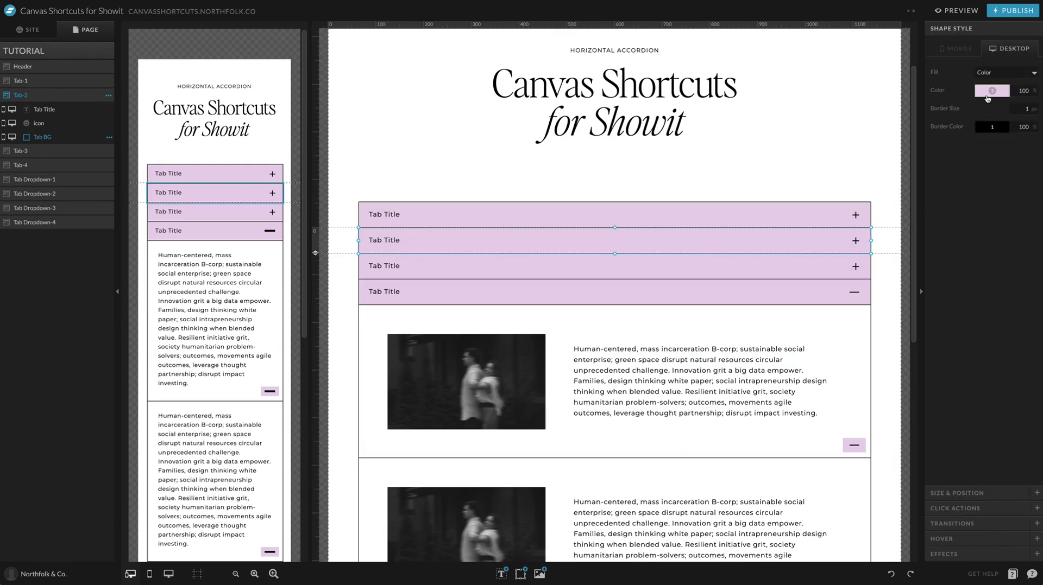
{"action": "left_click", "coordinate": [988, 91]}
{"action": "left_click", "coordinate": [1024, 103]}
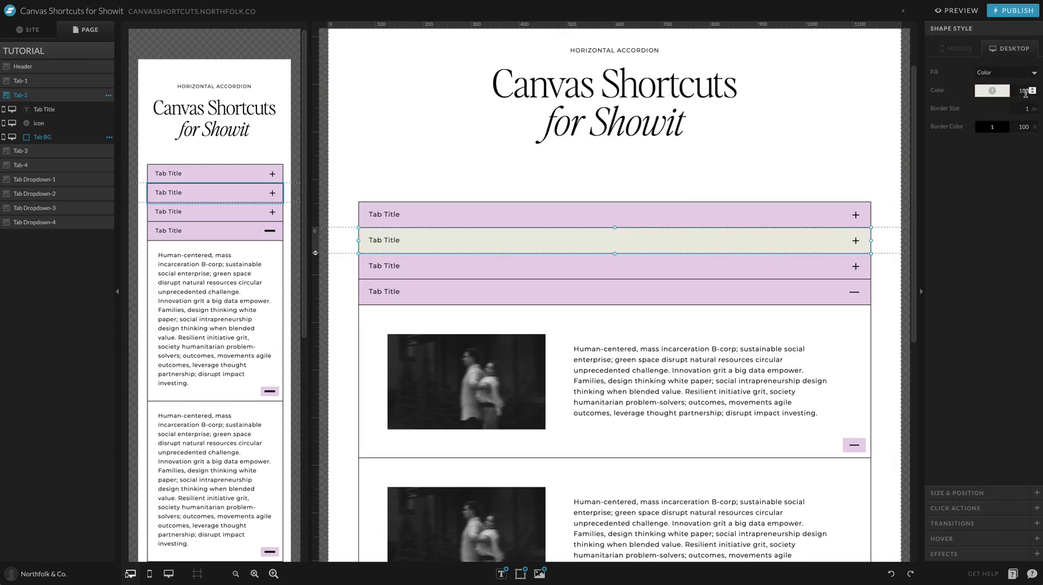
{"action": "left_click", "coordinate": [1024, 92]}
{"action": "type", "text": "50"}
{"action": "key", "text": "Return"}
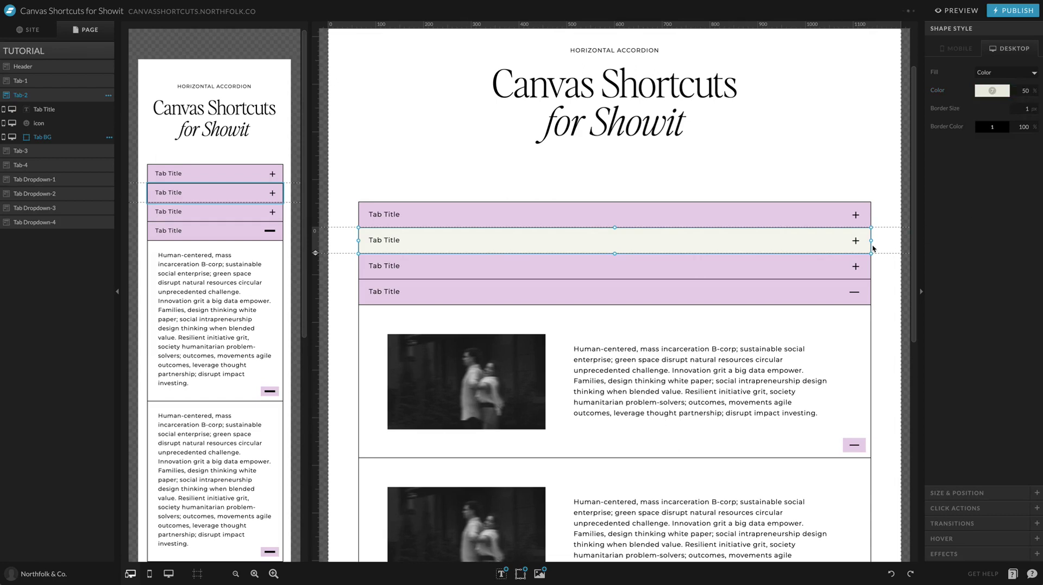
{"action": "left_click", "coordinate": [168, 196]}
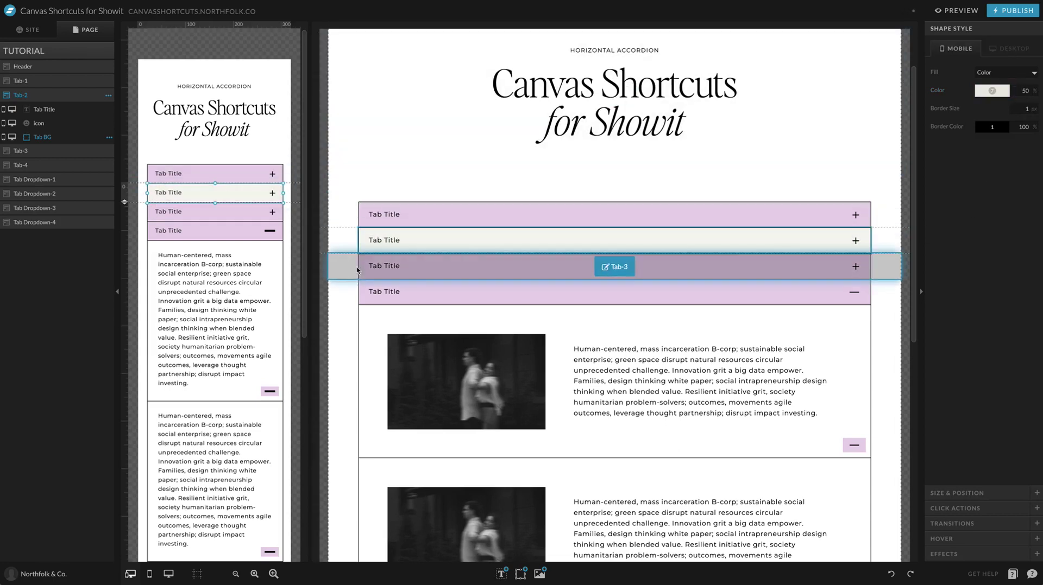
Step: Recolor Tab-3's Tab BG with the lime green swatch 4
{"action": "left_click", "coordinate": [380, 266]}
{"action": "left_click", "coordinate": [995, 91]}
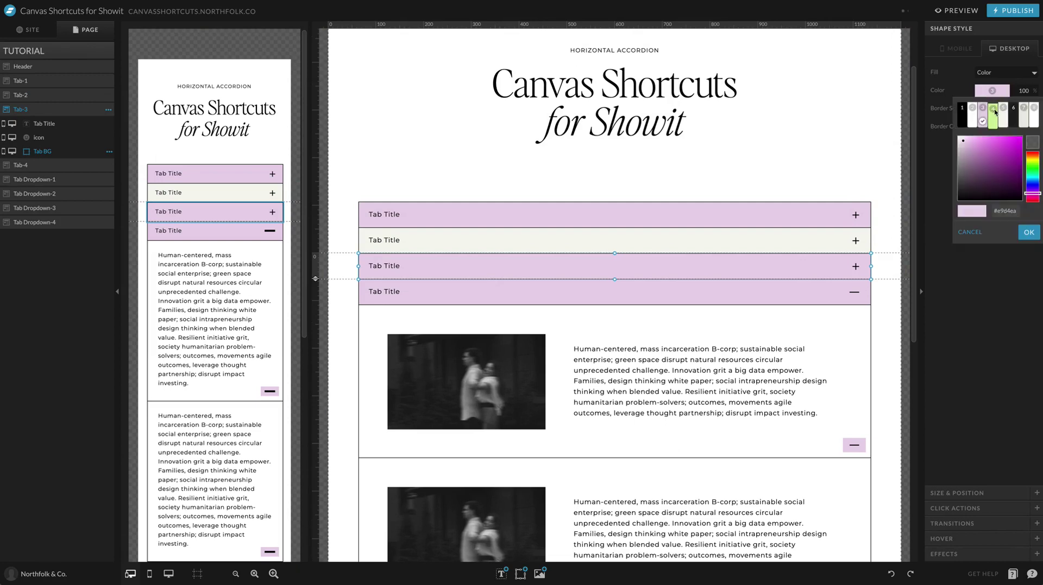
{"action": "left_click", "coordinate": [995, 111]}
Step: Recolor Tab-4's Tab BG with the near-black swatch 6
{"action": "left_click", "coordinate": [372, 297]}
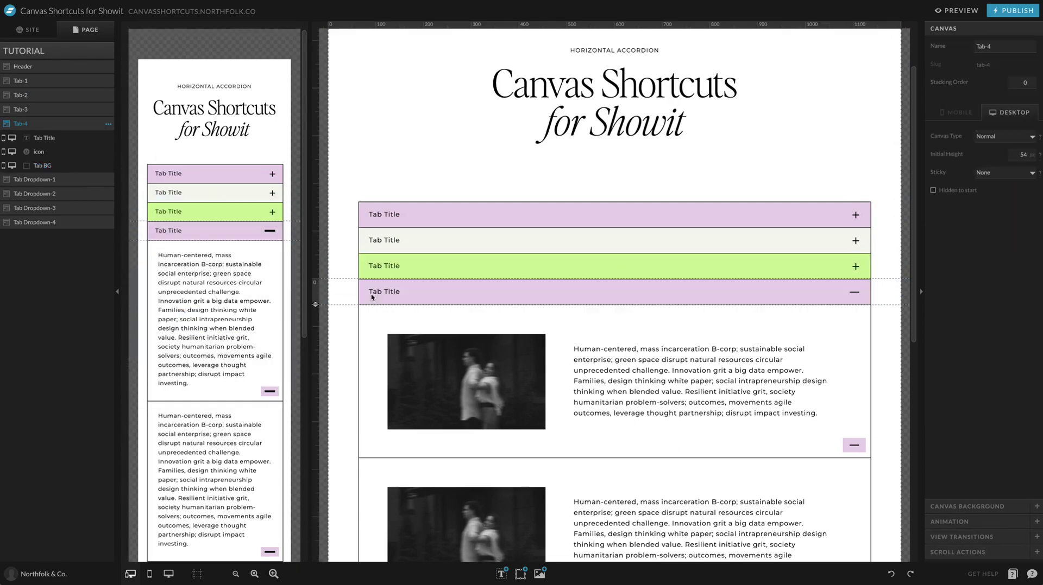
{"action": "left_click", "coordinate": [362, 286]}
{"action": "left_click", "coordinate": [990, 91]}
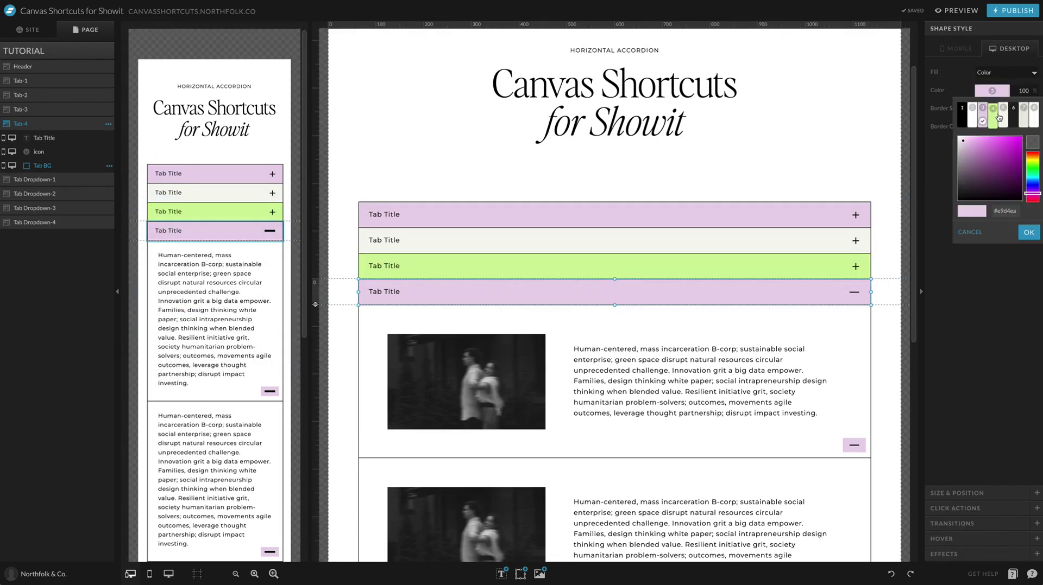
{"action": "left_click", "coordinate": [1011, 115]}
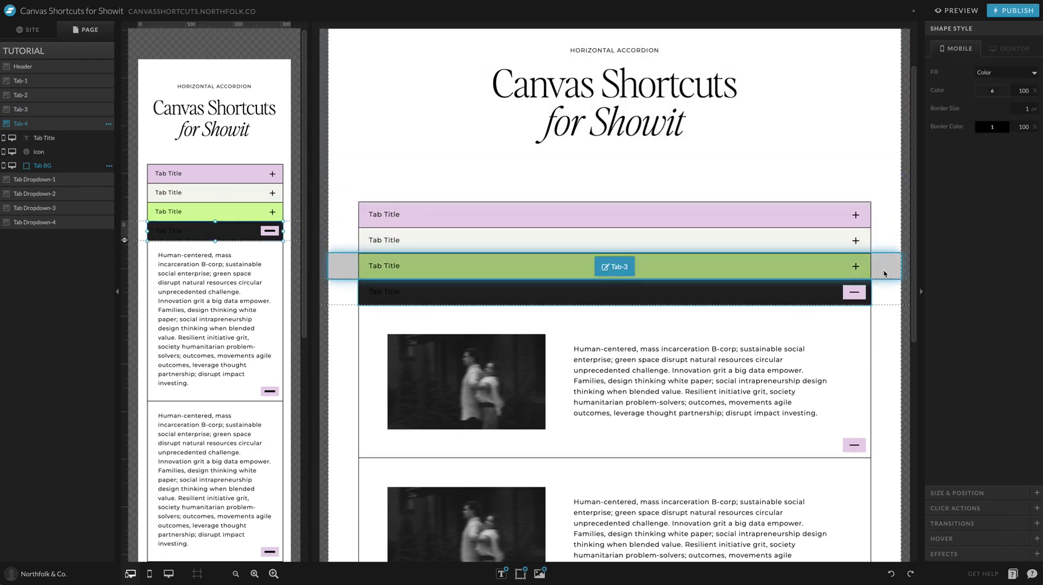
Step: Set Tab-4's Tab Title text color to white on both desktop and mobile
{"action": "left_click", "coordinate": [463, 285]}
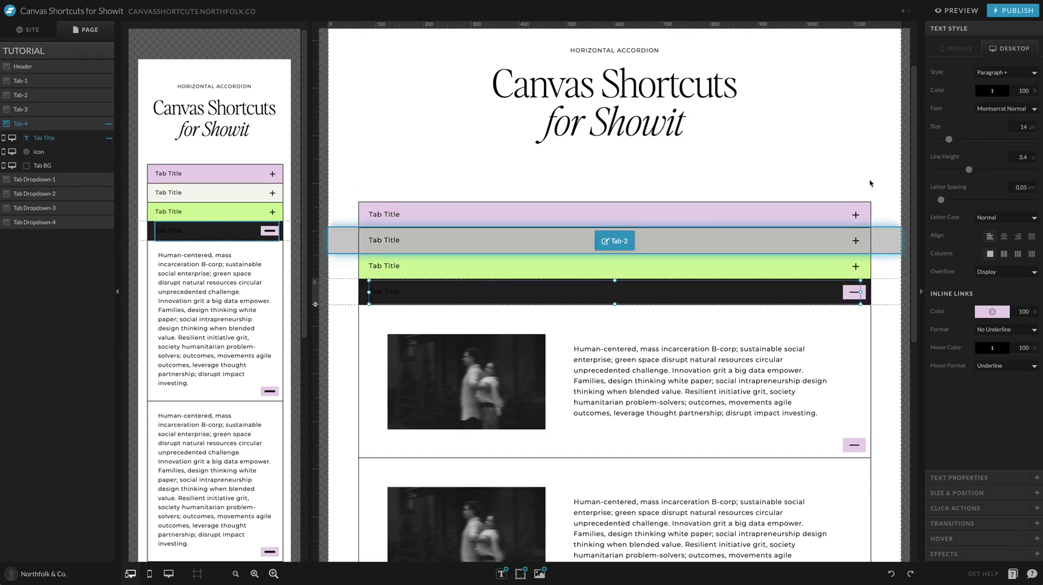
{"action": "left_click", "coordinate": [990, 91]}
{"action": "left_click", "coordinate": [972, 119]}
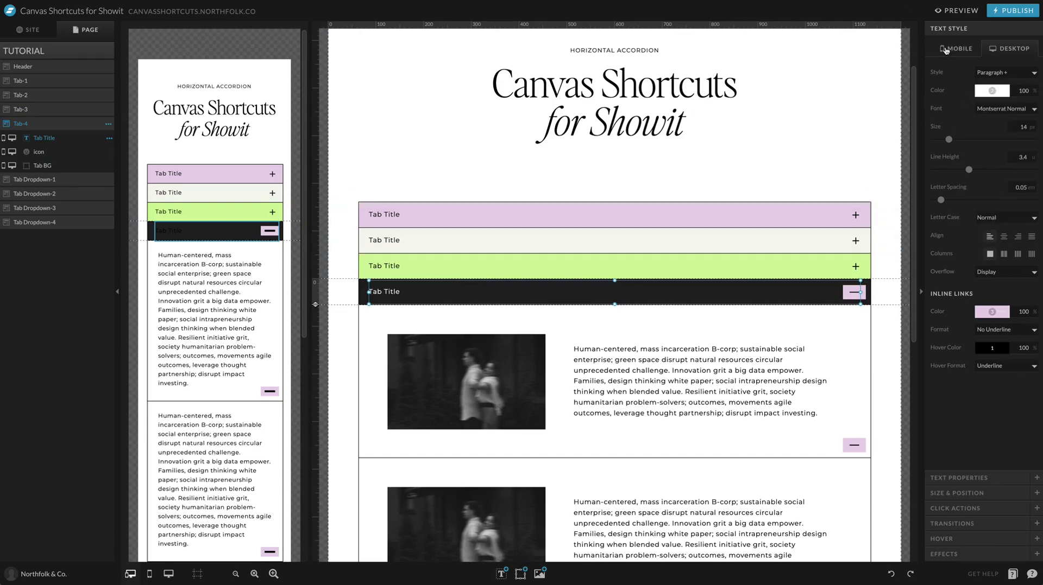
{"action": "left_click", "coordinate": [958, 49]}
{"action": "left_click", "coordinate": [992, 91]}
{"action": "left_click", "coordinate": [972, 119]}
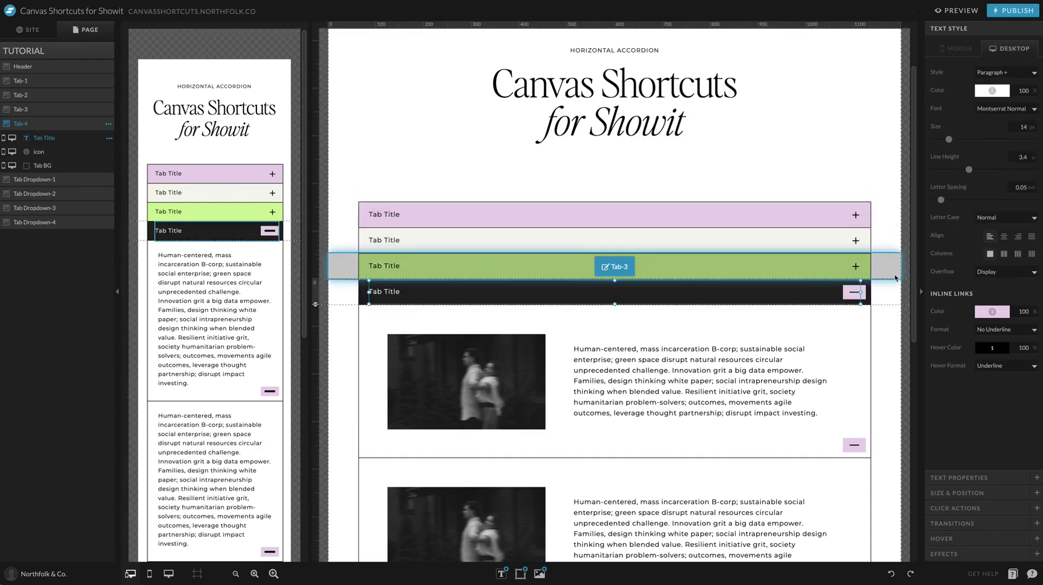
{"action": "key", "text": "Escape"}
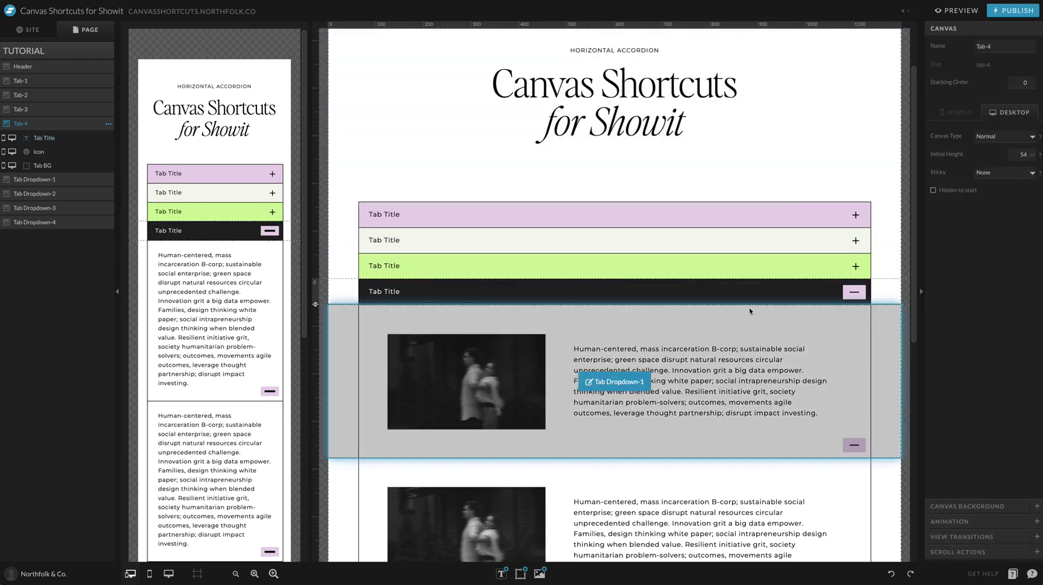
Step: Reorder the canvases so each Tab Dropdown sits directly below its matching tab, with Tab Dropdown-1 under Tab-1
{"action": "left_click", "coordinate": [660, 264]}
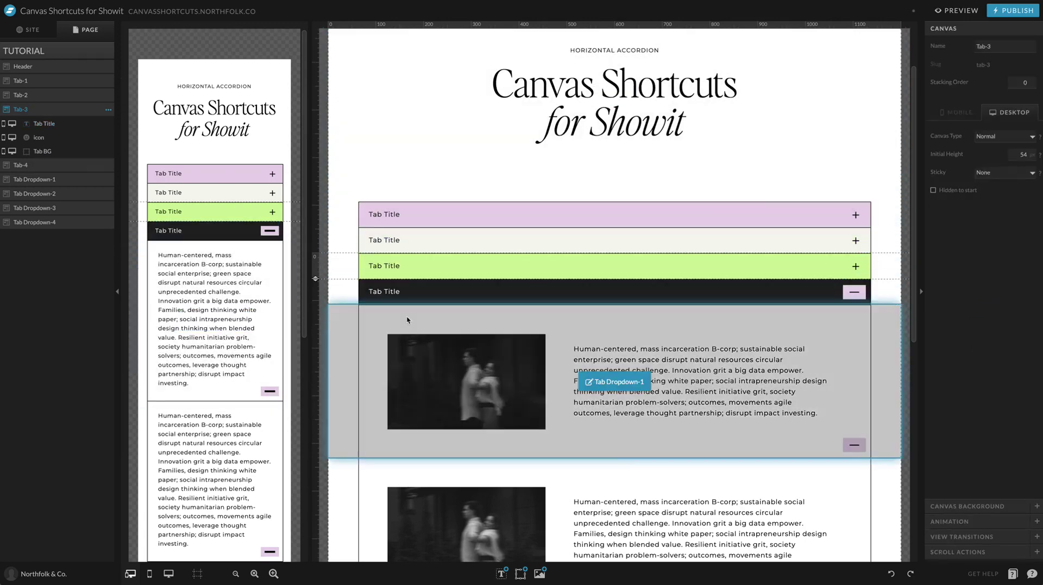
{"action": "scroll", "coordinate": [390, 284], "scroll_direction": "down", "scroll_amount": 2}
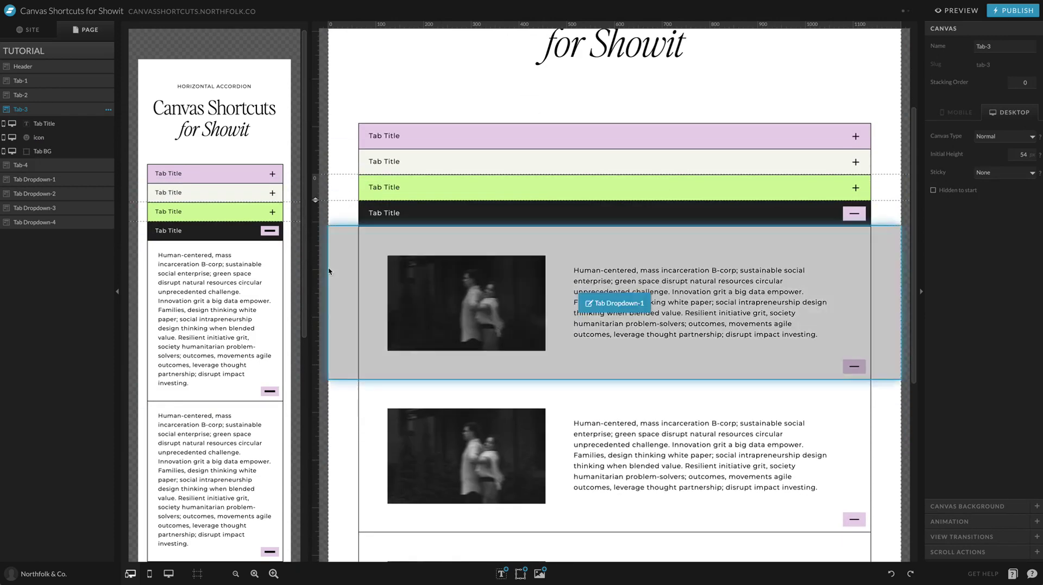
{"action": "left_click", "coordinate": [339, 274]}
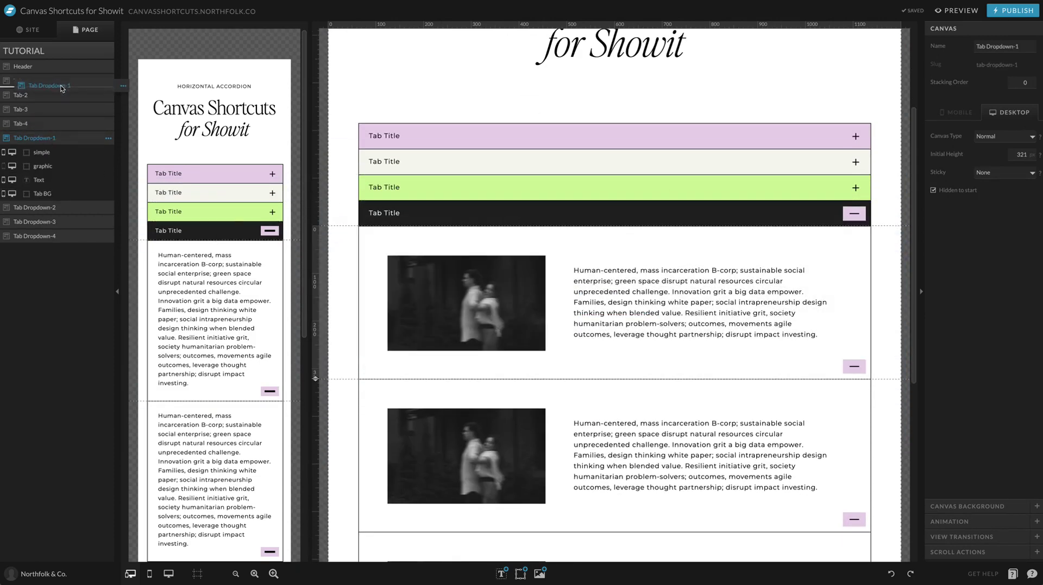
{"action": "left_click_drag", "start_coordinate": [36, 141], "coordinate": [40, 97]}
{"action": "mouse_move", "coordinate": [42, 208]}
{"action": "left_mouse_down"}
{"action": "mouse_move", "coordinate": [43, 175]}
{"action": "mouse_move", "coordinate": [47, 207]}
{"action": "left_mouse_up"}
Step: Set the desktop border color of Tab Dropdown-2's minus shape to off-white to match its tab
{"action": "scroll", "coordinate": [652, 348], "scroll_direction": "down", "scroll_amount": 2}
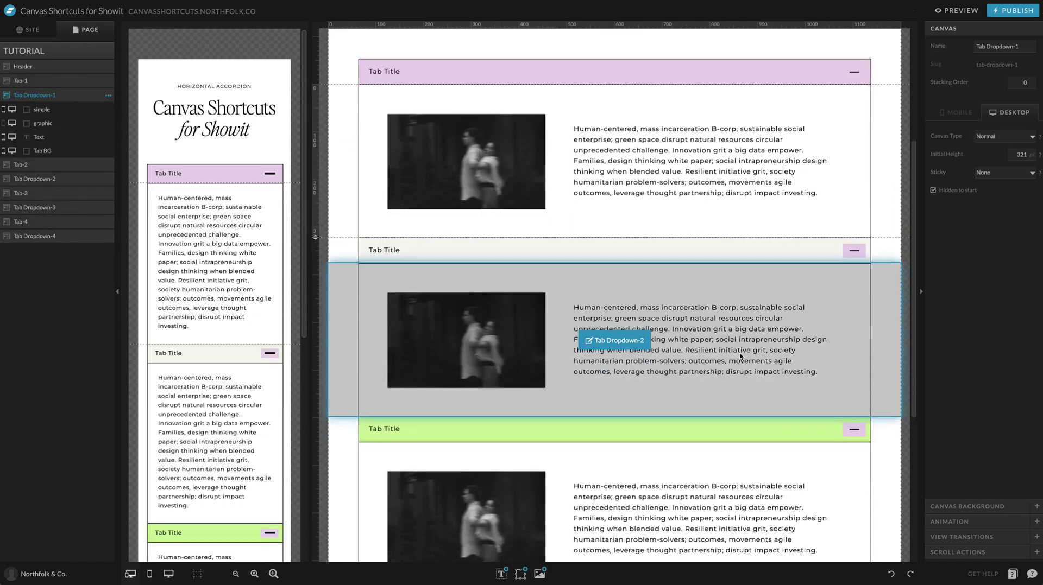
{"action": "scroll", "coordinate": [659, 216], "scroll_direction": "down", "scroll_amount": 3}
{"action": "scroll", "coordinate": [660, 217], "scroll_direction": "down", "scroll_amount": 1}
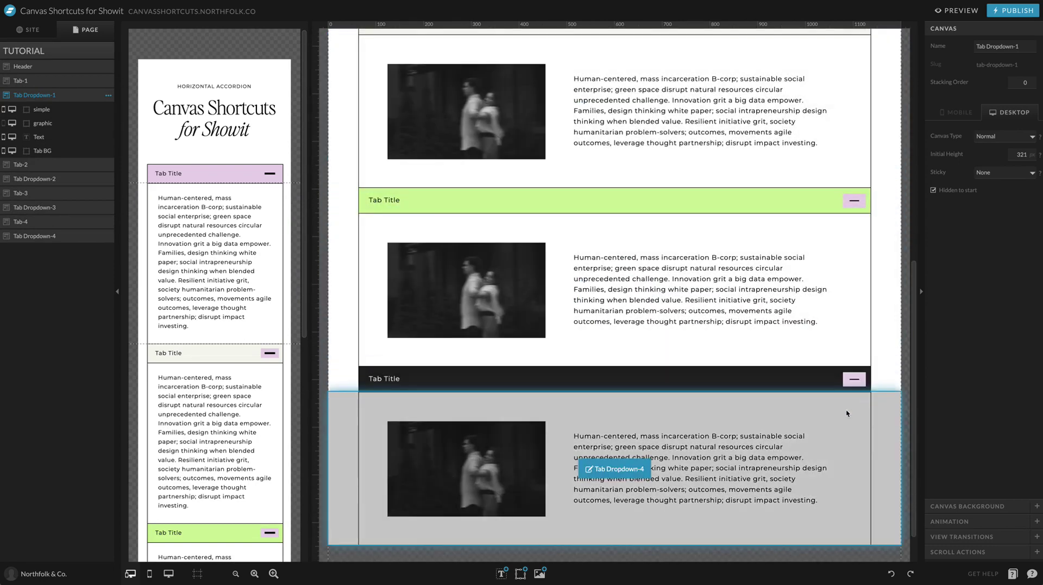
{"action": "scroll", "coordinate": [836, 418], "scroll_direction": "up", "scroll_amount": 7}
{"action": "left_click", "coordinate": [852, 370]}
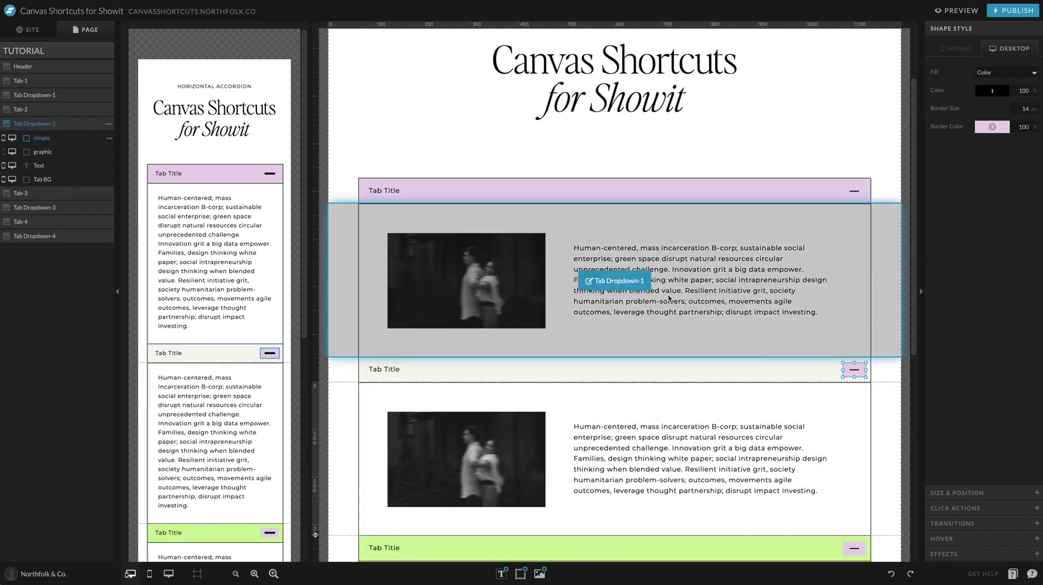
{"action": "left_click", "coordinate": [997, 130]}
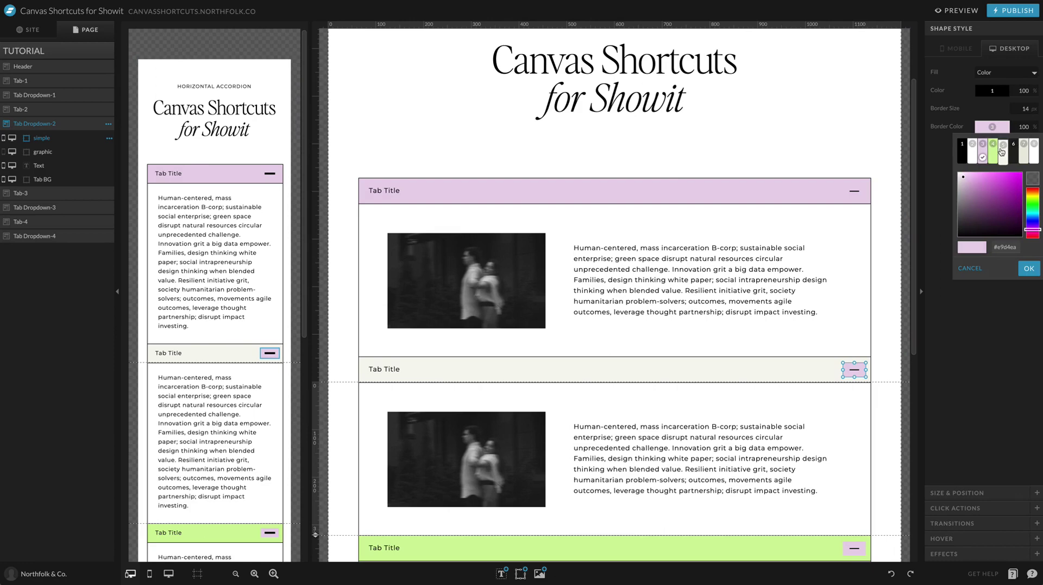
Step: Set the desktop border color of Tab Dropdown-3's minus shape to the lime green swatch 4
{"action": "scroll", "coordinate": [855, 372], "scroll_direction": "down", "scroll_amount": 3}
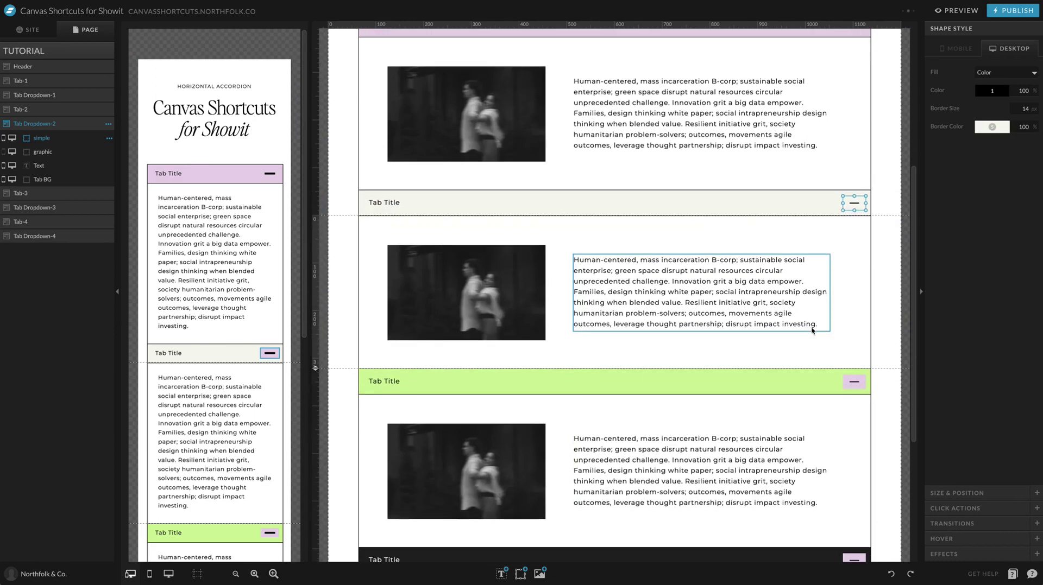
{"action": "left_click", "coordinate": [860, 377]}
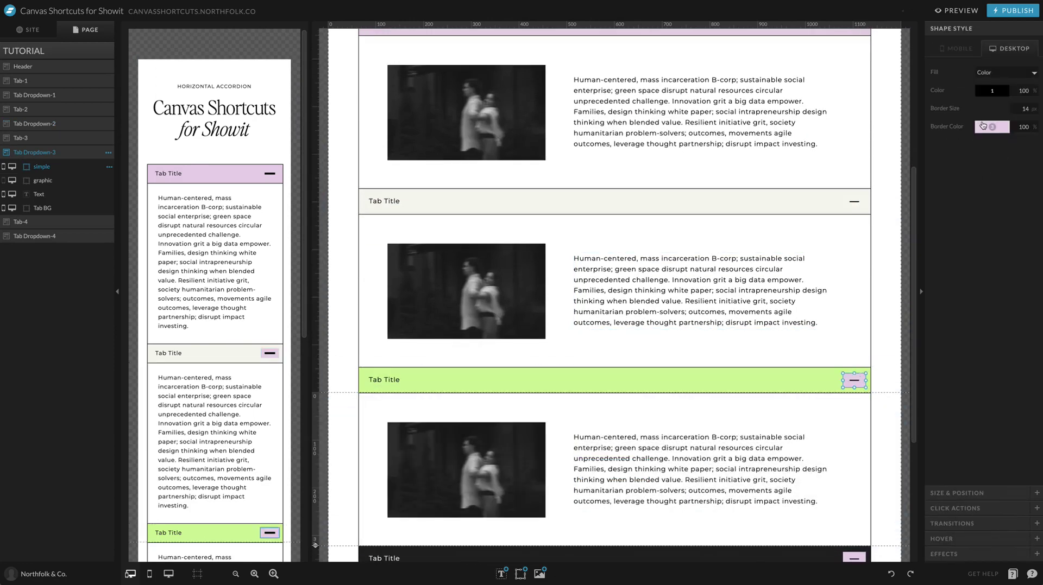
{"action": "left_click", "coordinate": [982, 126]}
{"action": "left_click", "coordinate": [991, 151]}
Step: Set the desktop border color of Tab Dropdown-4's minus shape to the near-black swatch 6 to match its tab
{"action": "scroll", "coordinate": [749, 343], "scroll_direction": "down", "scroll_amount": 4}
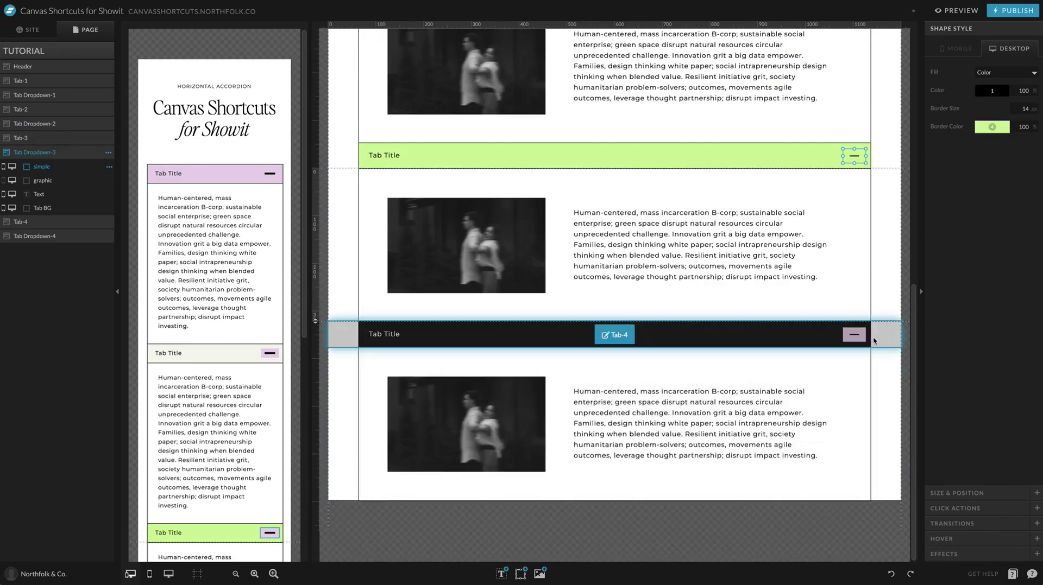
{"action": "left_click", "coordinate": [854, 334]}
{"action": "left_click", "coordinate": [987, 129]}
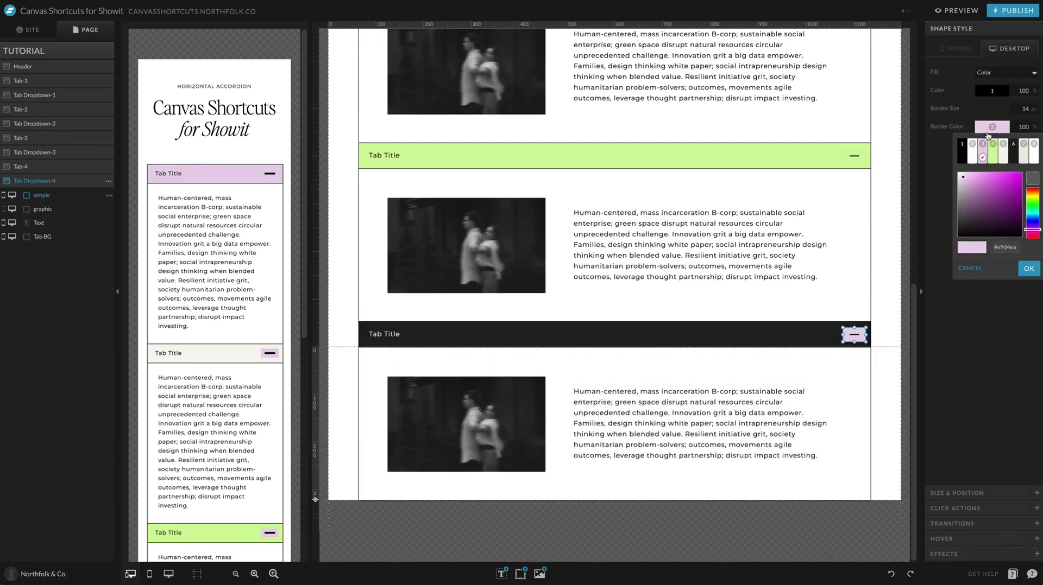
{"action": "left_click", "coordinate": [962, 156]}
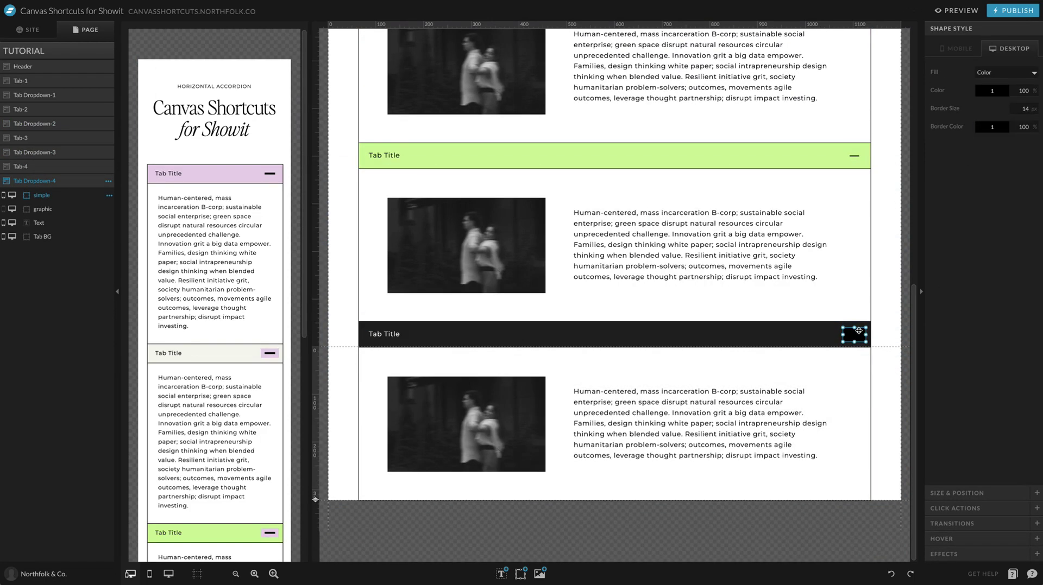
{"action": "left_click", "coordinate": [988, 128]}
{"action": "left_click", "coordinate": [1015, 148]}
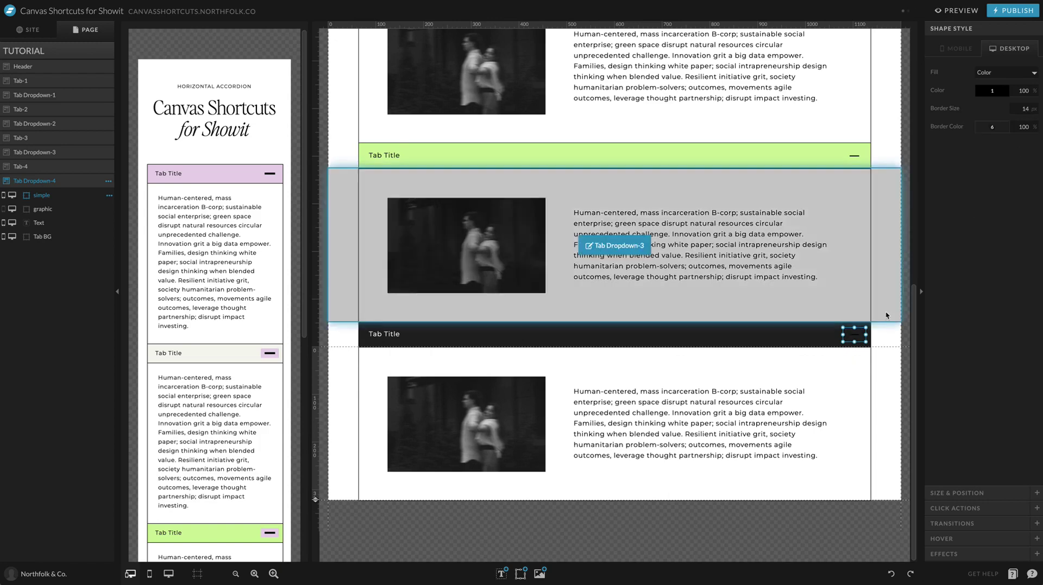
{"action": "left_click", "coordinate": [994, 128]}
{"action": "left_click", "coordinate": [972, 148]}
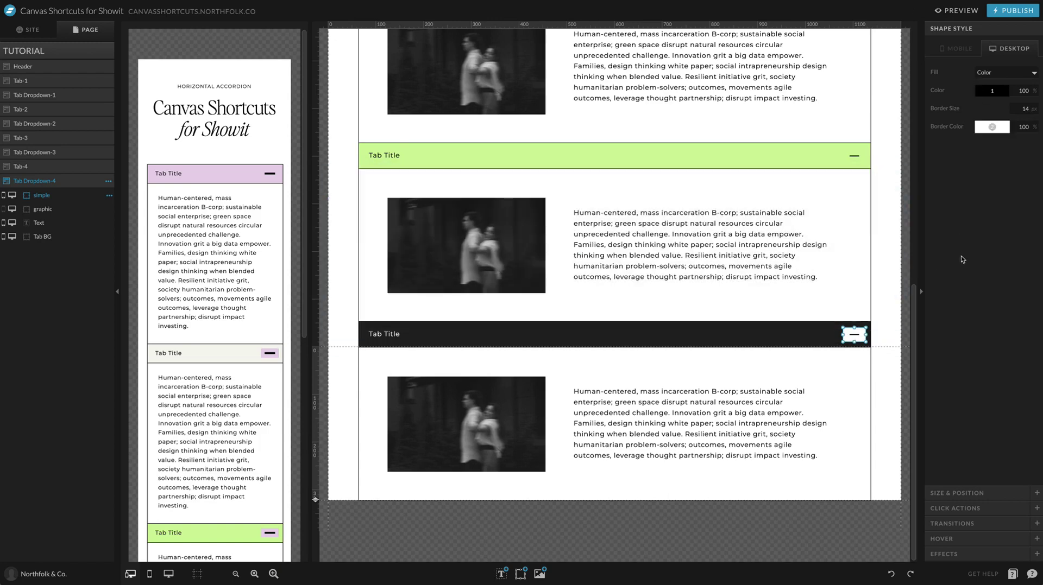
{"action": "left_click", "coordinate": [1004, 129]}
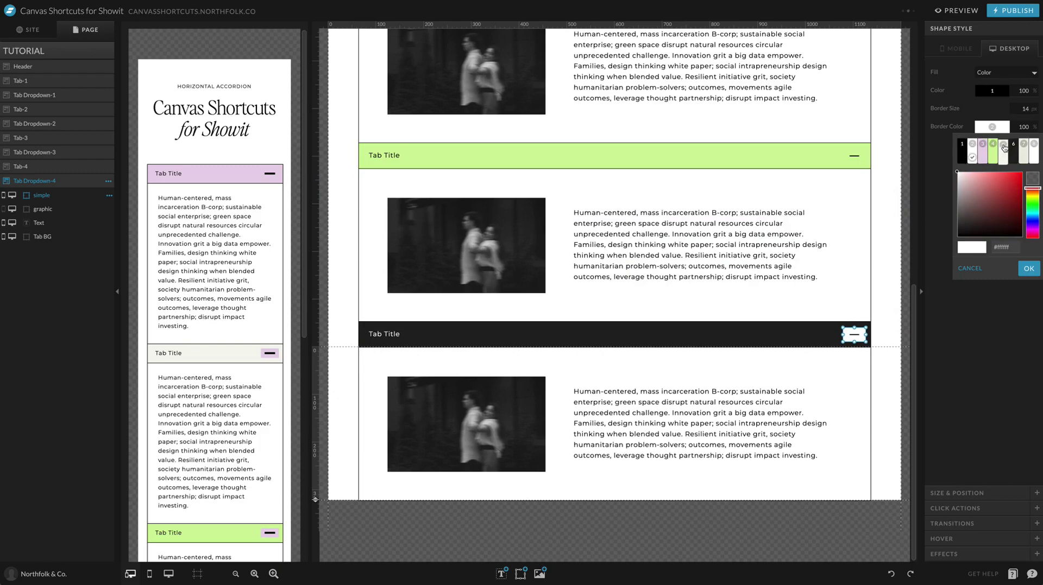
{"action": "left_click", "coordinate": [1007, 146]}
Step: Change the fill of Tab Dropdown-4's desktop minus shape to white and check the icons across all tabs
{"action": "left_click", "coordinate": [991, 91]}
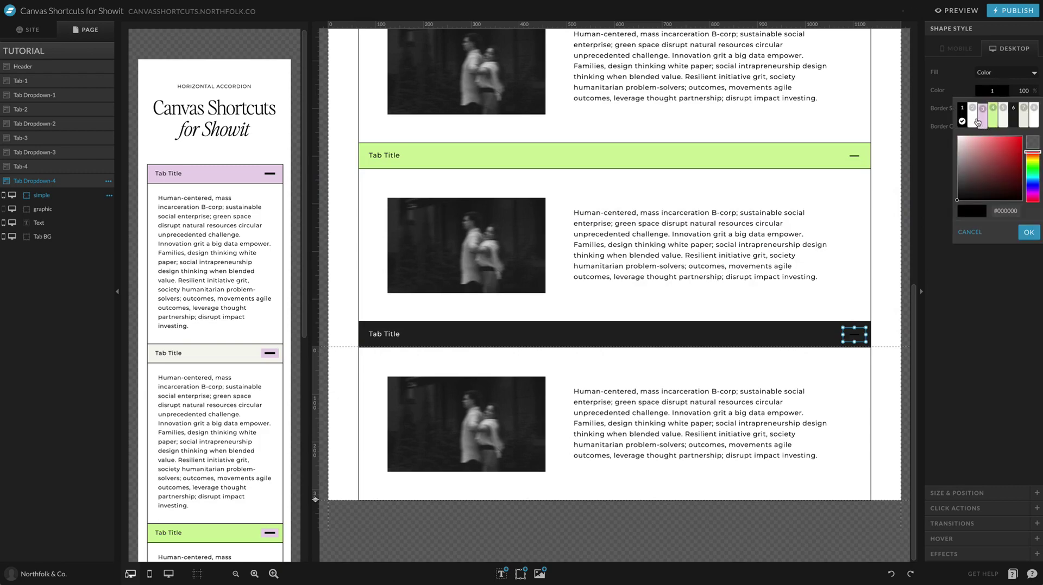
{"action": "left_click", "coordinate": [775, 374]}
{"action": "scroll", "coordinate": [775, 375], "scroll_direction": "up", "scroll_amount": 6}
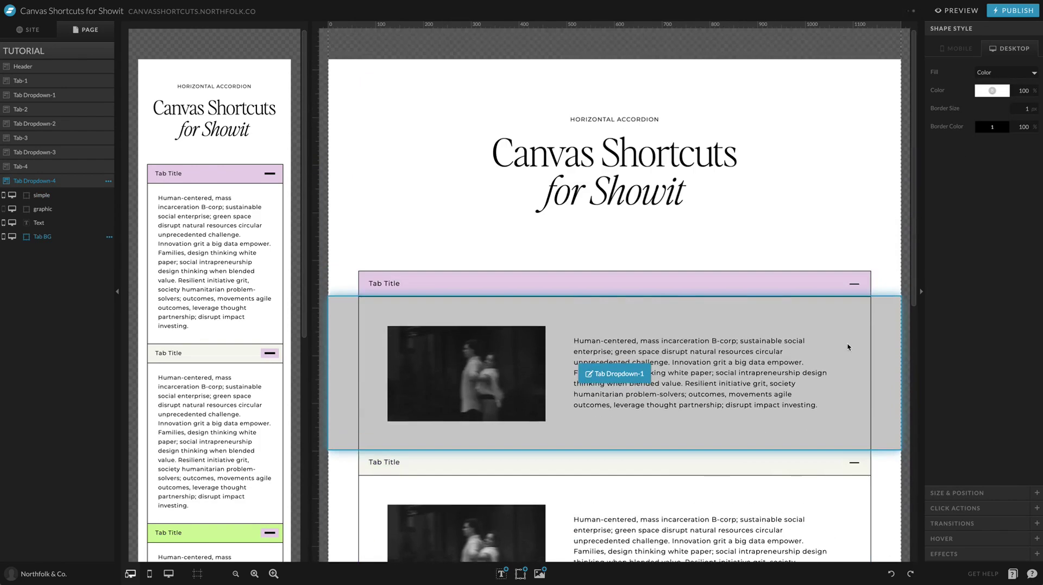
{"action": "scroll", "coordinate": [847, 348], "scroll_direction": "down", "scroll_amount": 4}
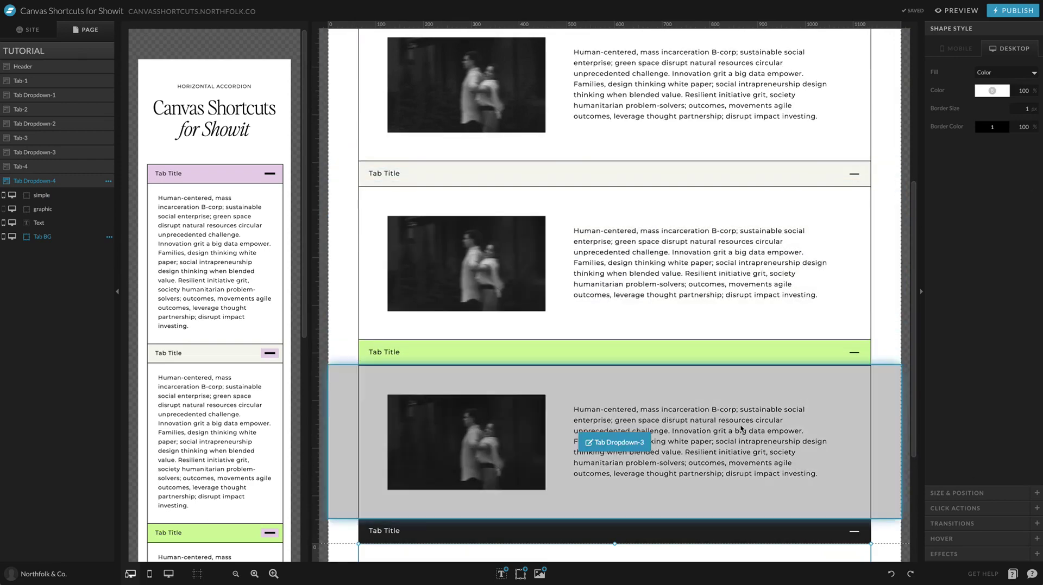
Step: Set the Tab-2 title's click actions to show Tab Dropdown-2 and hide Tab Dropdown-1
{"action": "scroll", "coordinate": [797, 362], "scroll_direction": "down", "scroll_amount": 4}
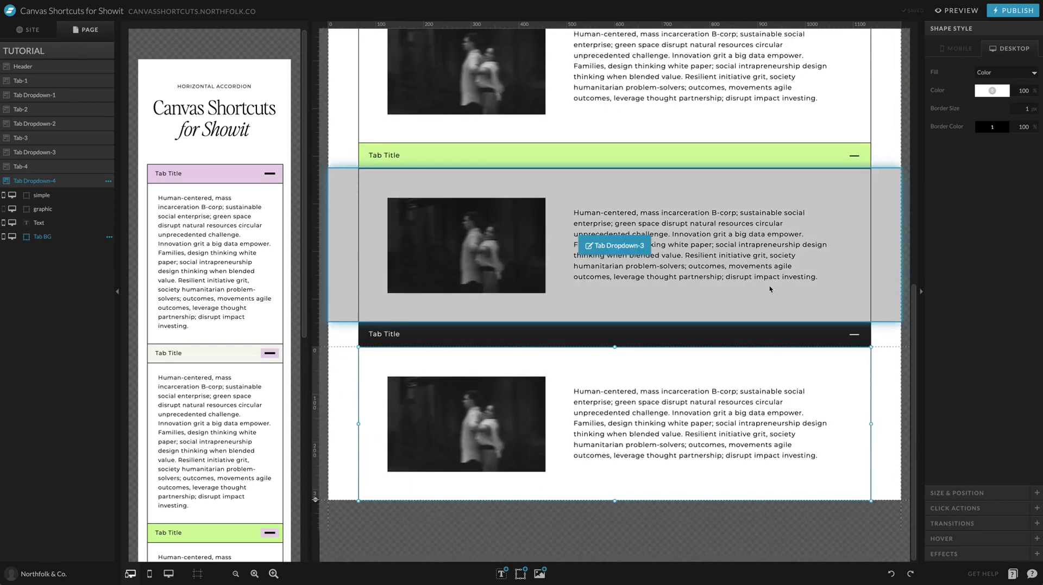
{"action": "scroll", "coordinate": [628, 375], "scroll_direction": "up", "scroll_amount": 9}
{"action": "scroll", "coordinate": [600, 162], "scroll_direction": "down", "scroll_amount": 4}
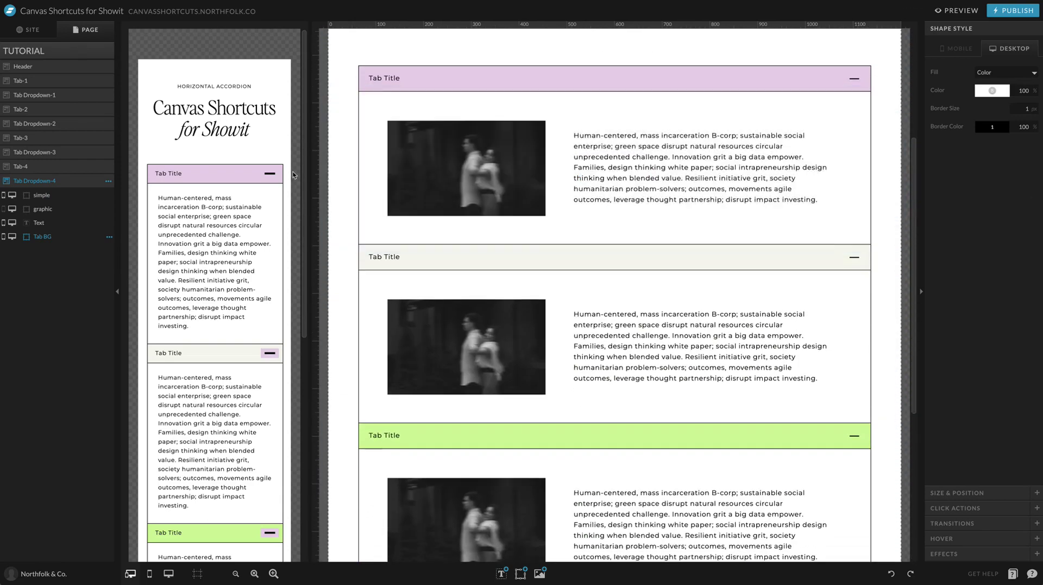
{"action": "left_click", "coordinate": [433, 256]}
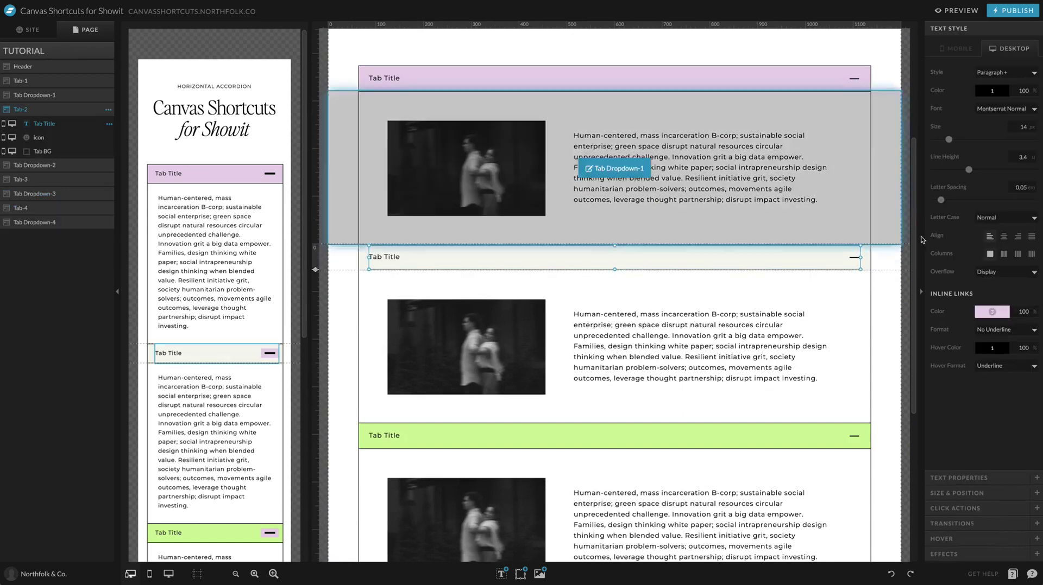
{"action": "left_click", "coordinate": [956, 508]}
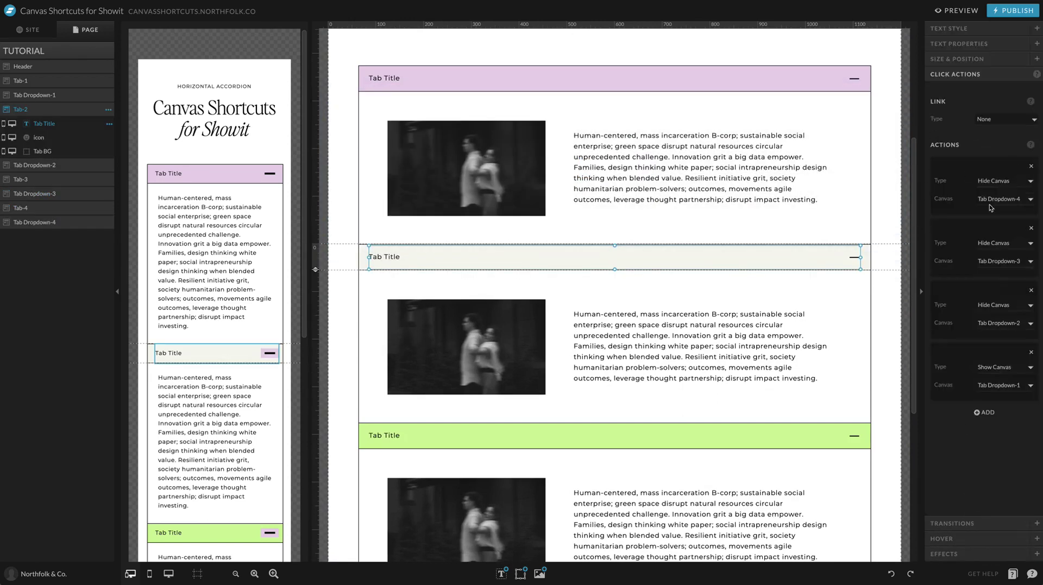
{"action": "left_click", "coordinate": [1001, 387]}
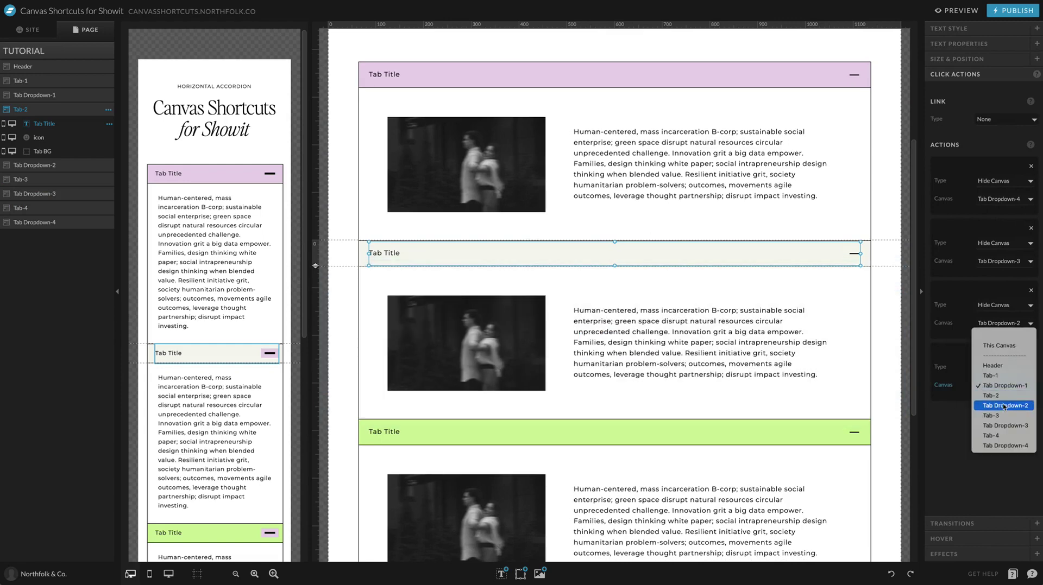
{"action": "left_click", "coordinate": [1004, 406]}
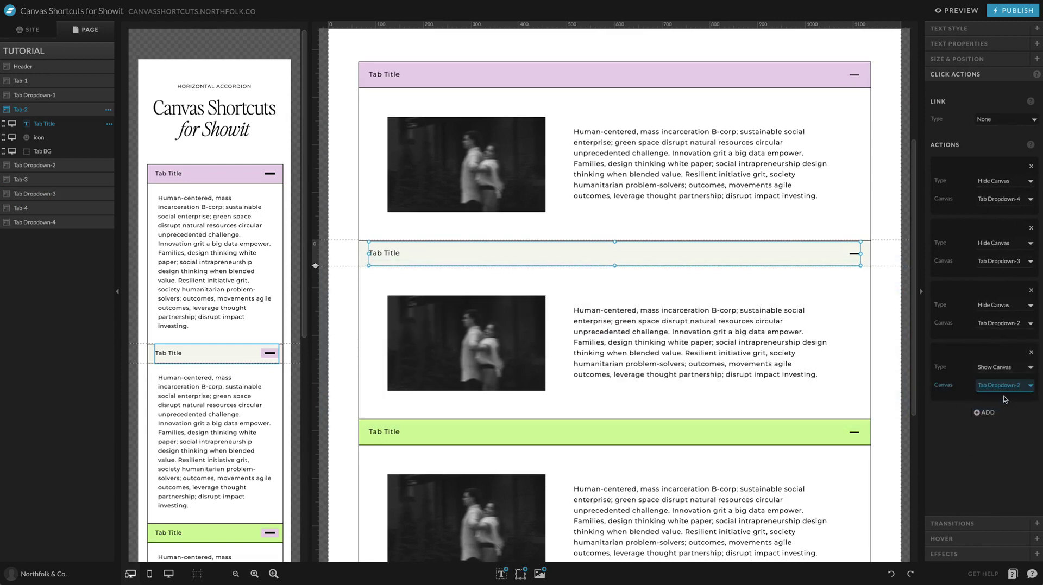
{"action": "left_click", "coordinate": [997, 321]}
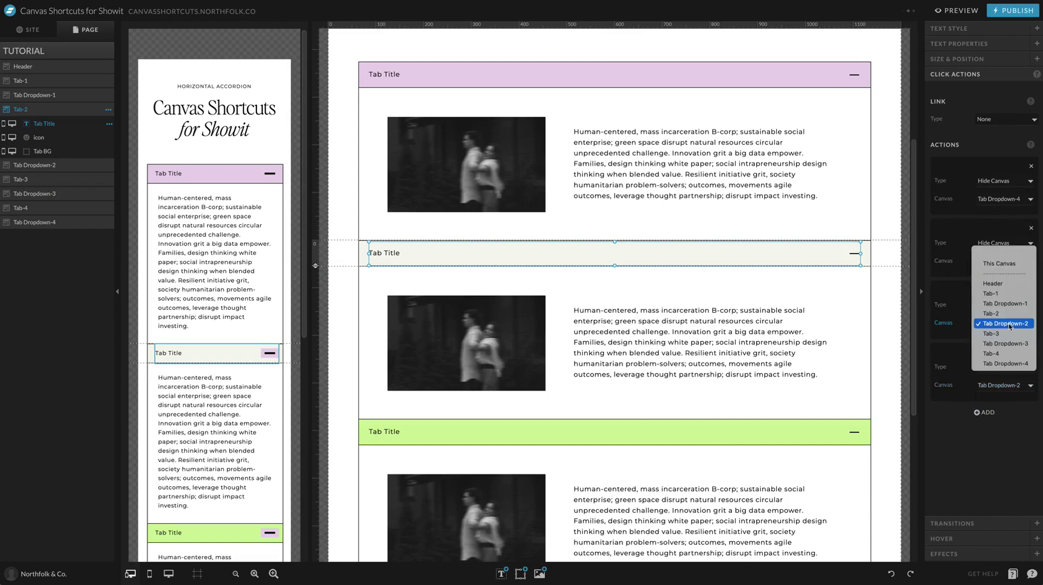
{"action": "left_click", "coordinate": [977, 341]}
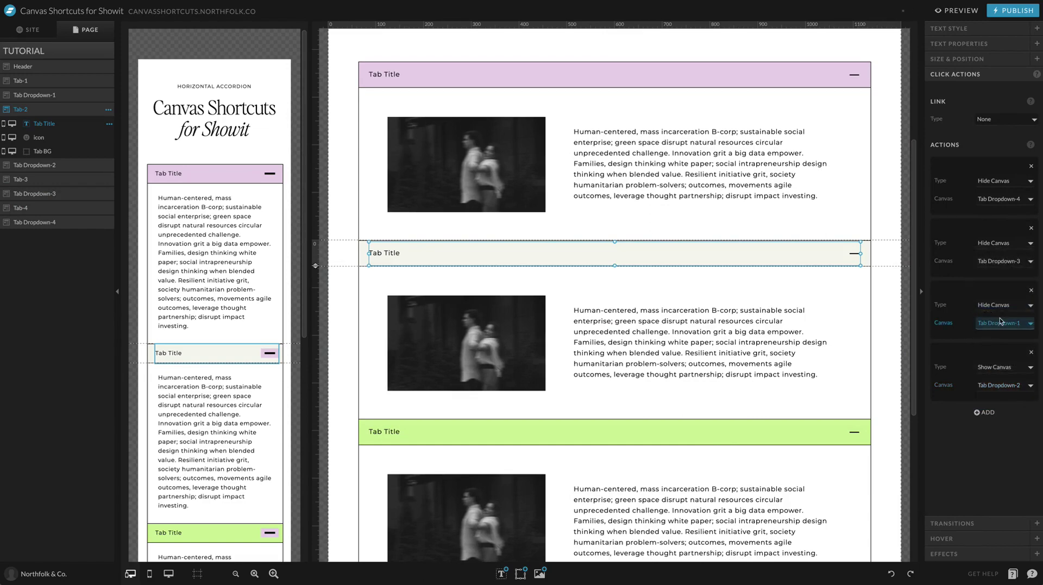
Step: Set the Tab-3 title's click actions to show Tab Dropdown-3 and hide Tab Dropdown-2 and Tab Dropdown-1
{"action": "scroll", "coordinate": [740, 407], "scroll_direction": "down", "scroll_amount": 6}
{"action": "scroll", "coordinate": [740, 370], "scroll_direction": "up", "scroll_amount": 4}
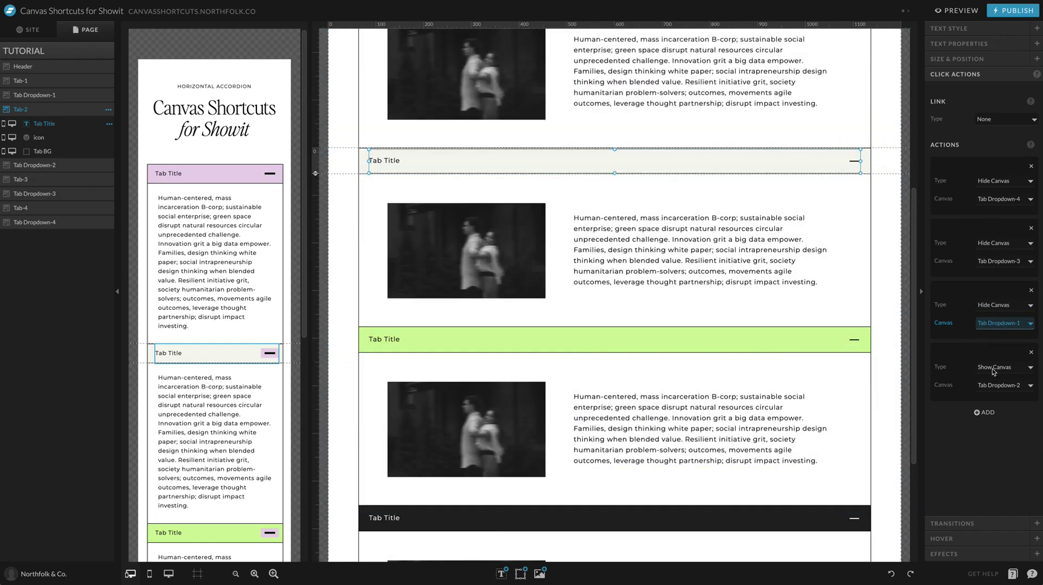
{"action": "left_click", "coordinate": [507, 428]}
{"action": "scroll", "coordinate": [848, 318], "scroll_direction": "down", "scroll_amount": 1}
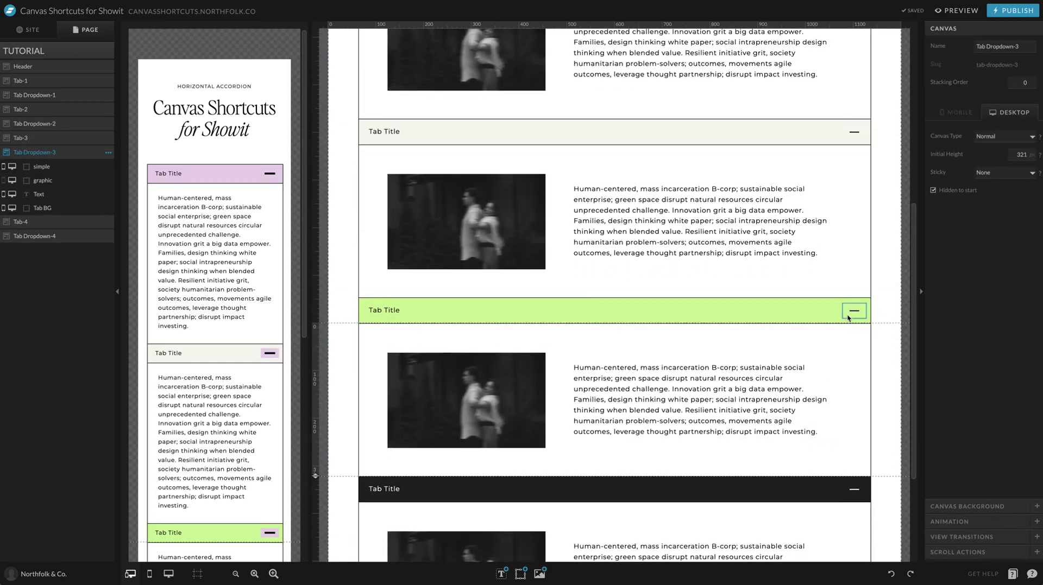
{"action": "left_click", "coordinate": [645, 317]}
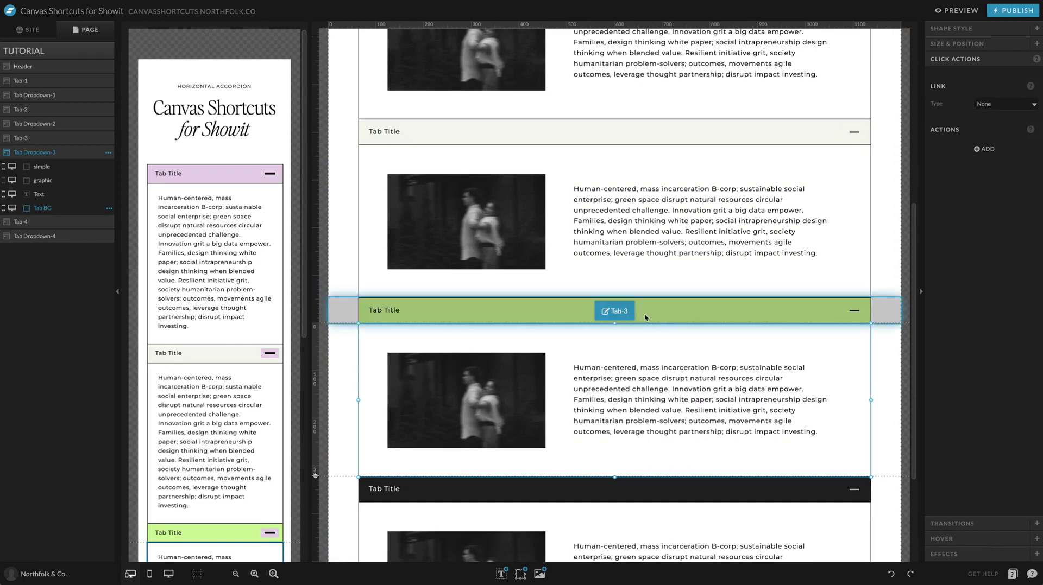
{"action": "left_click", "coordinate": [646, 316]}
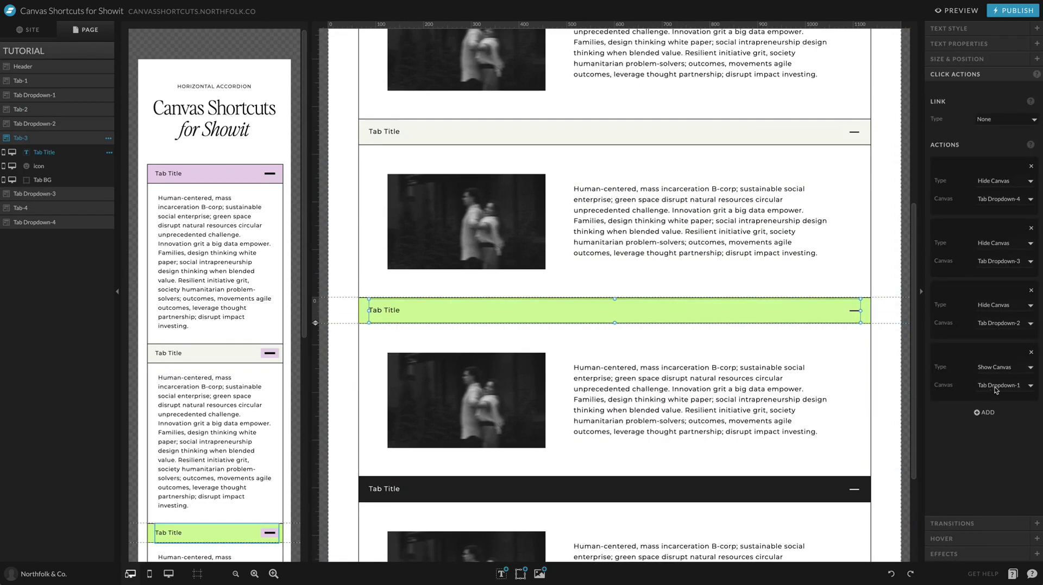
{"action": "left_click", "coordinate": [996, 386]}
{"action": "left_click", "coordinate": [1002, 426]}
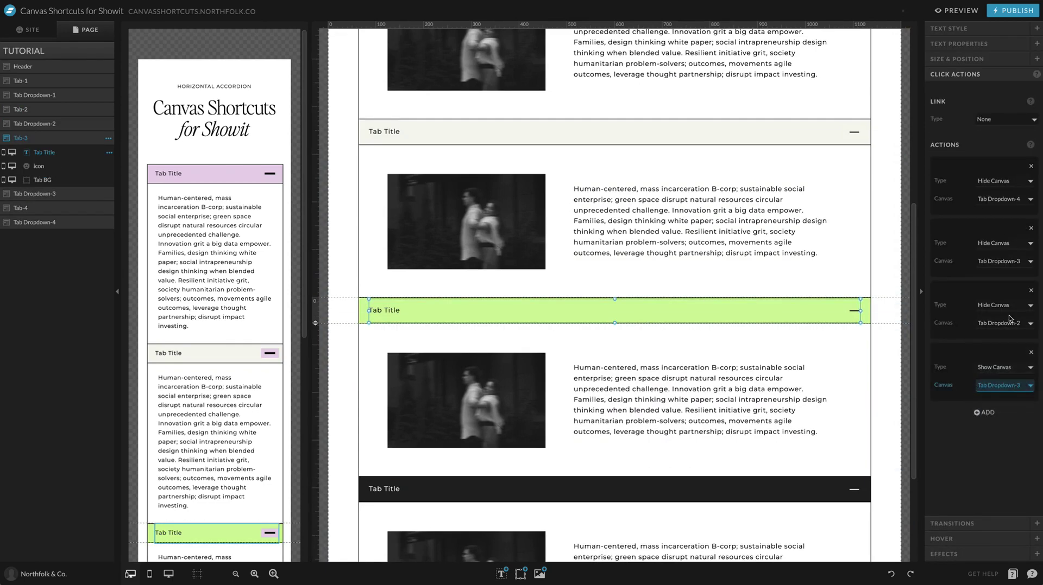
{"action": "left_click", "coordinate": [998, 261]}
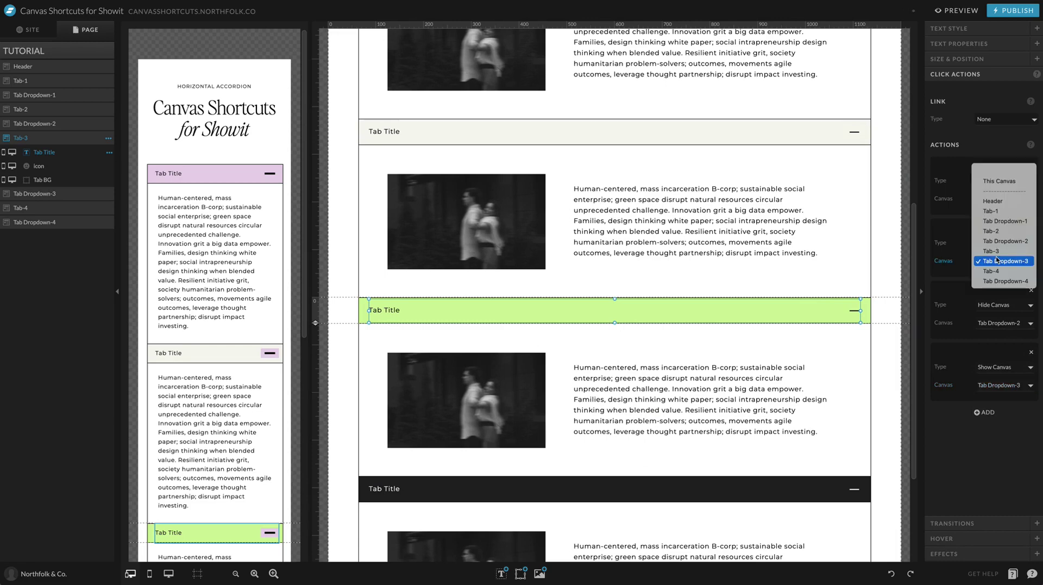
{"action": "left_click", "coordinate": [999, 241]}
{"action": "left_click", "coordinate": [1000, 323]}
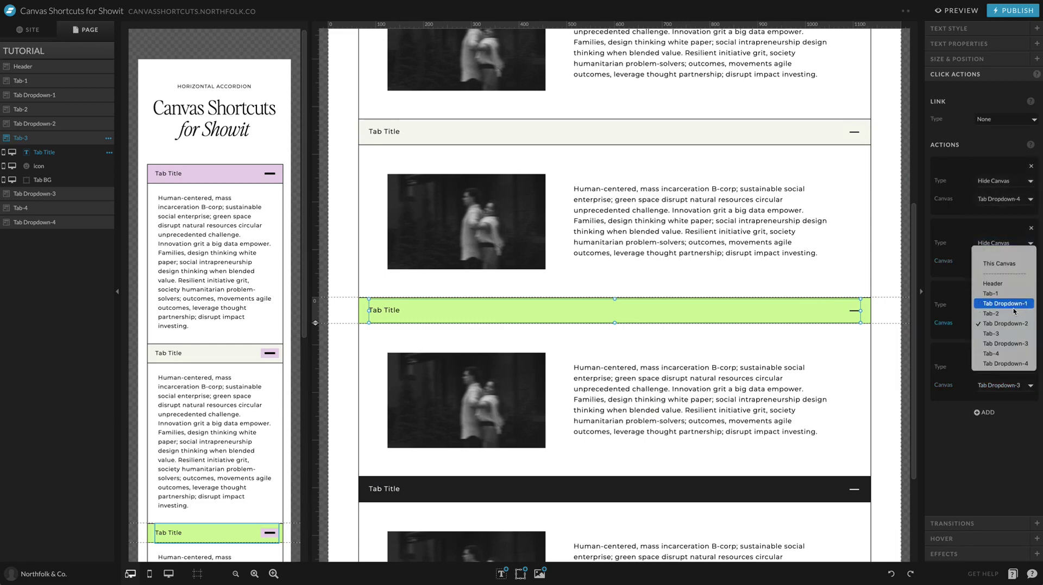
{"action": "left_click", "coordinate": [1013, 312]}
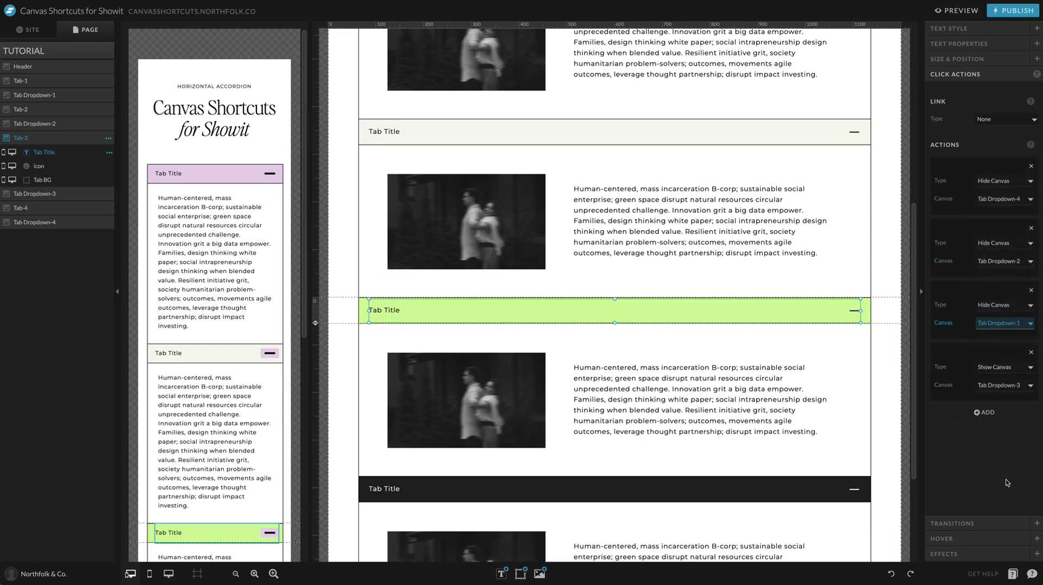
Step: Set the Tab-4 title's click actions to show Tab Dropdown-4 and hide Tab Dropdown-1, Tab Dropdown-2 and Tab Dropdown-3
{"action": "scroll", "coordinate": [699, 379], "scroll_direction": "down", "scroll_amount": 3}
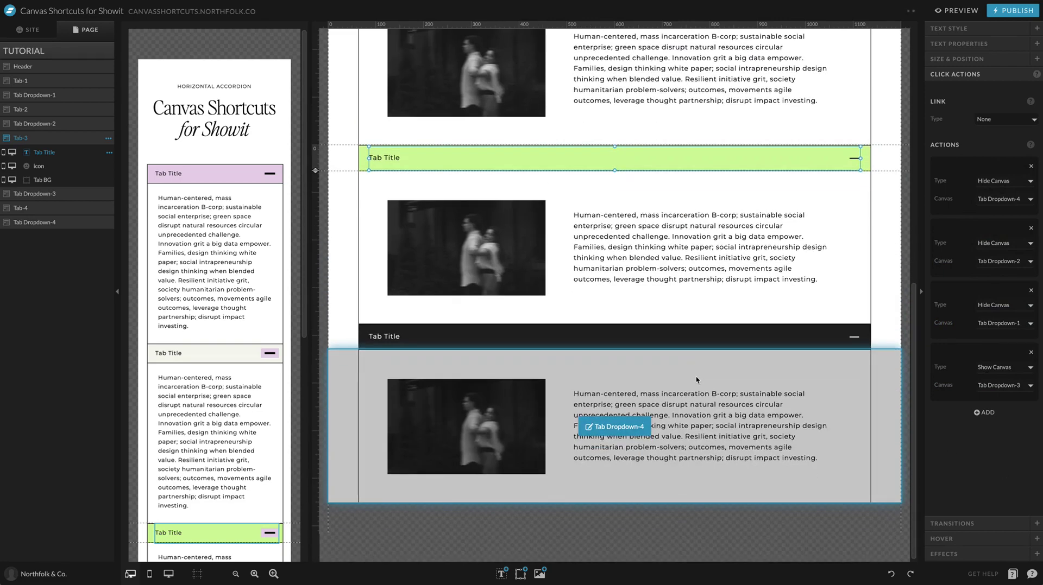
{"action": "left_click", "coordinate": [733, 336]}
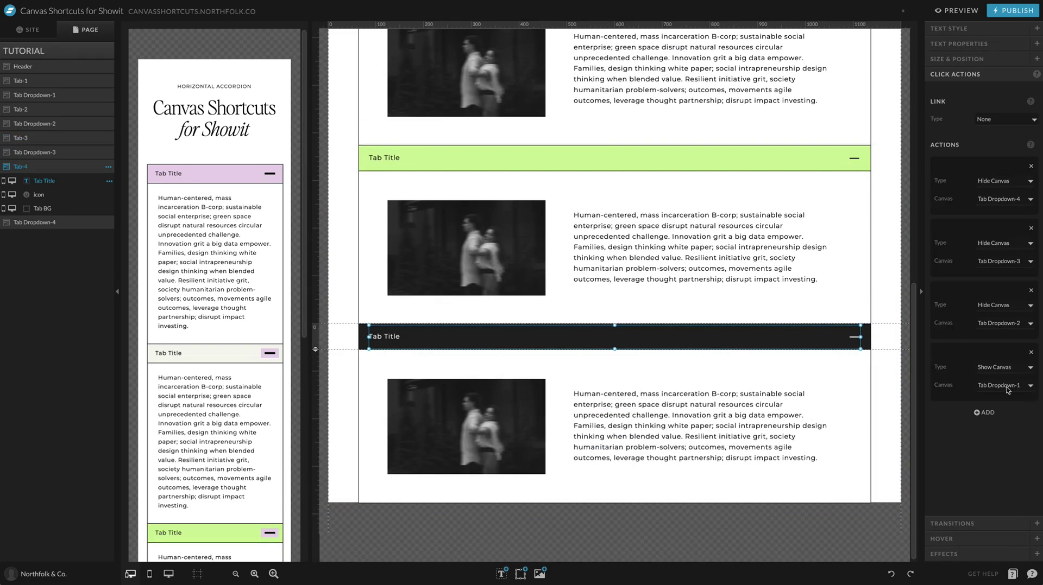
{"action": "left_click", "coordinate": [1007, 388]}
{"action": "left_click", "coordinate": [1004, 445]}
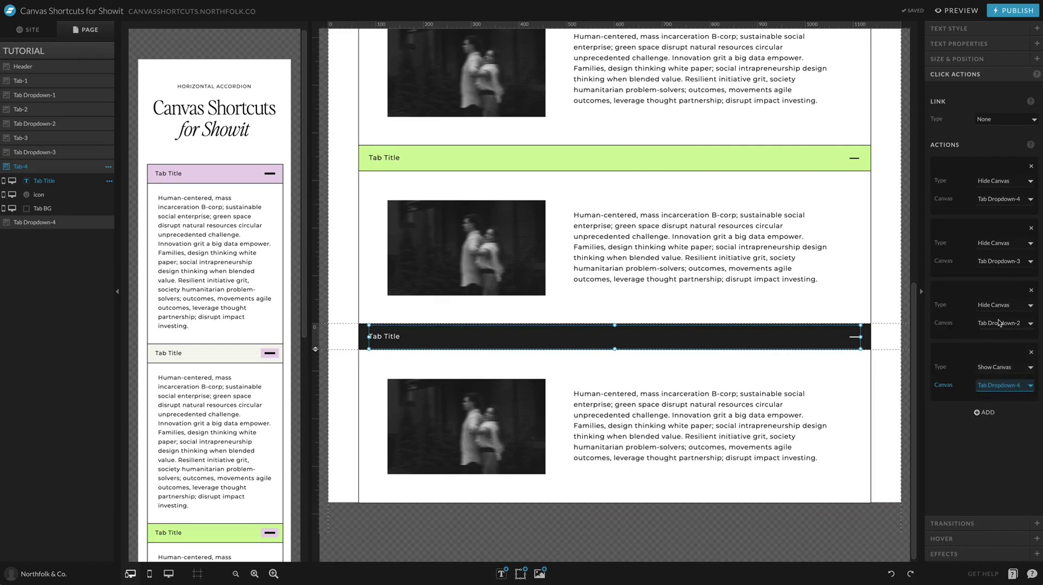
{"action": "left_click", "coordinate": [1000, 323]}
{"action": "left_click", "coordinate": [1003, 304]}
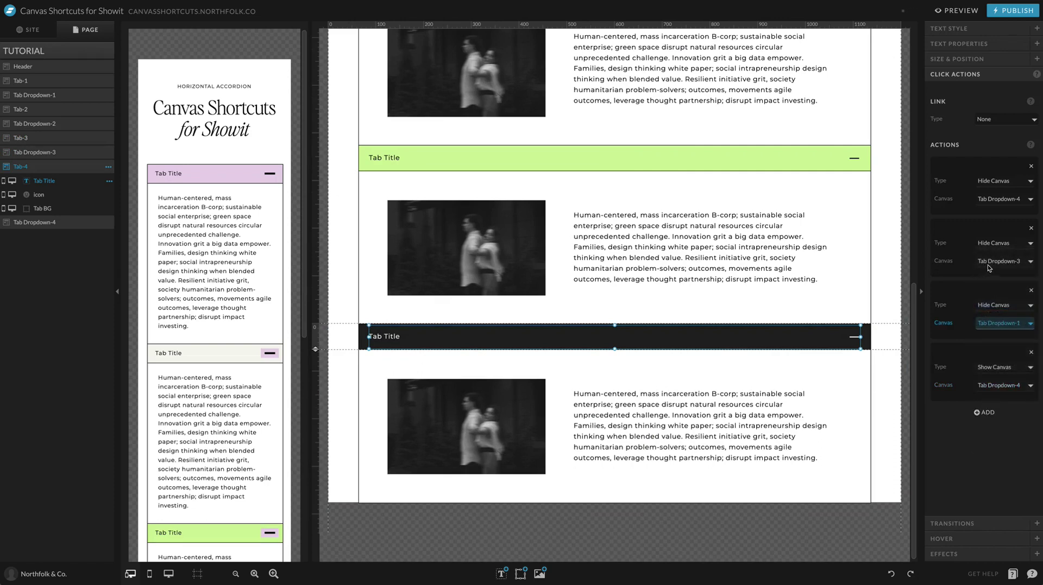
{"action": "left_click", "coordinate": [1002, 260]}
{"action": "left_click", "coordinate": [1005, 241]}
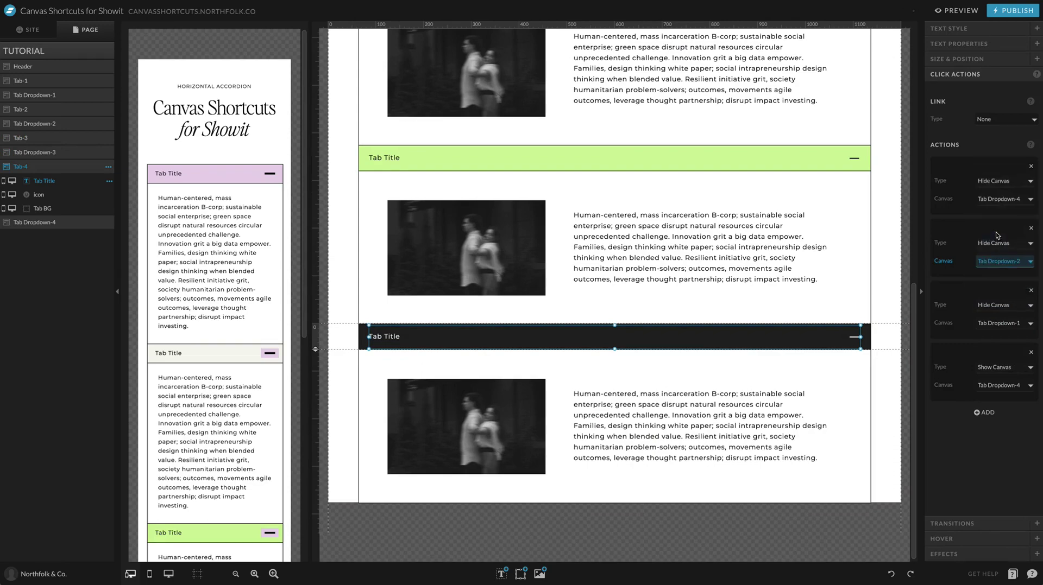
{"action": "left_click", "coordinate": [1000, 199]}
{"action": "left_click", "coordinate": [1005, 179]}
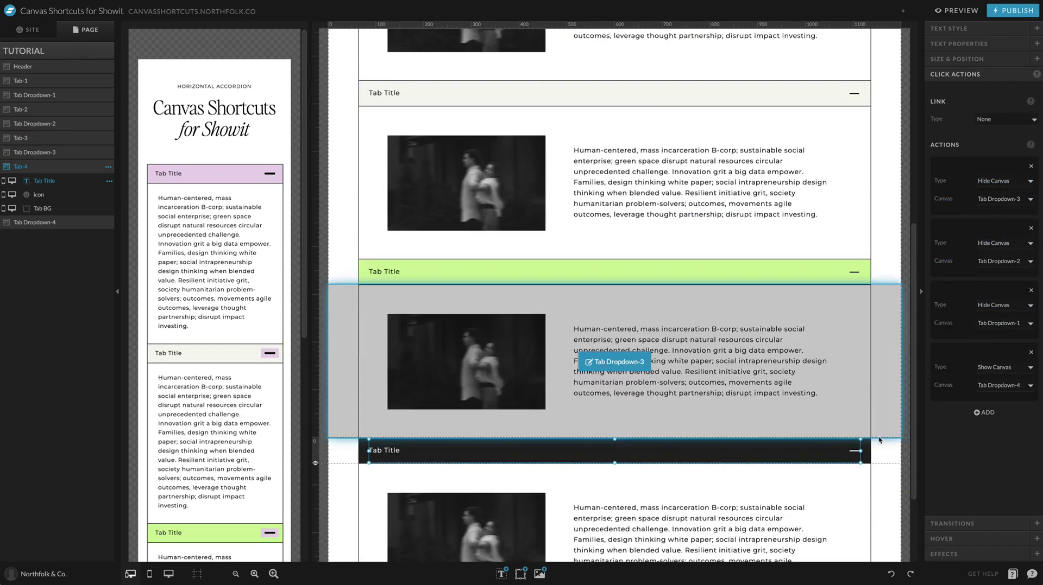
Step: Preview the page on desktop, open each of the four tabs in turn to test the accordion, and close the preview
{"action": "left_click", "coordinate": [879, 440]}
{"action": "scroll", "coordinate": [761, 380], "scroll_direction": "down", "scroll_amount": 2}
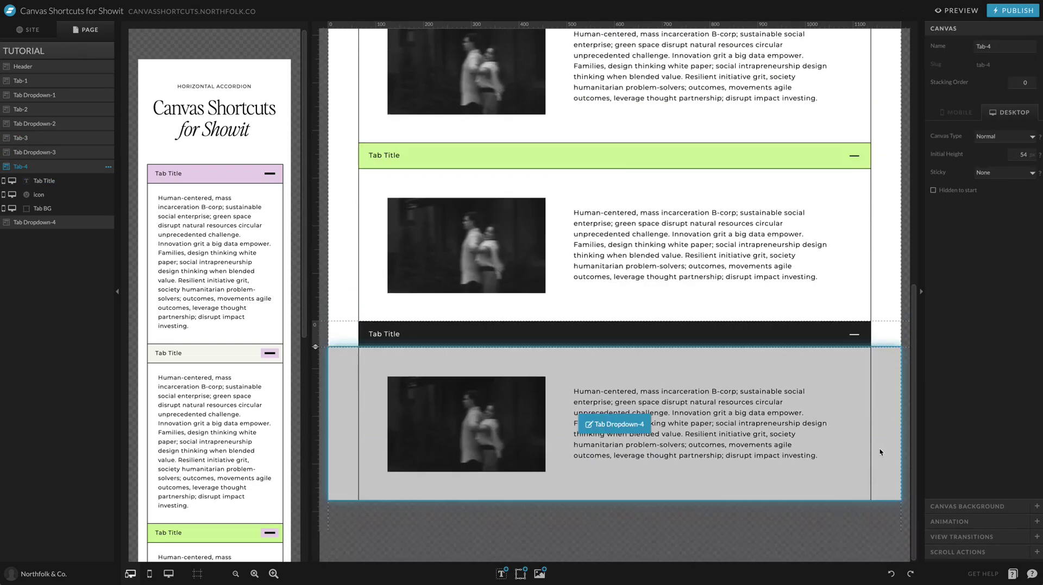
{"action": "key", "text": "ctrl+p"}
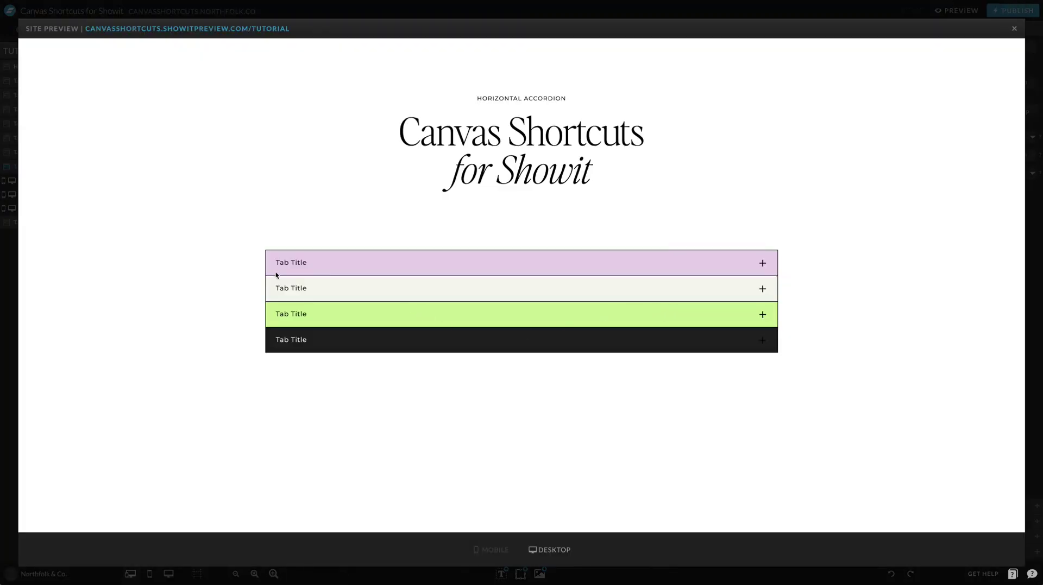
{"action": "left_click", "coordinate": [744, 265]}
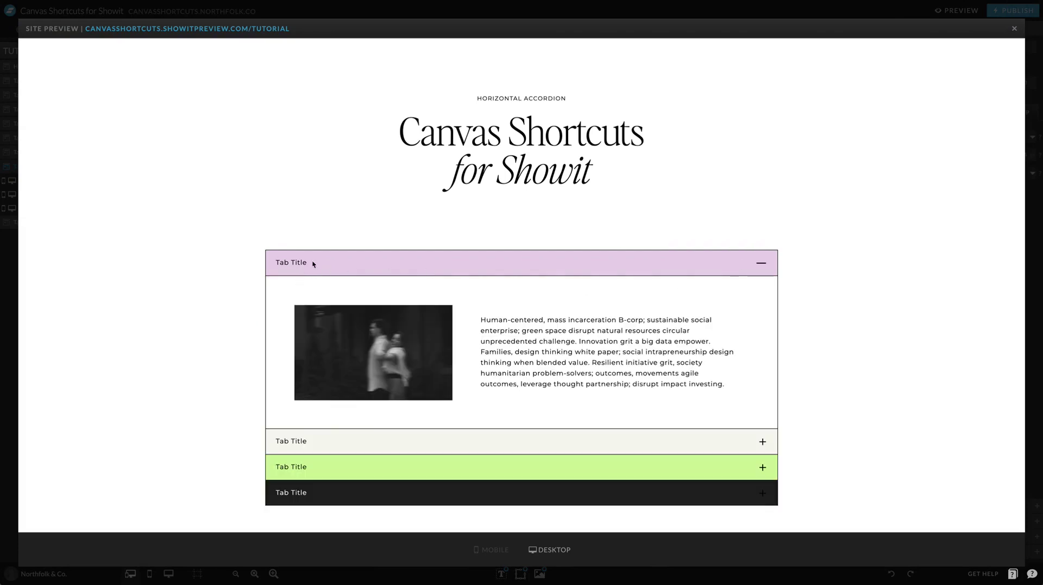
{"action": "left_click", "coordinate": [396, 446]}
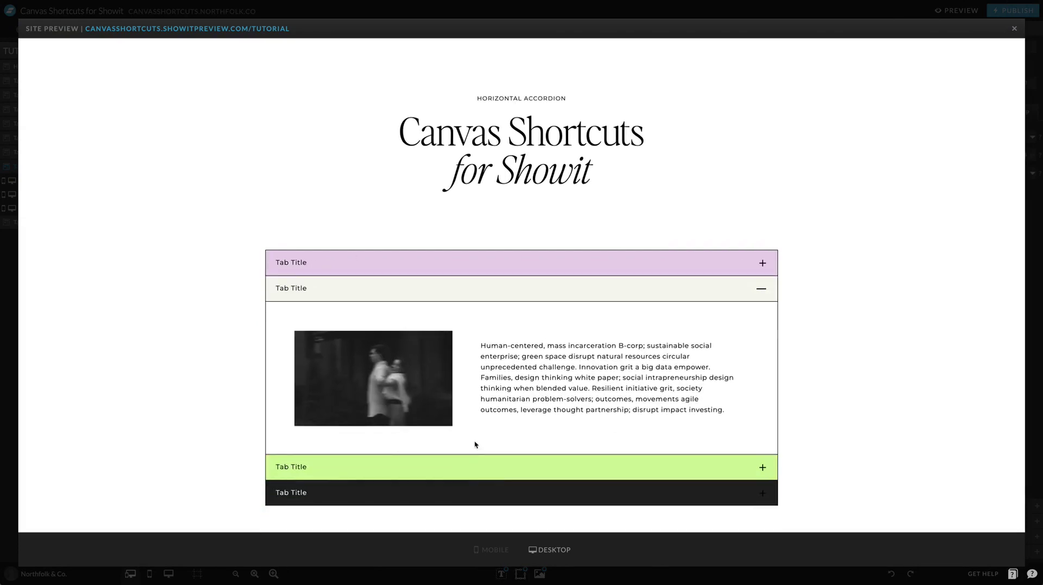
{"action": "left_click", "coordinate": [474, 474]}
{"action": "left_click", "coordinate": [470, 494]}
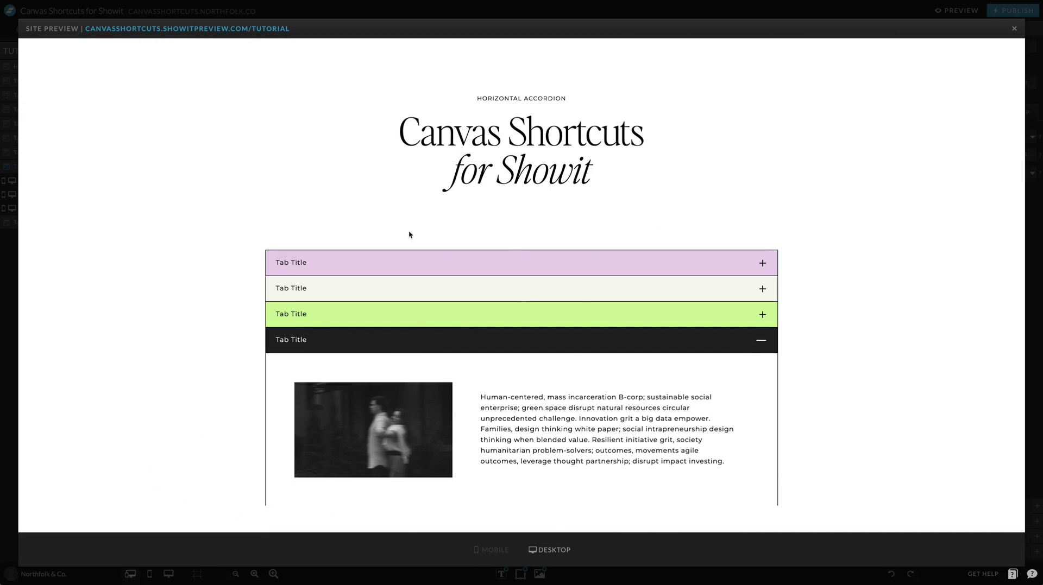
{"action": "left_click", "coordinate": [629, 13]}
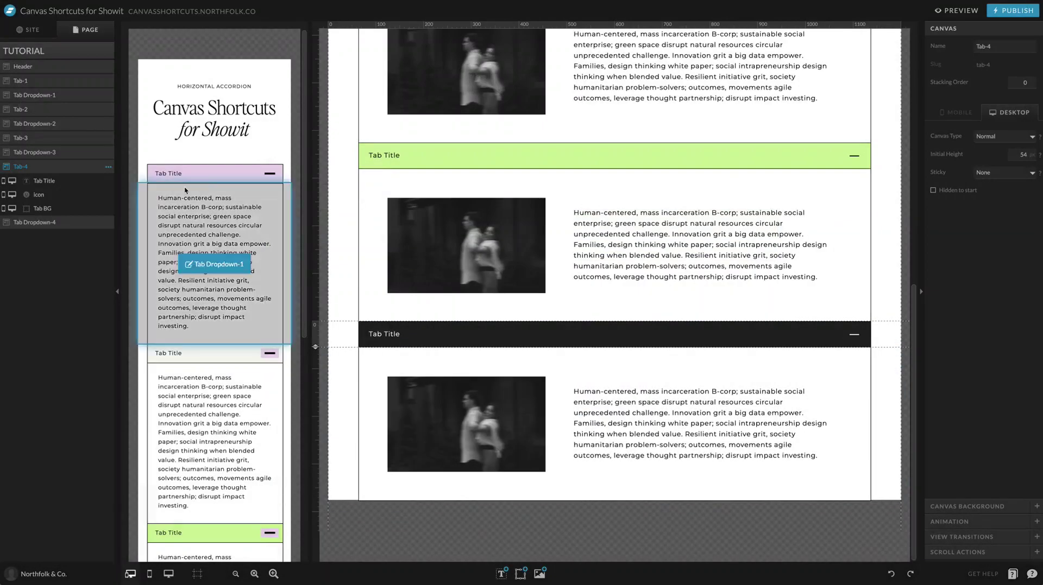
Step: Add a blank canvas to the page below Tab Dropdown-4
{"action": "left_click", "coordinate": [75, 55]}
{"action": "left_click", "coordinate": [108, 50]}
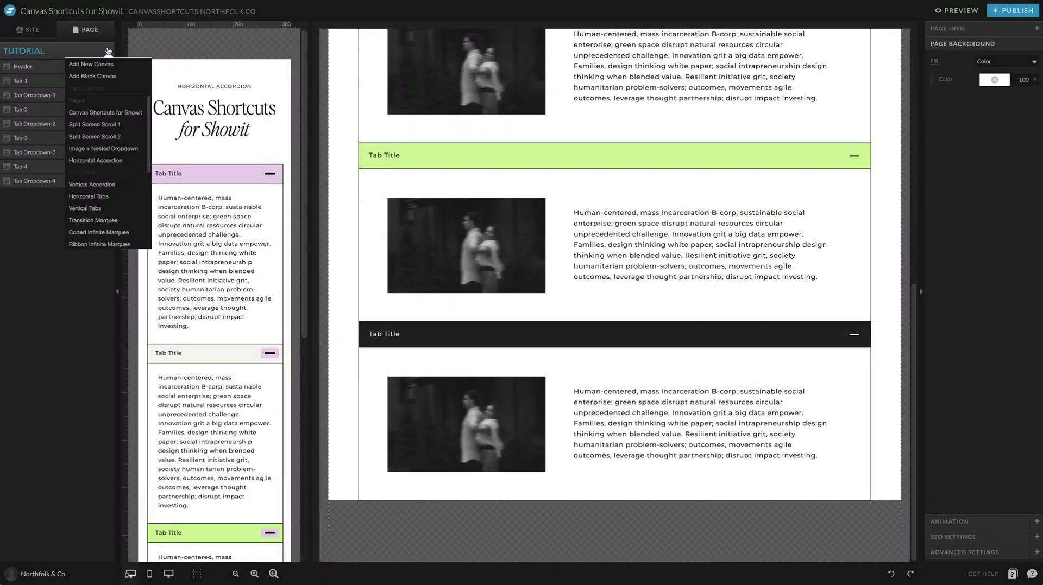
{"action": "left_click", "coordinate": [94, 81]}
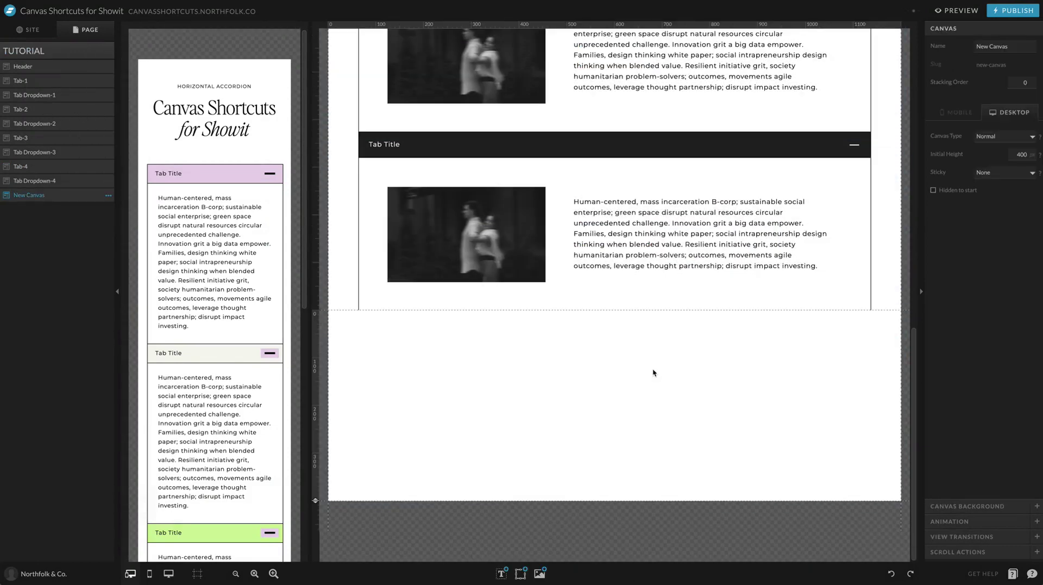
Step: Copy Tab Dropdown-4's Tab BG rectangle into the new blank canvas and move it down to about Y 250
{"action": "left_click", "coordinate": [368, 161]}
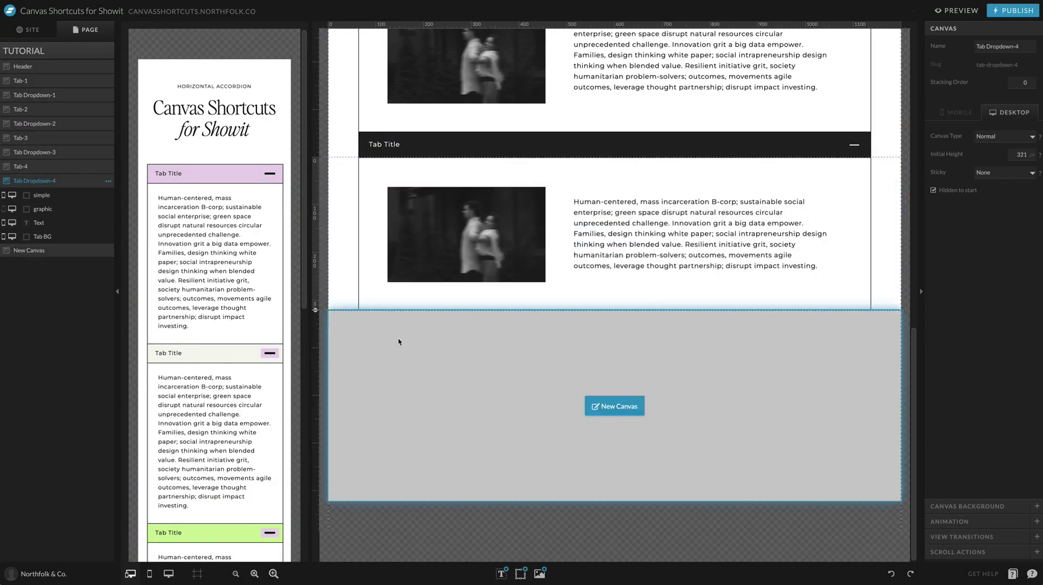
{"action": "left_click", "coordinate": [392, 156]}
{"action": "left_click", "coordinate": [372, 173]}
{"action": "left_click", "coordinate": [398, 296]}
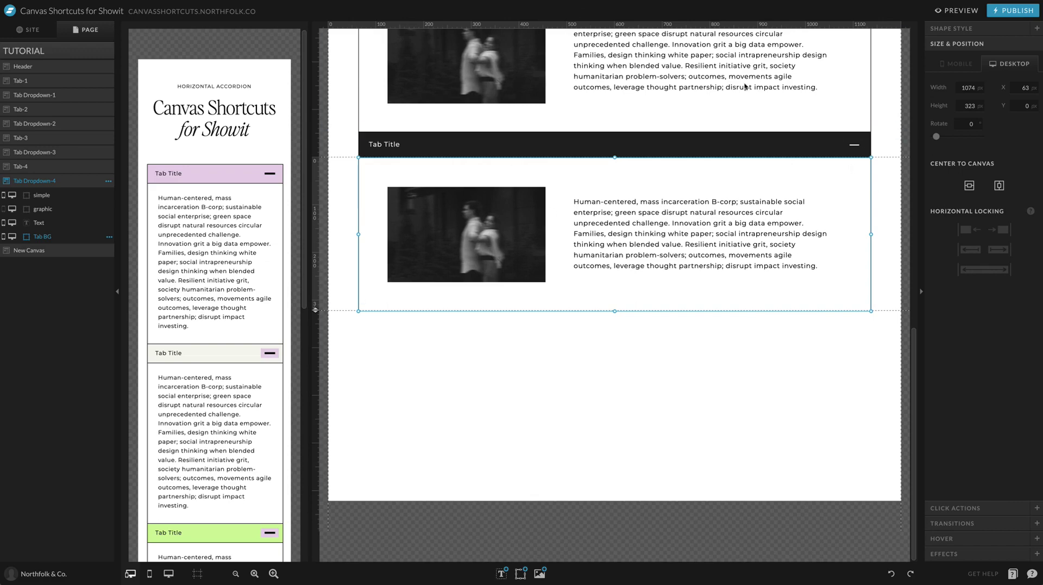
{"action": "left_click", "coordinate": [711, 386]}
{"action": "key", "text": "ctrl+v"}
{"action": "left_click_drag", "start_coordinate": [615, 363], "coordinate": [600, 481]}
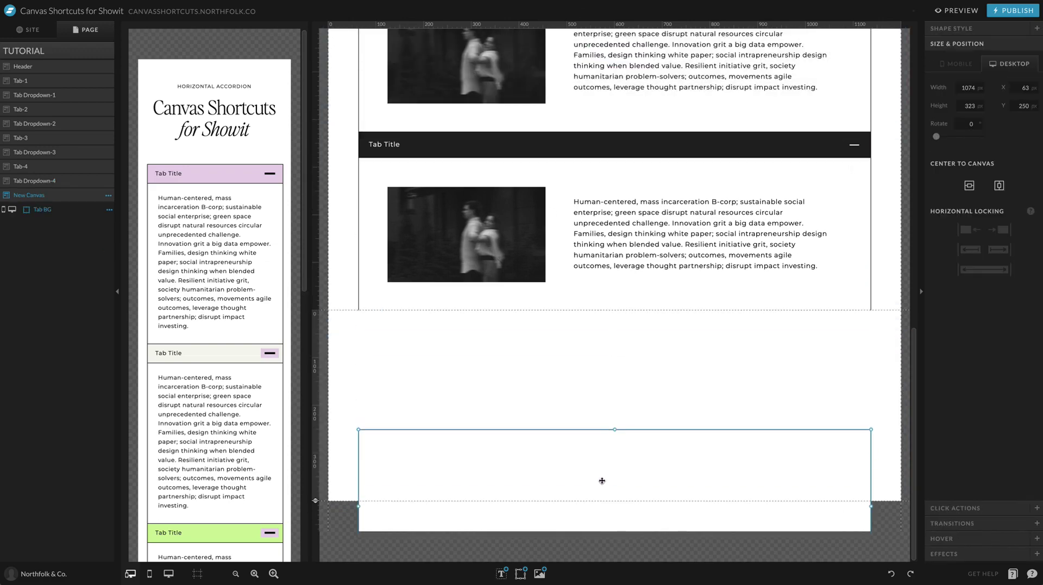
{"action": "left_click", "coordinate": [656, 391]}
{"action": "mouse_move", "coordinate": [503, 568]}
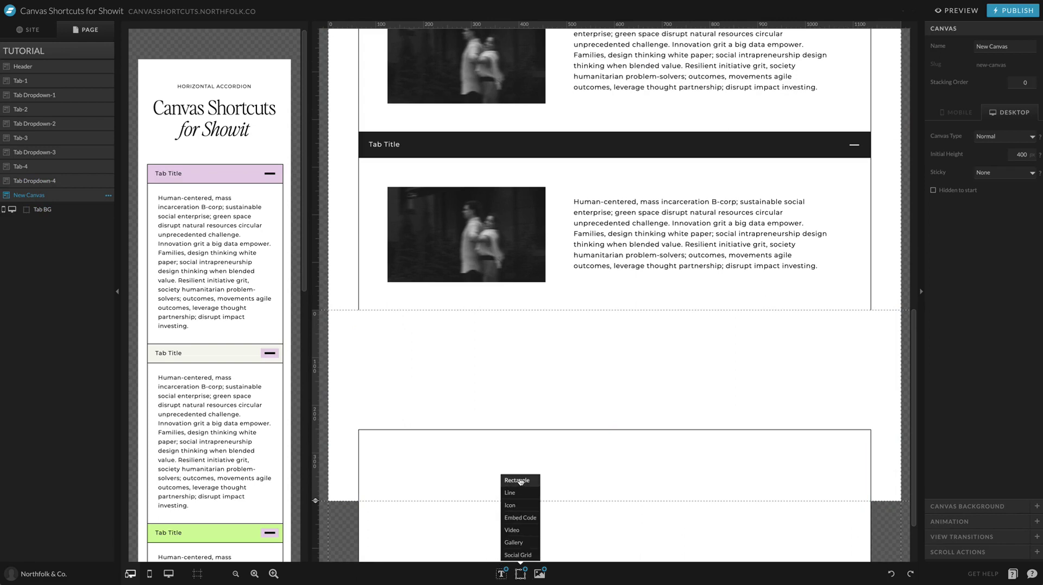
{"action": "left_click", "coordinate": [520, 481]}
{"action": "key", "text": "Delete"}
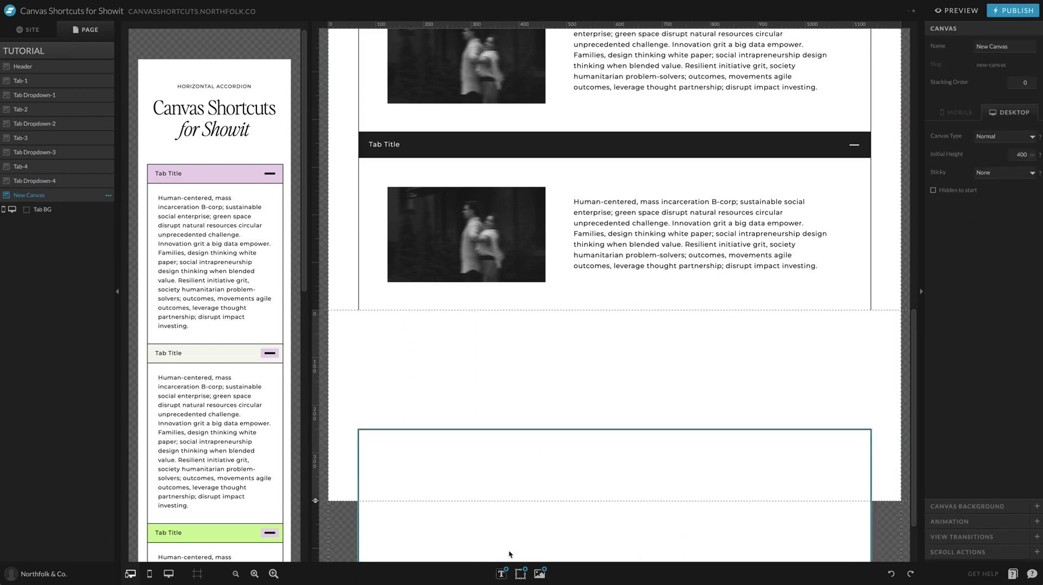
Step: Add a line to the new blank canvas and set its desktop thickness to 1 px
{"action": "mouse_move", "coordinate": [520, 573]}
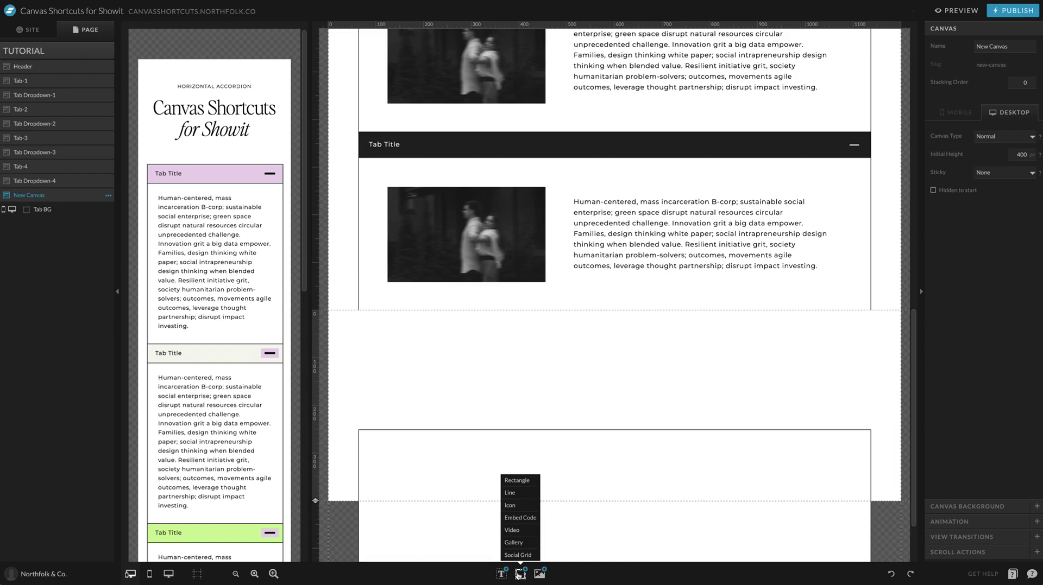
{"action": "left_click", "coordinate": [523, 496]}
{"action": "left_click", "coordinate": [979, 108]}
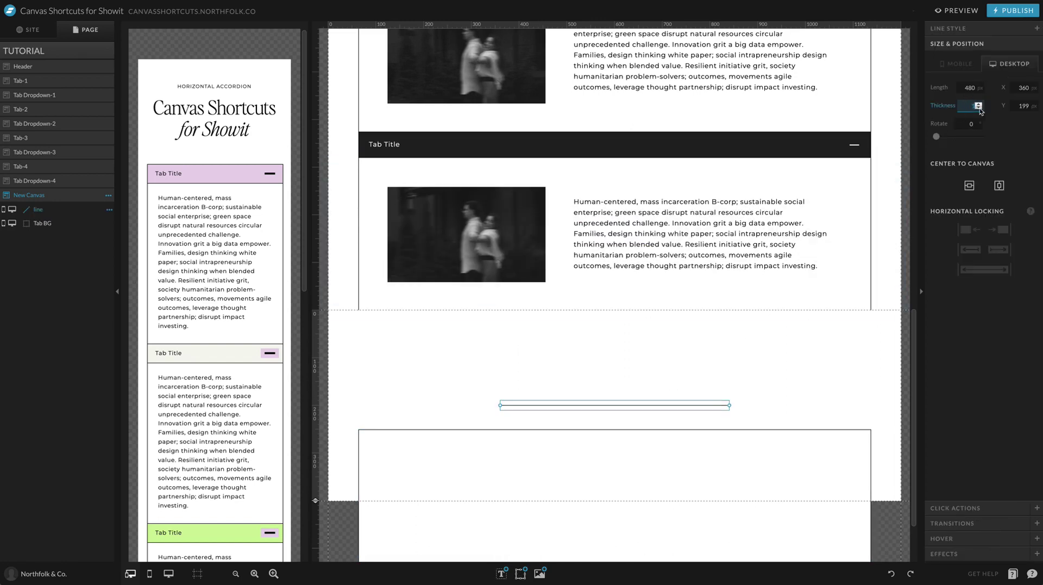
Step: Align the line to the left edge of the copied Tab BG rectangle, match their widths, and delete that rectangle
{"action": "left_click_drag", "start_coordinate": [699, 368], "coordinate": [579, 477]}
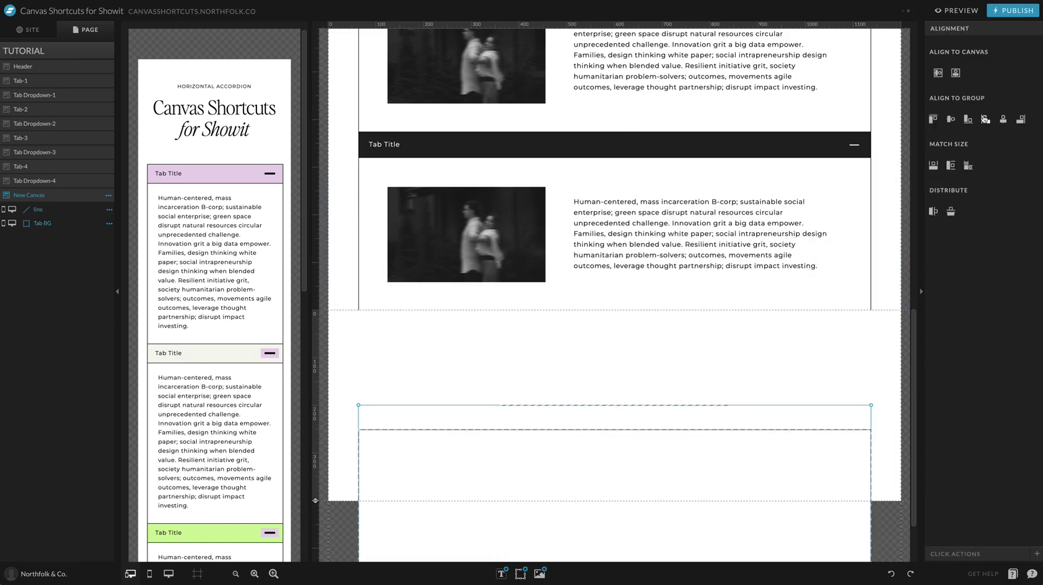
{"action": "left_click", "coordinate": [985, 119]}
{"action": "left_click", "coordinate": [935, 165]}
{"action": "left_click", "coordinate": [887, 418]}
{"action": "left_click", "coordinate": [834, 451]}
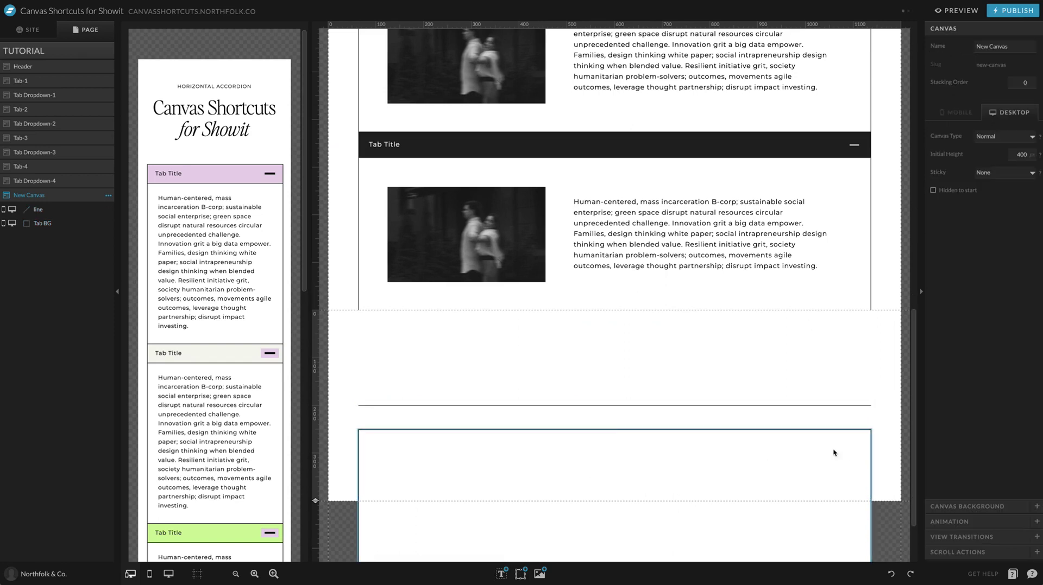
{"action": "key", "text": "Delete"}
Step: In the mobile layout, move the line to X 18, Y 0 and stretch it to a length of about 287 px
{"action": "left_click", "coordinate": [589, 405]}
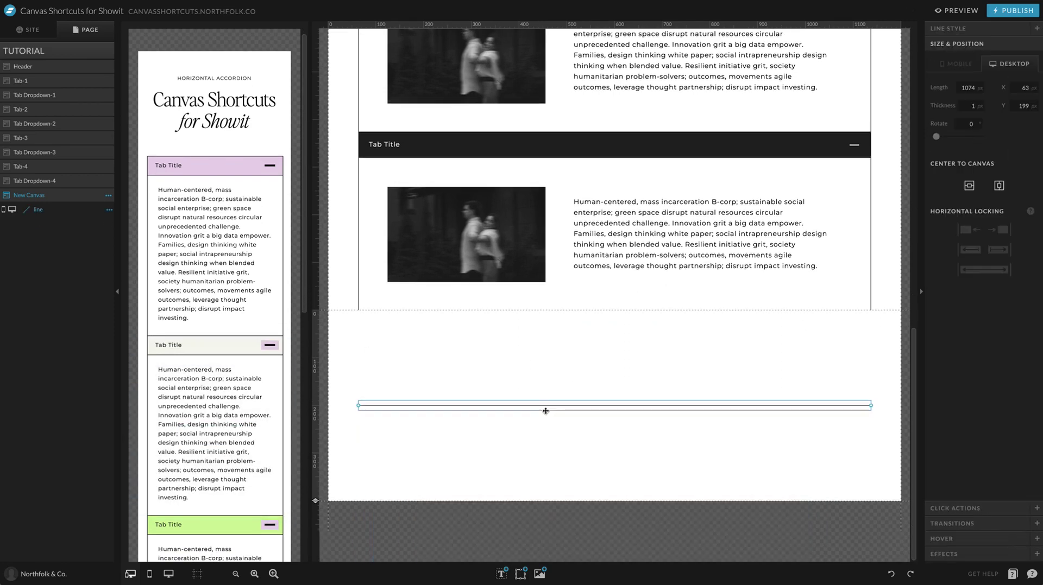
{"action": "scroll", "coordinate": [214, 434], "scroll_direction": "down", "scroll_amount": 8}
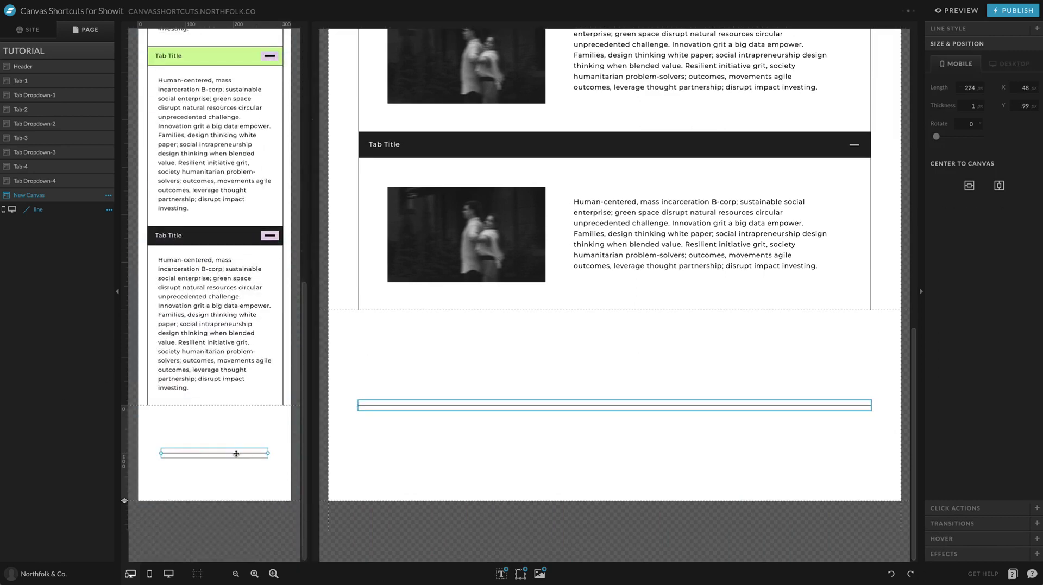
{"action": "left_click_drag", "start_coordinate": [235, 454], "coordinate": [278, 407]}
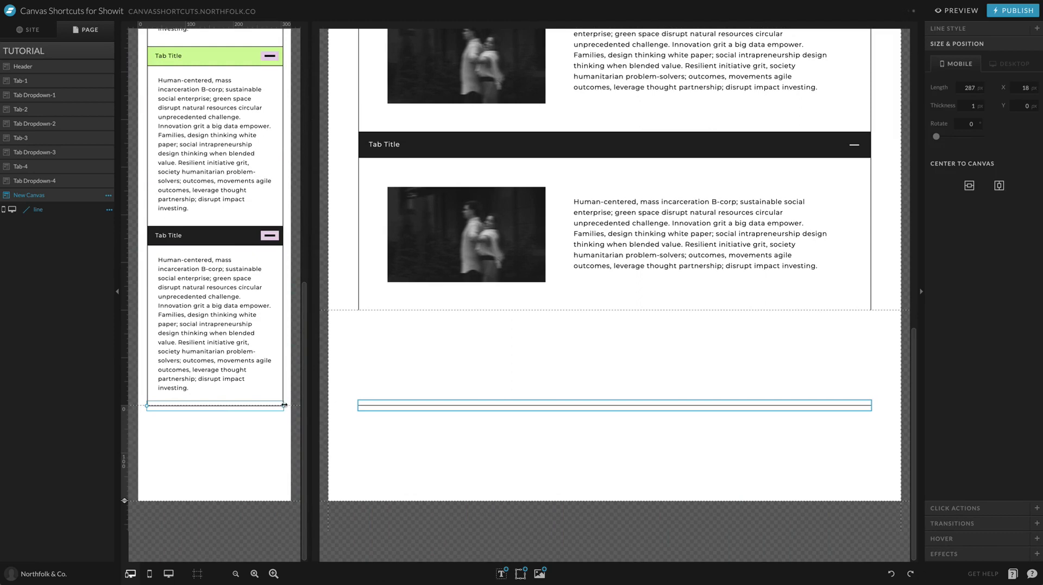
{"action": "left_click", "coordinate": [266, 437]}
{"action": "left_click", "coordinate": [196, 404]}
Step: Set the line's desktop Y position to 0 and reduce the new canvas's desktop height to about 178 px
{"action": "left_click", "coordinate": [535, 403]}
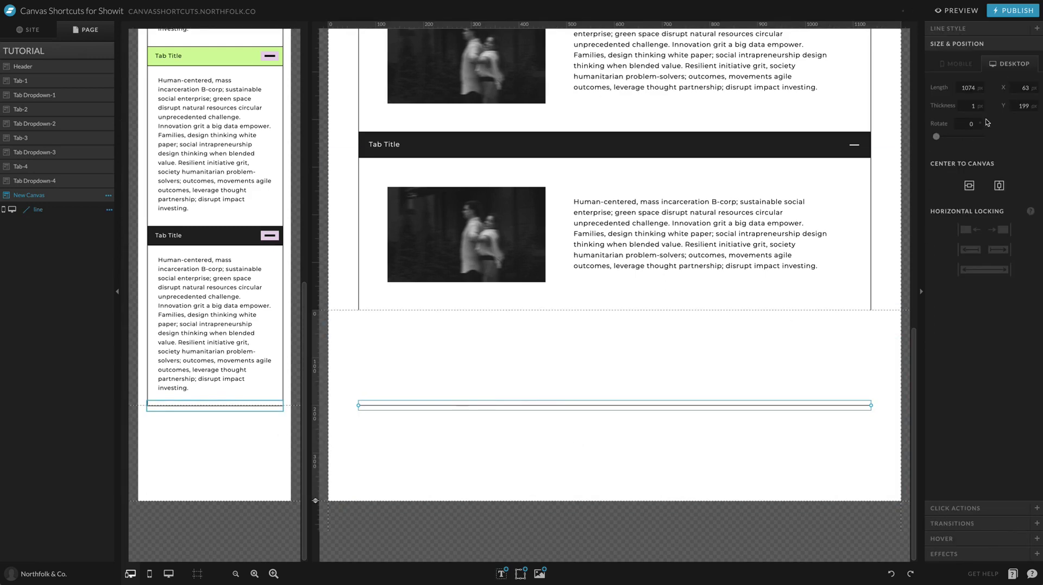
{"action": "double_click", "coordinate": [1025, 106]}
{"action": "type", "text": "0"}
{"action": "key", "text": "Return"}
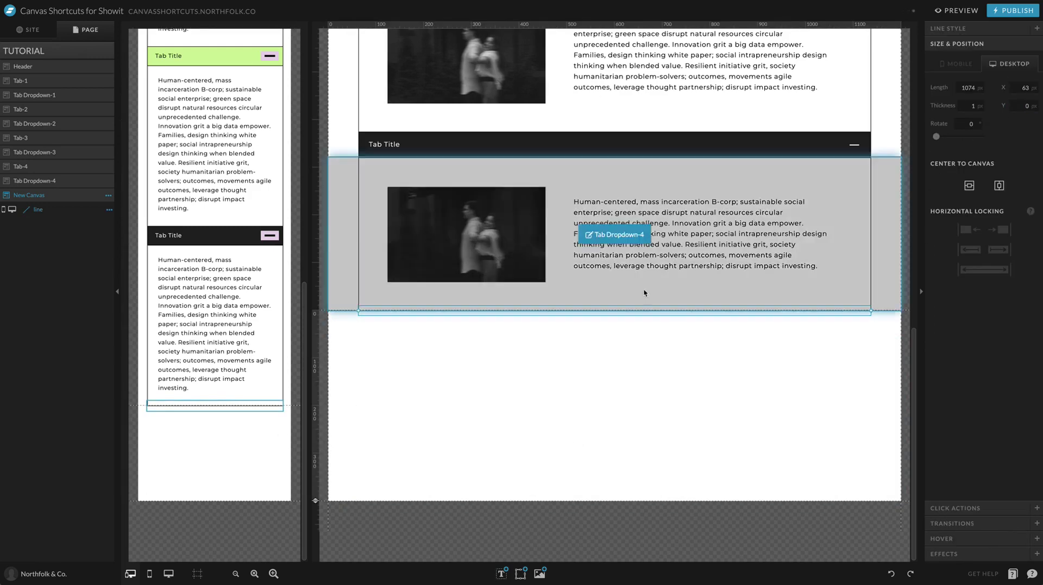
{"action": "left_click", "coordinate": [461, 391]}
{"action": "left_click_drag", "start_coordinate": [316, 501], "coordinate": [319, 395]}
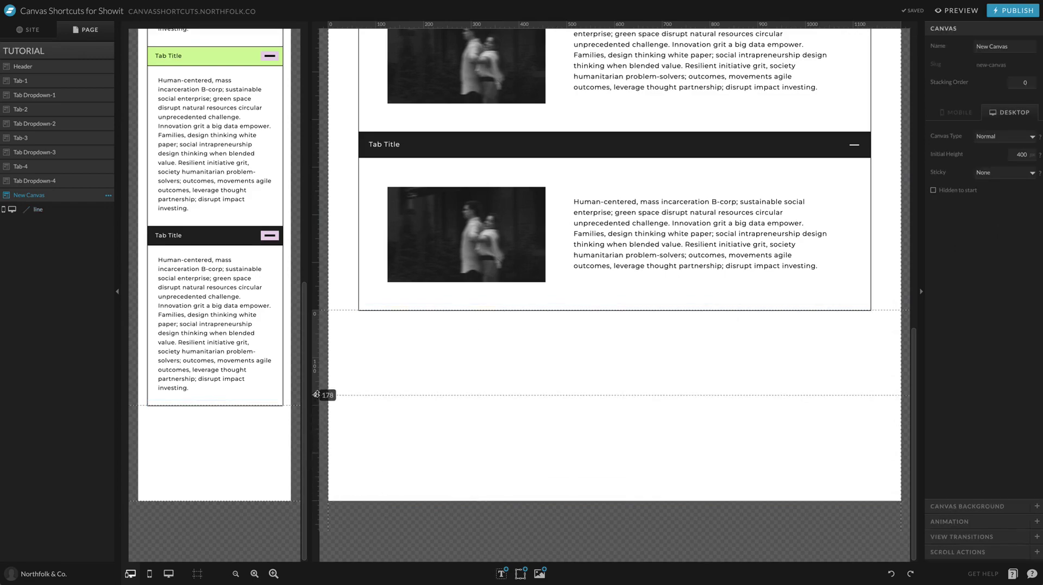
Step: Preview the page on desktop to check the closed accordion, and close the preview
{"action": "left_click", "coordinate": [957, 10]}
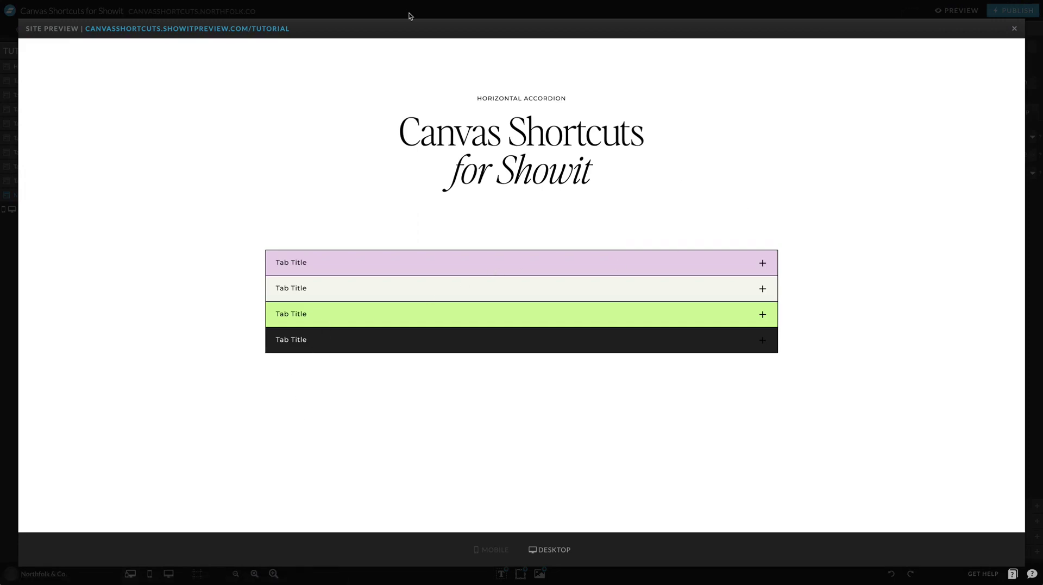
{"action": "key", "text": "Escape"}
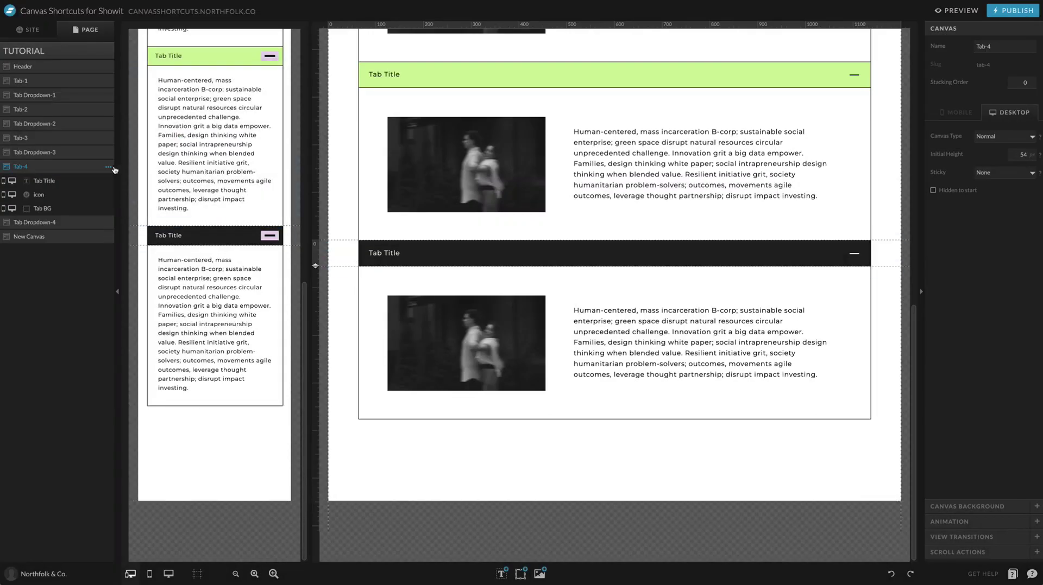
Step: Hide Tab-4 on desktop, test the third and second tabs in the preview, and make Tab-4 visible again
{"action": "left_click", "coordinate": [112, 168]}
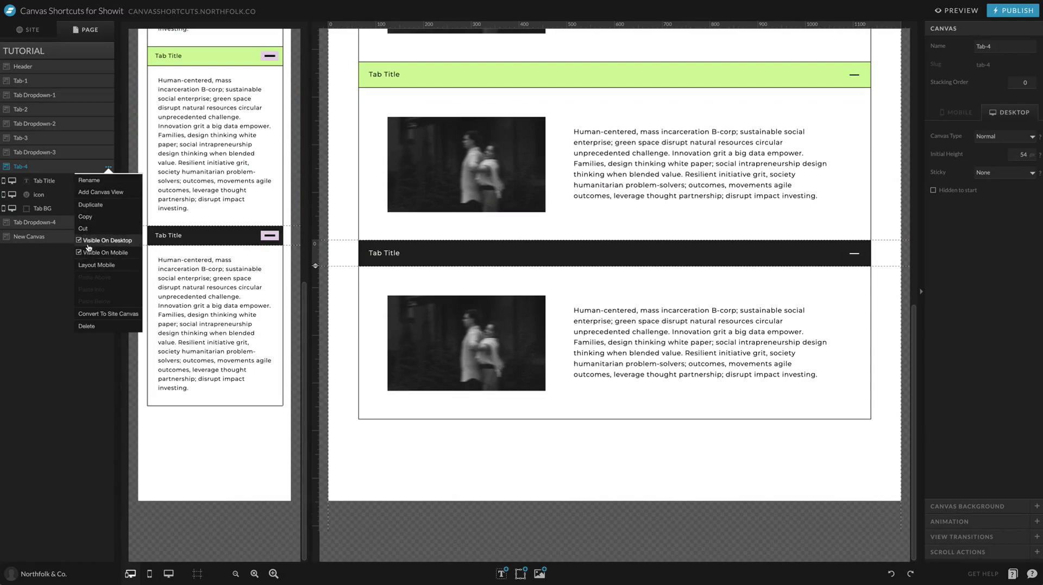
{"action": "left_click", "coordinate": [89, 240]}
{"action": "left_click", "coordinate": [957, 11]}
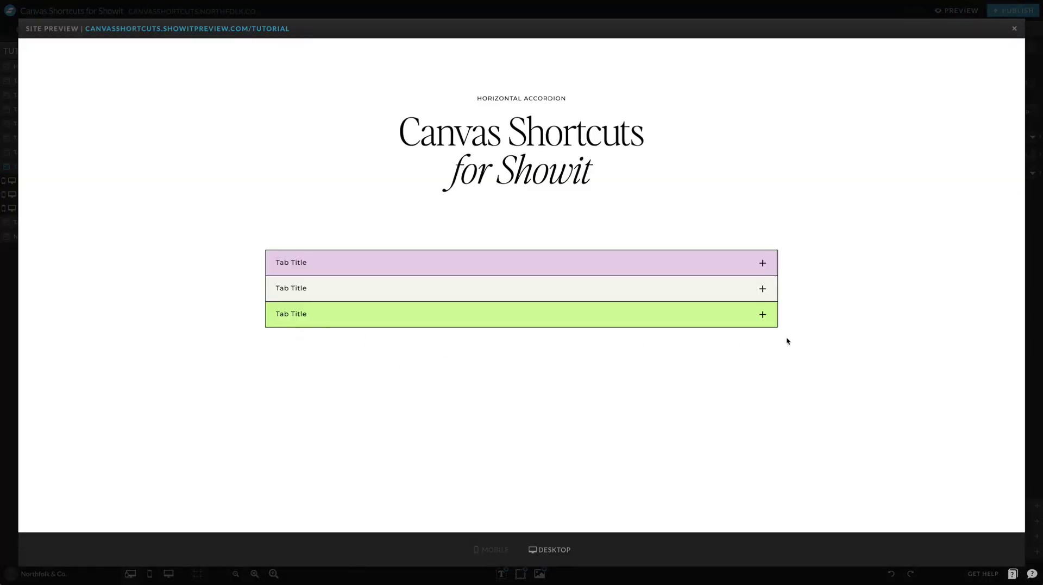
{"action": "left_click", "coordinate": [725, 320]}
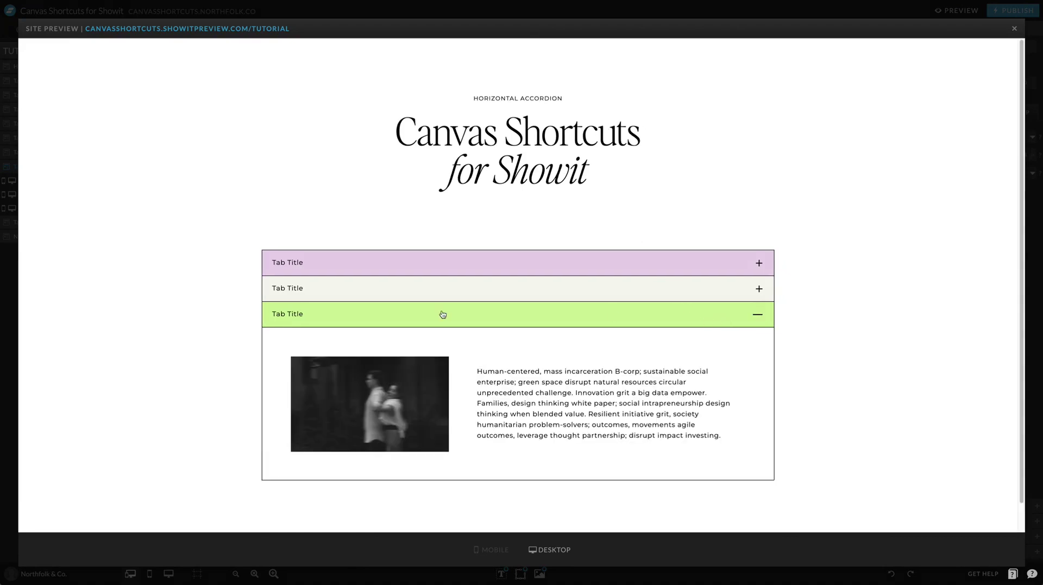
{"action": "left_click", "coordinate": [525, 291]}
{"action": "scroll", "coordinate": [593, 440], "scroll_direction": "down", "scroll_amount": 1}
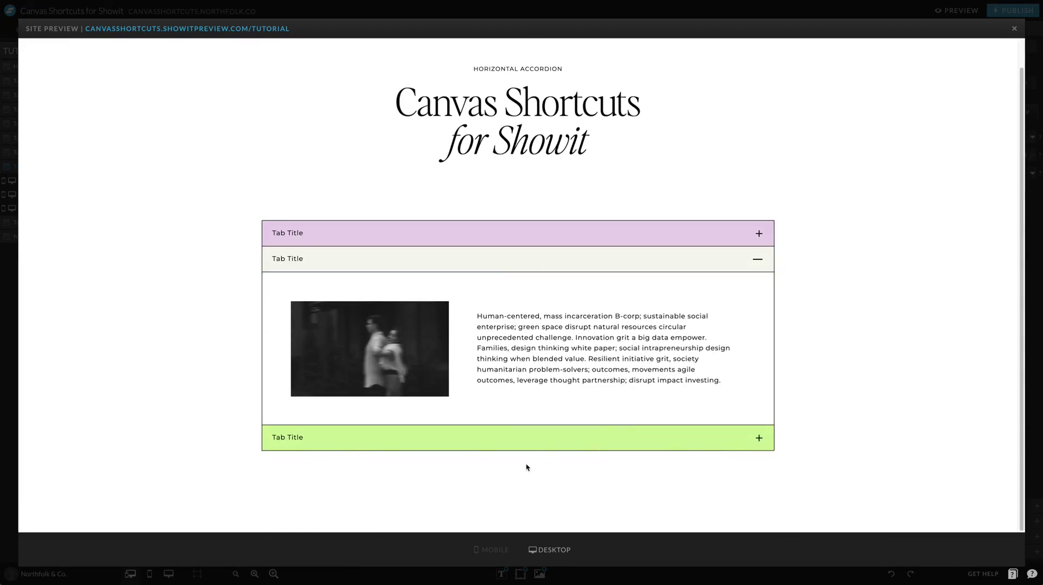
{"action": "left_click", "coordinate": [652, 17]}
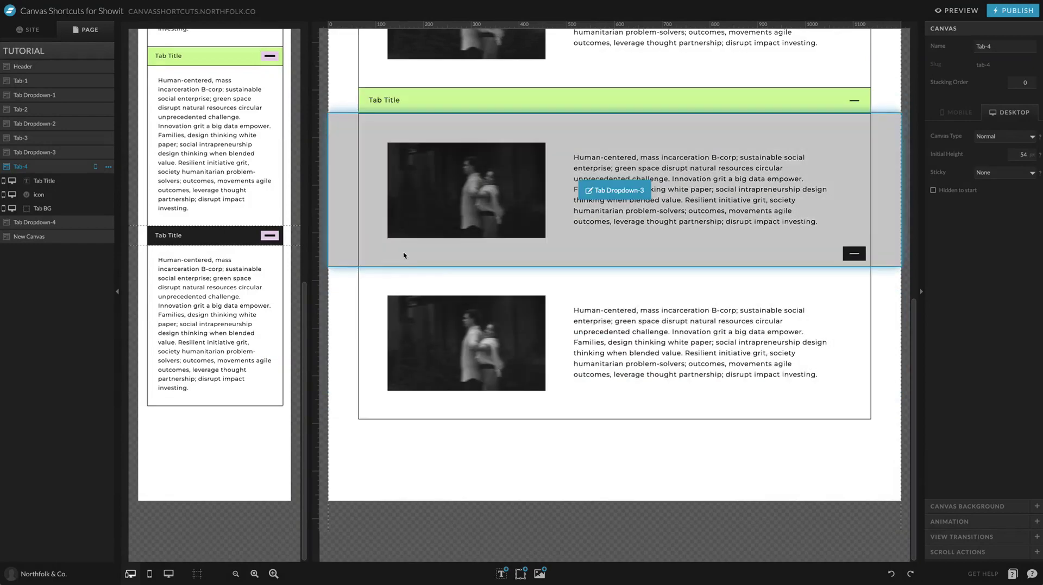
{"action": "left_click", "coordinate": [890, 353]}
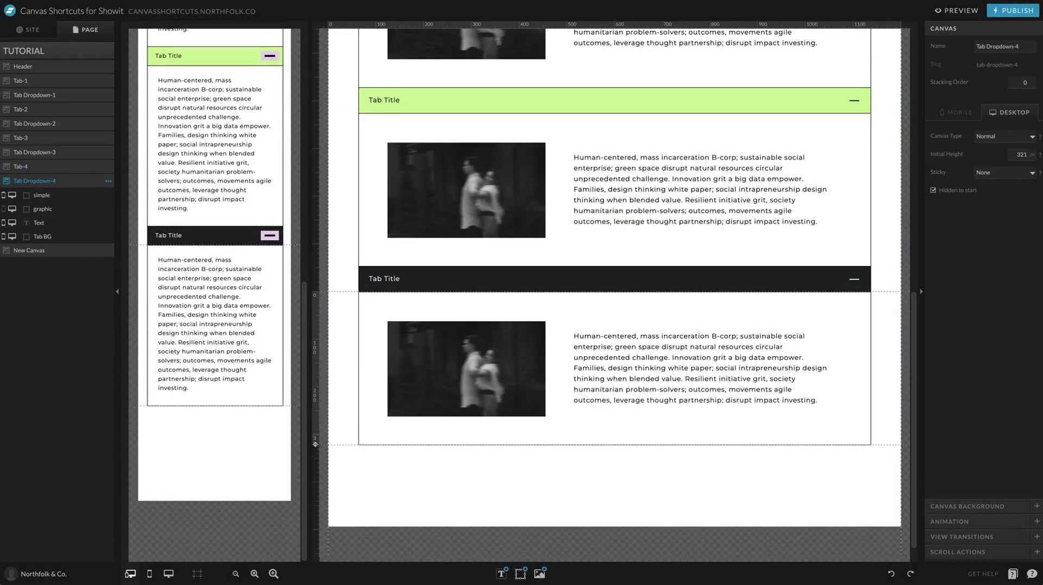
Step: Preview the page on desktop and open the third, second, first and fourth tabs to test the accordion
{"action": "left_click", "coordinate": [951, 11]}
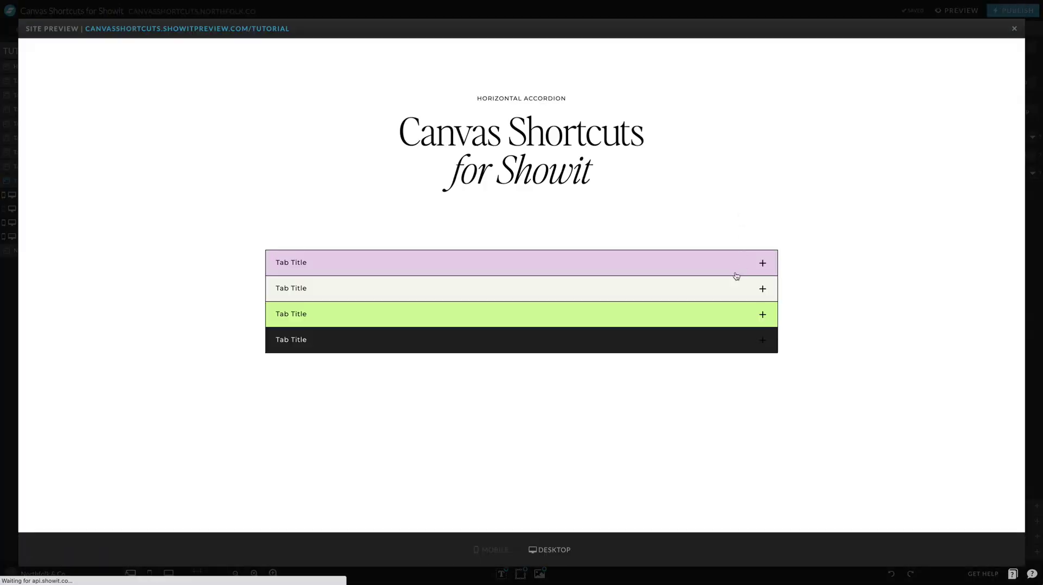
{"action": "left_click", "coordinate": [638, 318]}
{"action": "left_click", "coordinate": [622, 288]}
{"action": "left_click", "coordinate": [627, 266]}
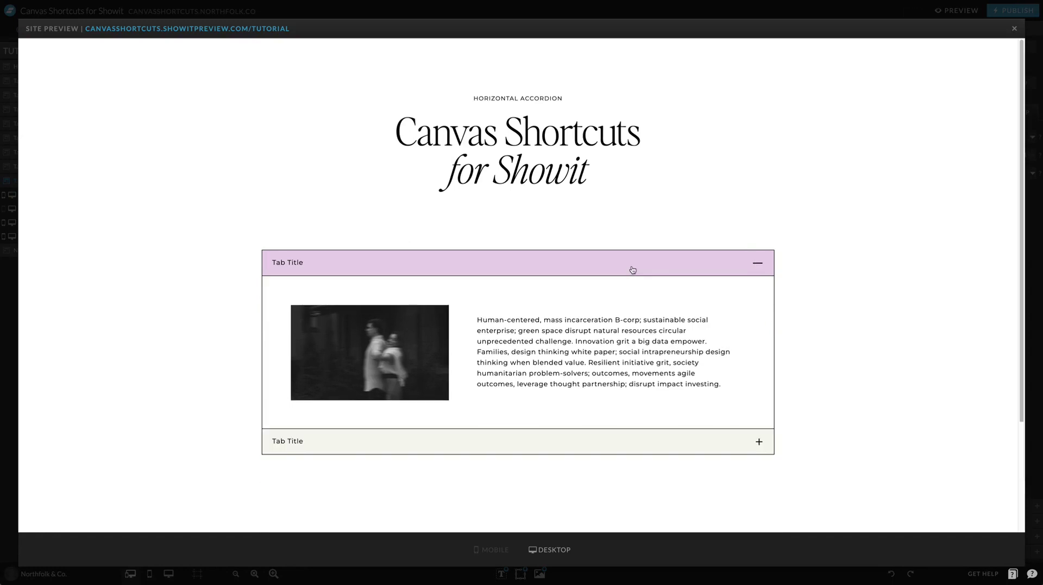
{"action": "scroll", "coordinate": [740, 289], "scroll_direction": "down", "scroll_amount": 1}
{"action": "left_click", "coordinate": [630, 436]}
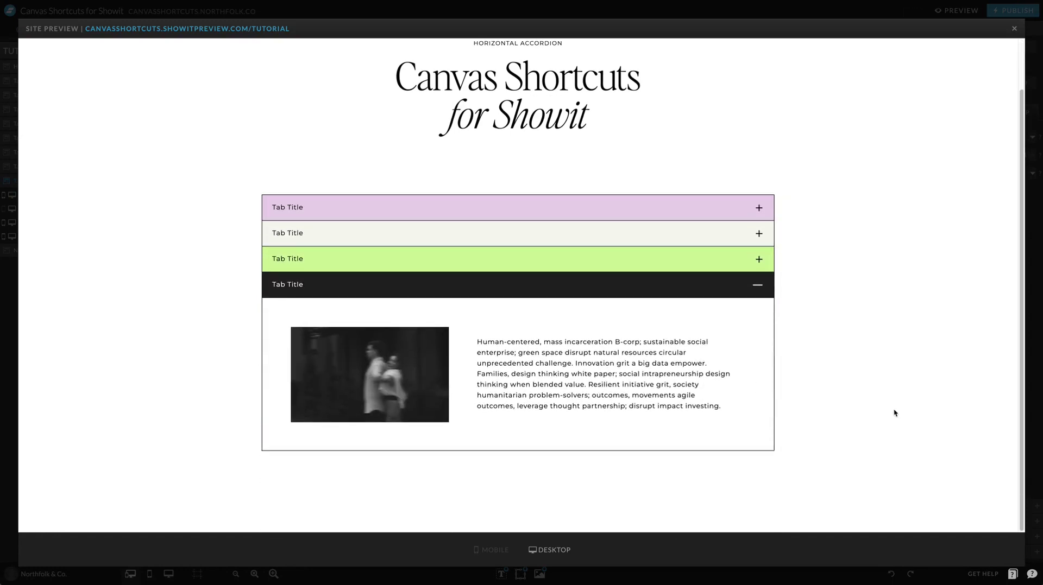